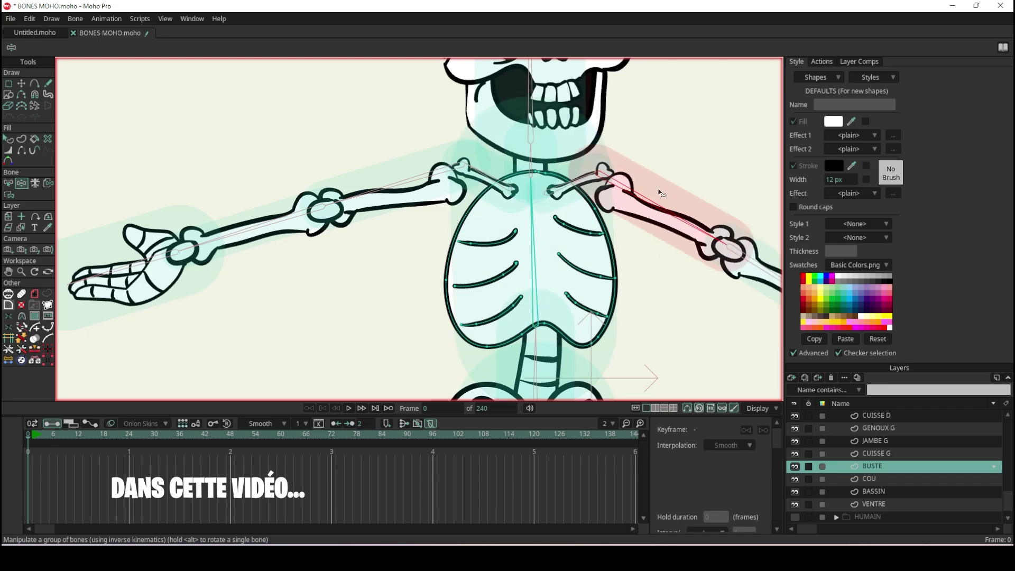
# Bend the skeleton's bones into a raised-arm pose
pyautogui.moveTo(661, 193); pyautogui.dragTo(687, 159)
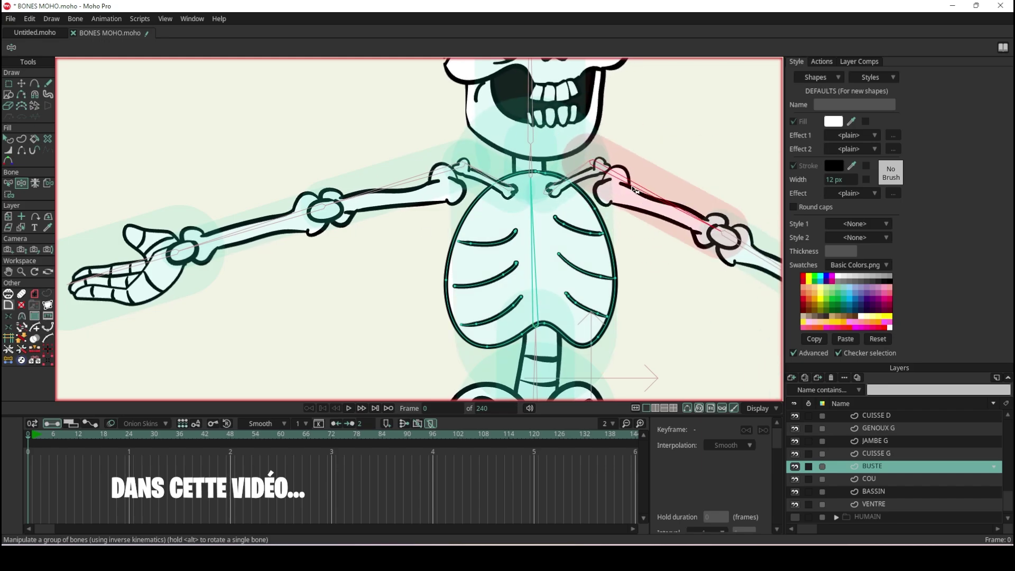
# Tilt the skeleton's body, link the chosen bones to the layer, and swing the upper-arm bone
pyautogui.moveTo(529, 243); pyautogui.dragTo(511, 253)
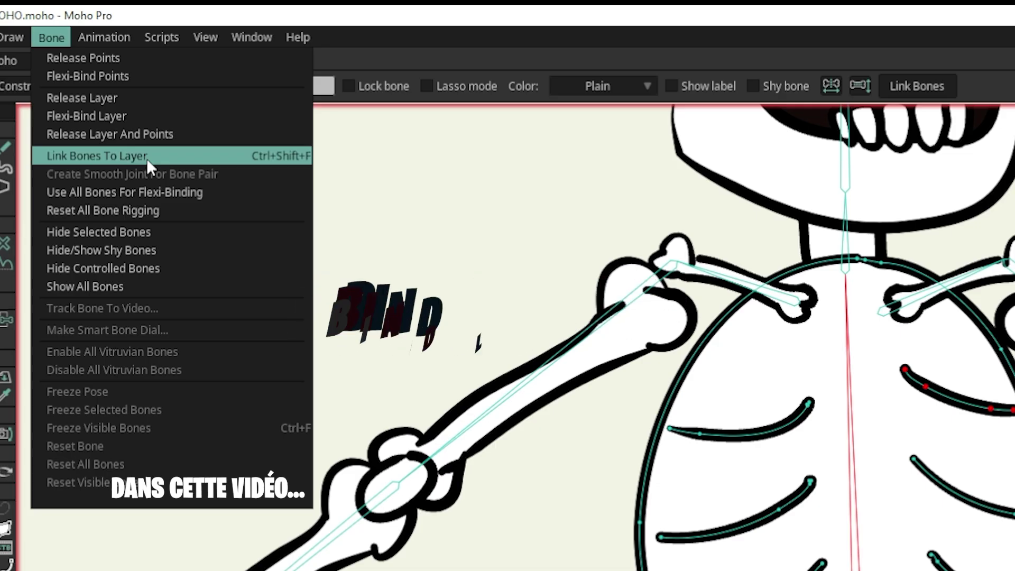
pyautogui.click(147, 157)
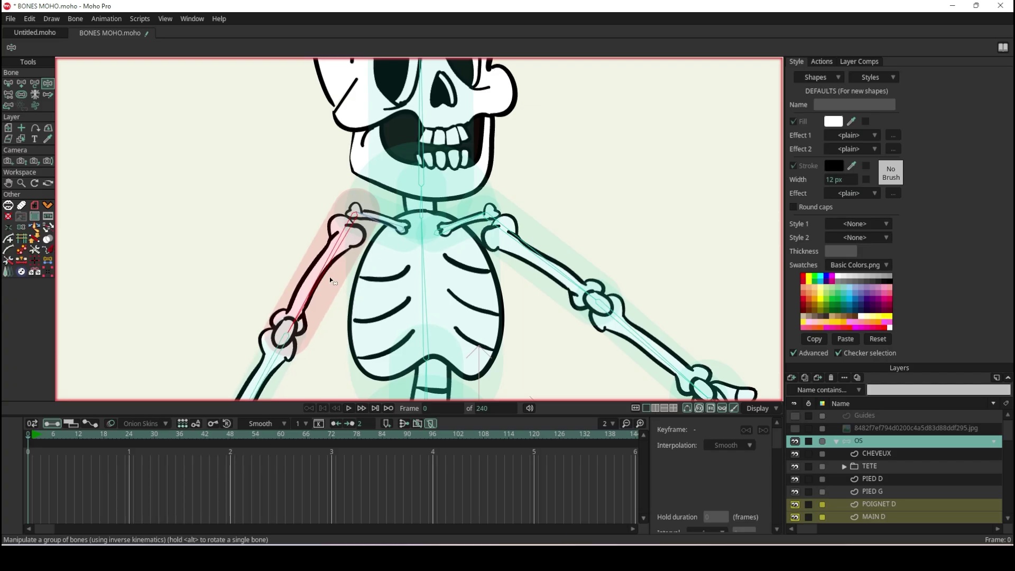
pyautogui.moveTo(329, 277)
pyautogui.mouseDown()
pyautogui.moveTo(327, 249)
pyautogui.moveTo(301, 214)
pyautogui.mouseUp()
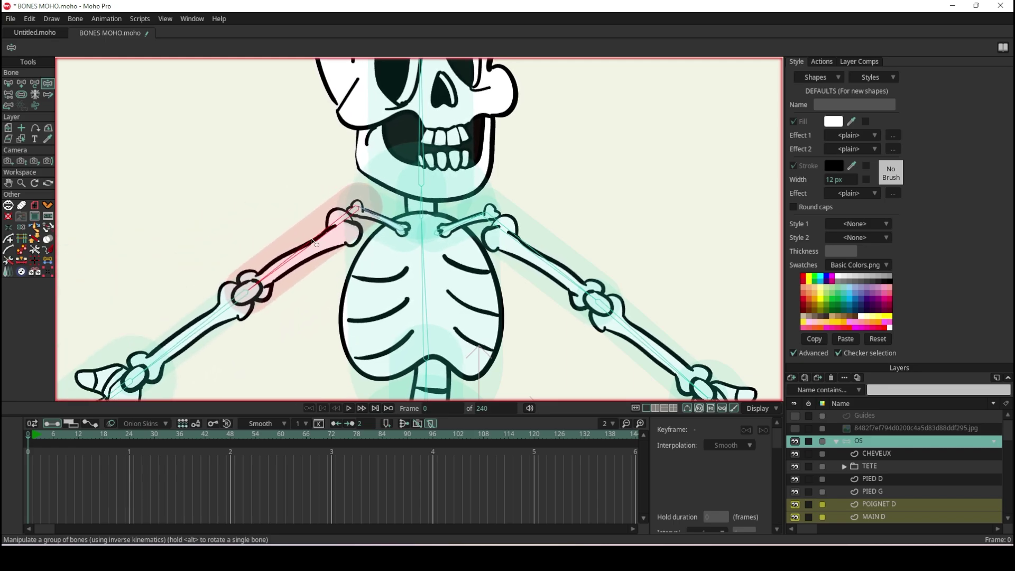
# Swing the upper arm down and back up, then lower the skeleton's left arm
pyautogui.moveTo(301, 214); pyautogui.dragTo(297, 191)
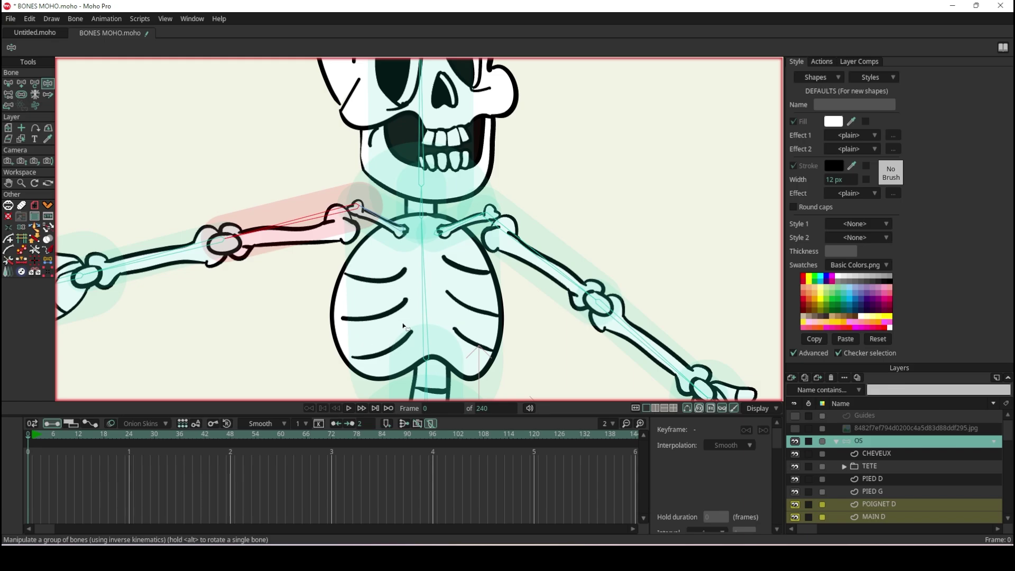
pyautogui.scroll(-3, 407, 249)
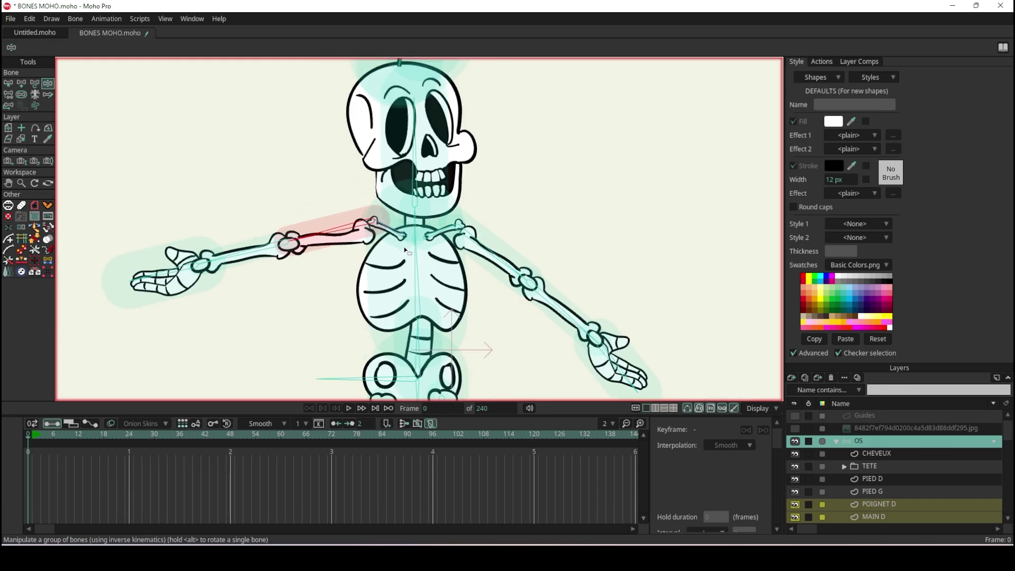
pyautogui.scroll(3, 407, 251)
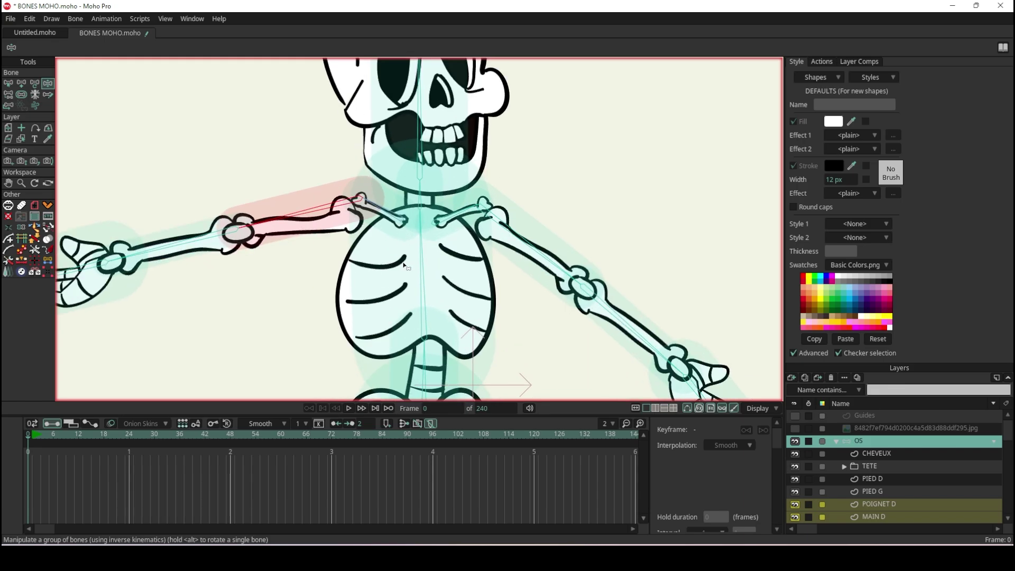
pyautogui.moveTo(288, 219); pyautogui.dragTo(312, 254)
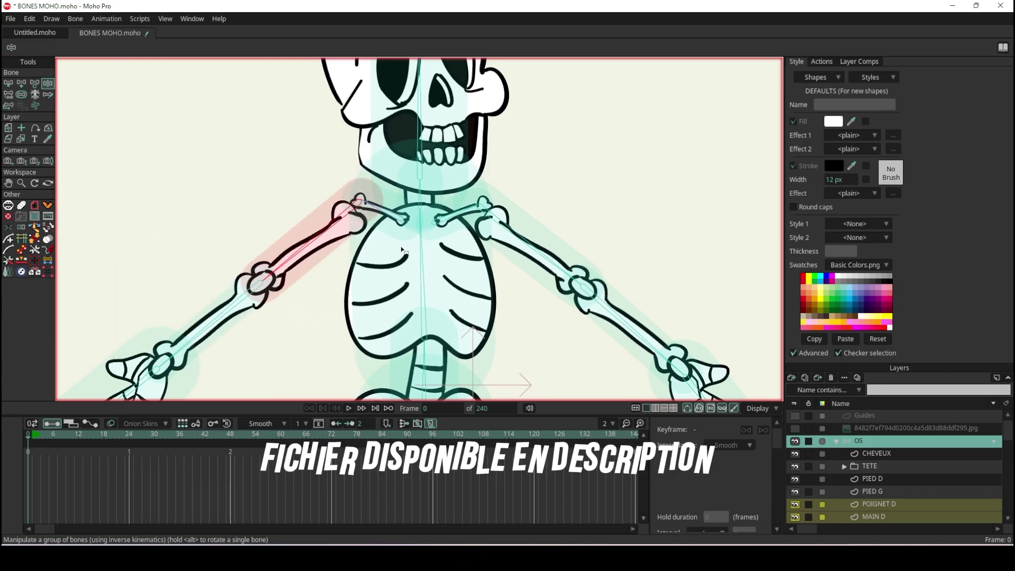
pyautogui.scroll(-3, 565, 262)
pyautogui.scroll(1, 564, 262)
pyautogui.scroll(1, 565, 262)
# Raise the right arm high, tilt the head, and bend the spine so the upper body leans
pyautogui.moveTo(565, 262)
pyautogui.mouseDown()
pyautogui.moveTo(527, 139)
pyautogui.moveTo(561, 249)
pyautogui.mouseUp()
pyautogui.scroll(-2, 561, 249)
pyautogui.scroll(-2, 560, 248)
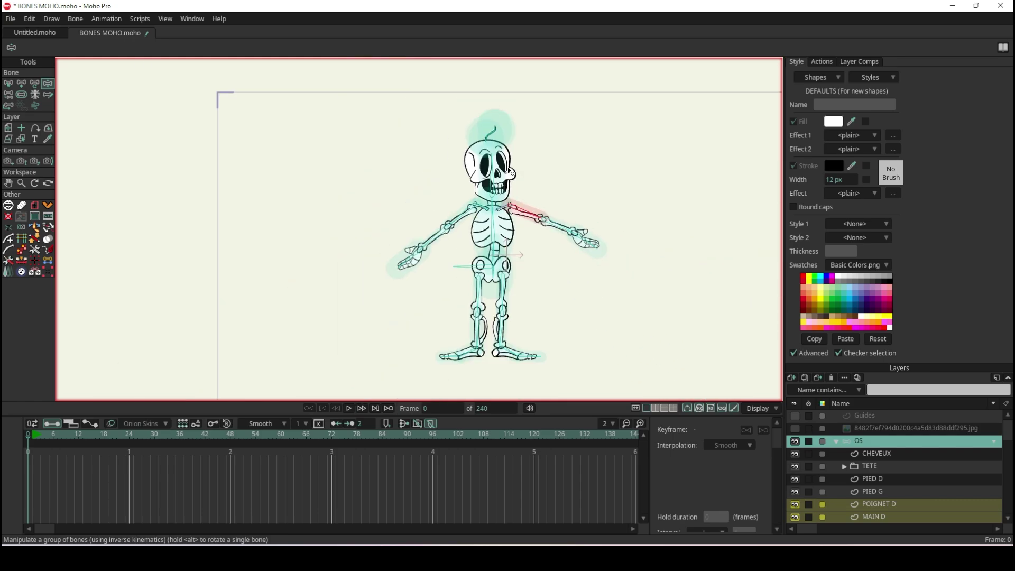
pyautogui.scroll(4, 495, 174)
pyautogui.moveTo(417, 222)
pyautogui.mouseDown()
pyautogui.moveTo(386, 224)
pyautogui.moveTo(518, 63)
pyautogui.mouseUp()
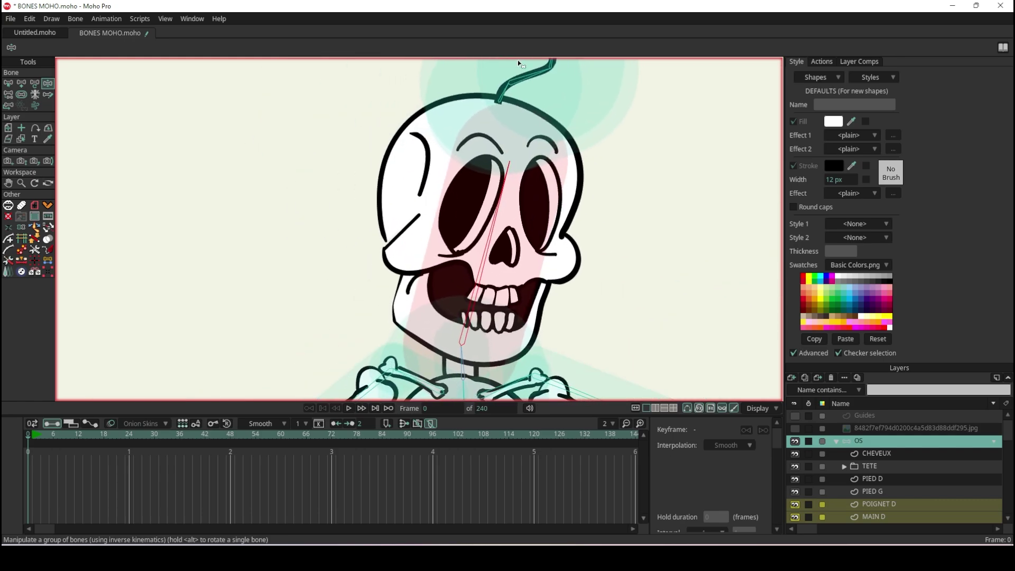
pyautogui.scroll(-3, 519, 89)
pyautogui.scroll(2, 496, 245)
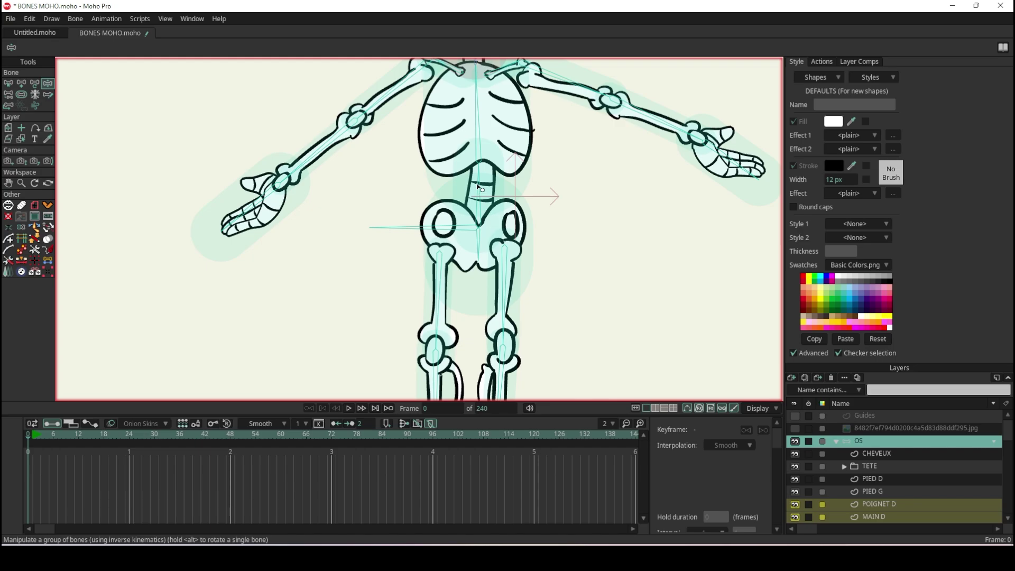
pyautogui.moveTo(474, 173); pyautogui.dragTo(463, 172)
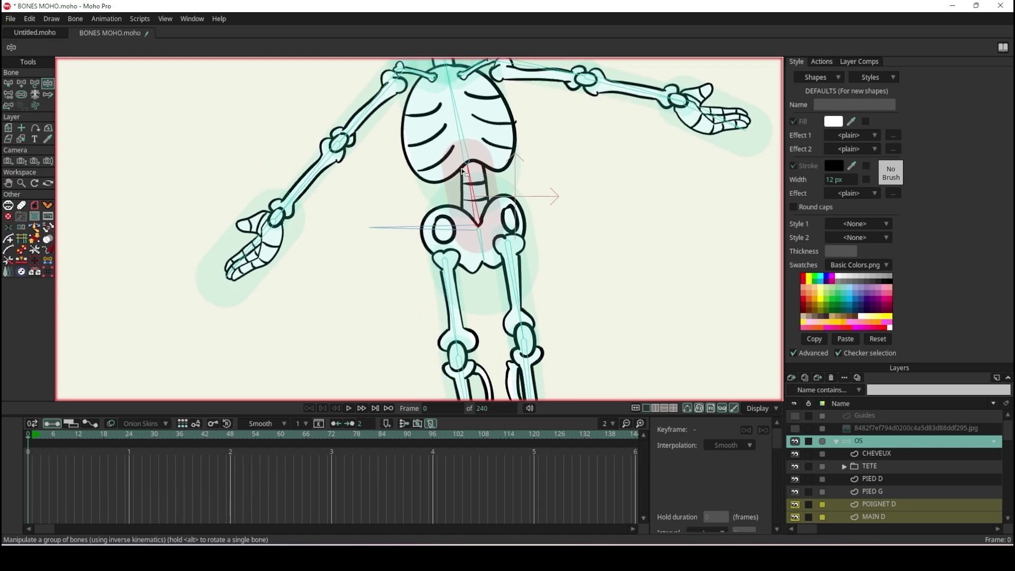
# Restore the skeleton to its straight rest pose and zoom in on the torso
pyautogui.click(28, 436)
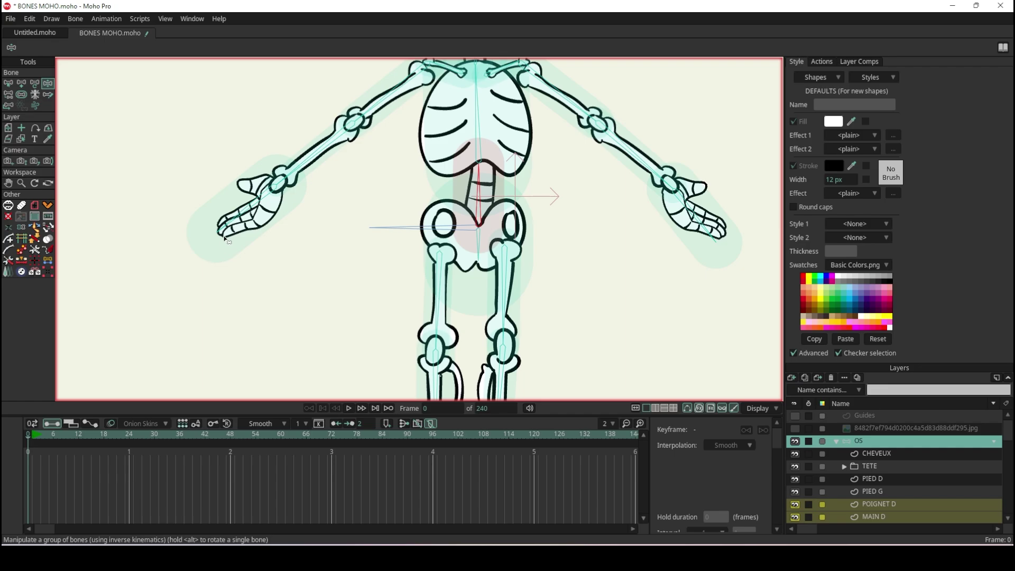
pyautogui.scroll(-3, 223, 243)
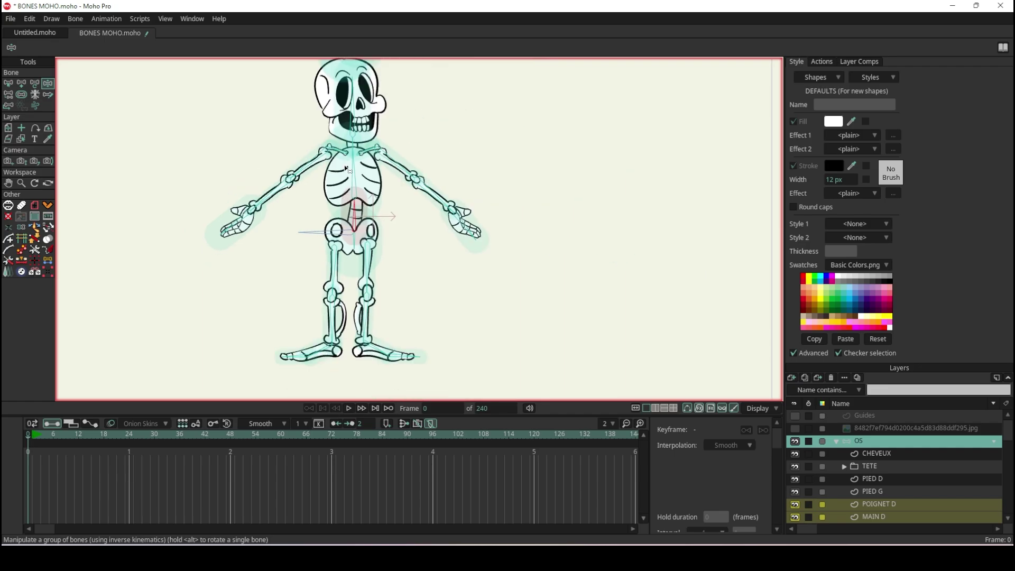
pyautogui.scroll(-3, 304, 97)
pyautogui.scroll(2, 302, 95)
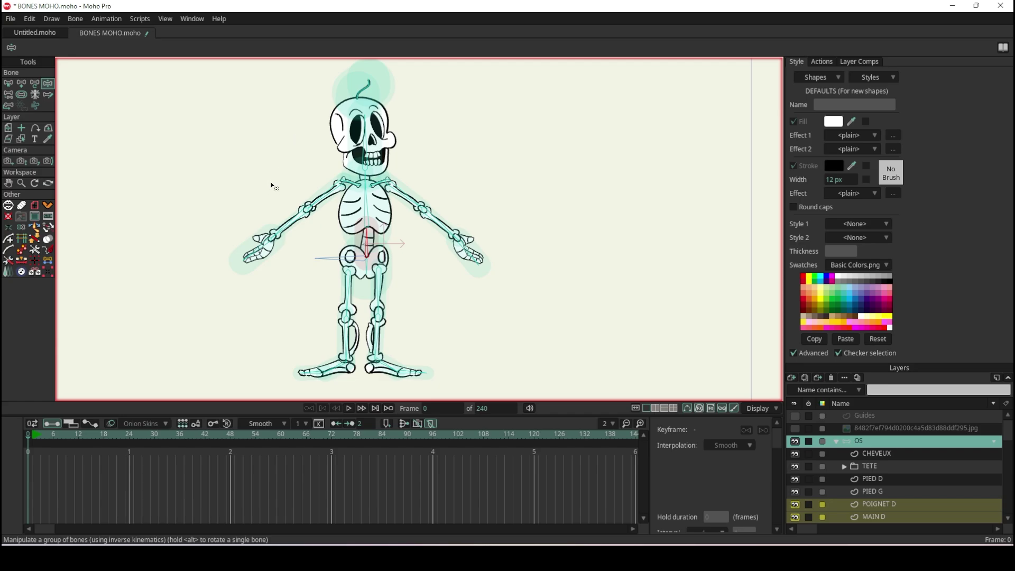
pyautogui.scroll(1, 283, 189)
pyautogui.scroll(2, 278, 199)
pyautogui.scroll(1, 319, 173)
pyautogui.scroll(1, 368, 210)
pyautogui.scroll(2, 368, 210)
pyautogui.scroll(-4, 326, 258)
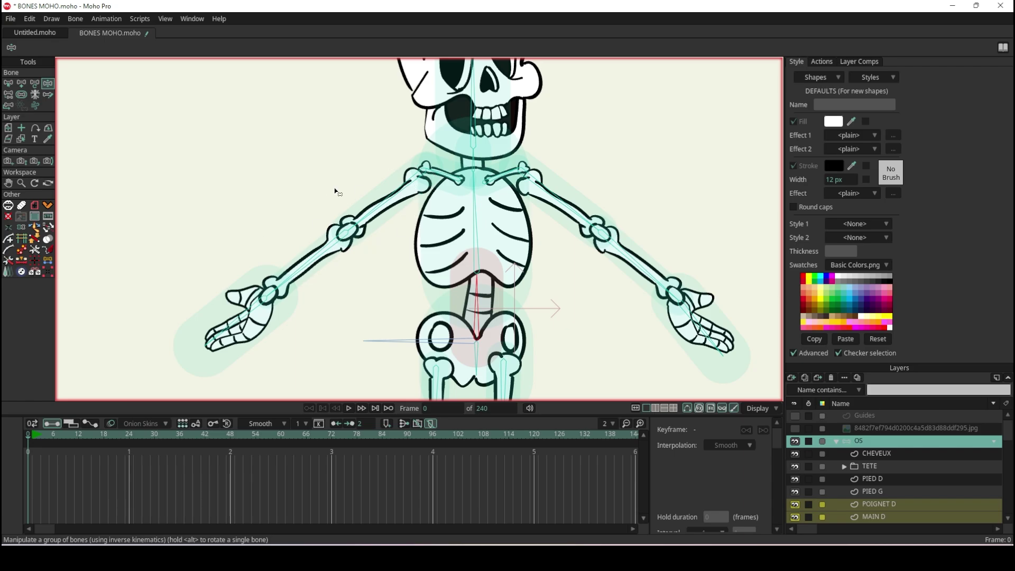
pyautogui.scroll(1, 421, 188)
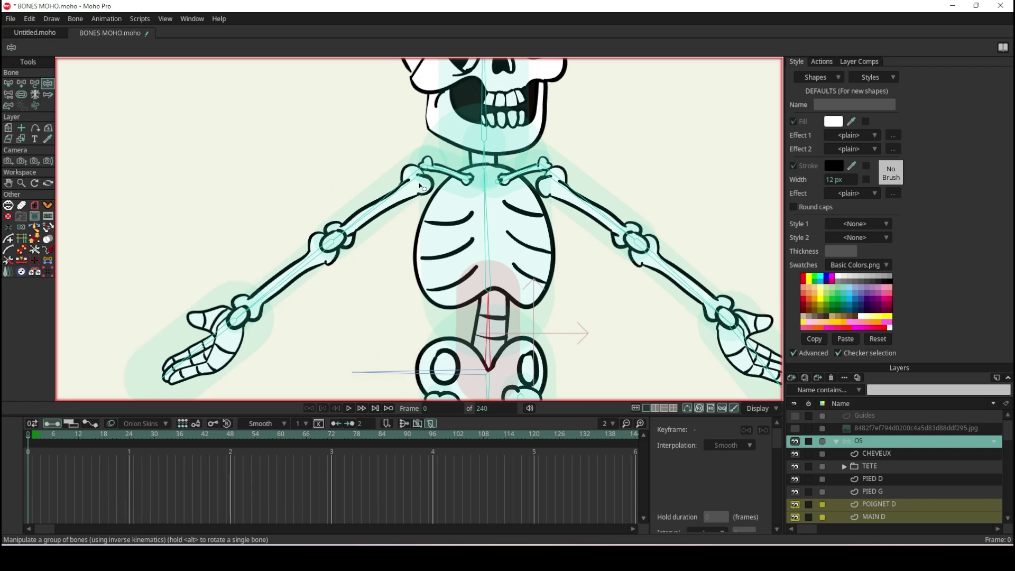
pyautogui.scroll(-1, 936, 455)
pyautogui.scroll(3, 412, 188)
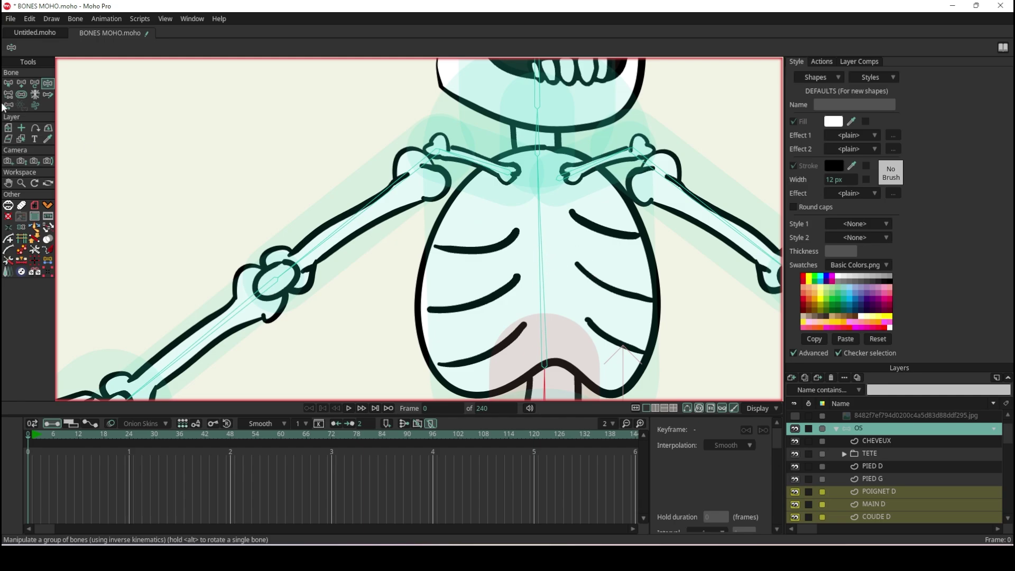
pyautogui.click(8, 83)
# Pick spine bone B3 and make the BUSTE ribcage layer the active layer
pyautogui.click(540, 253)
pyautogui.scroll(-2, 901, 485)
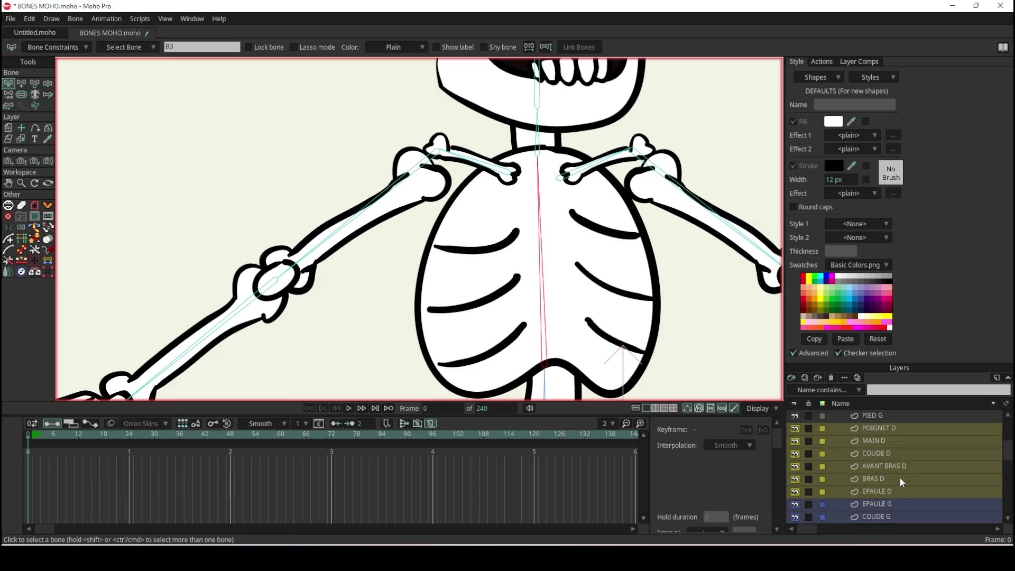
pyautogui.scroll(-2, 900, 478)
pyautogui.scroll(-1, 900, 478)
pyautogui.scroll(-2, 900, 478)
pyautogui.scroll(-1, 899, 478)
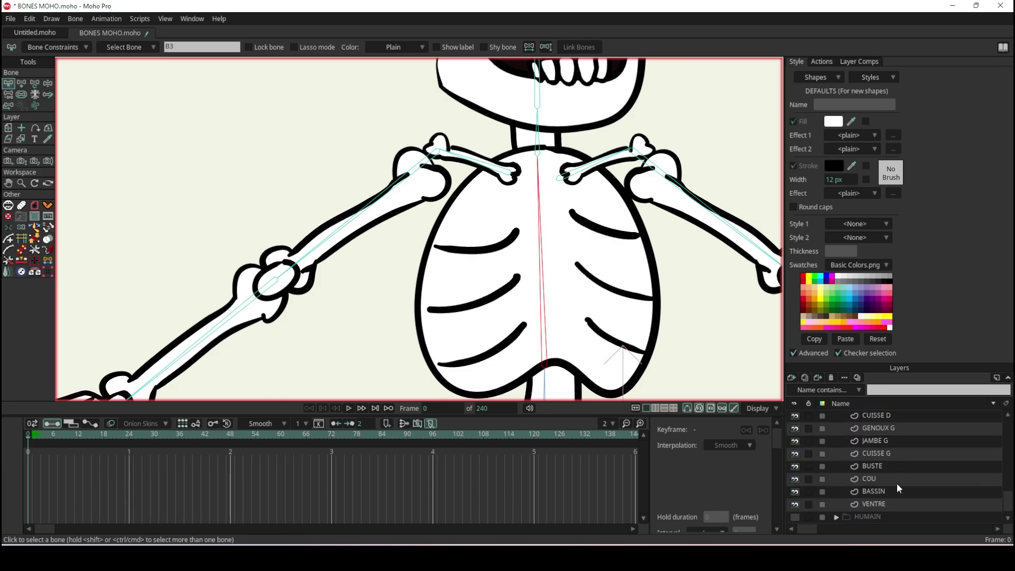
pyautogui.click(880, 465)
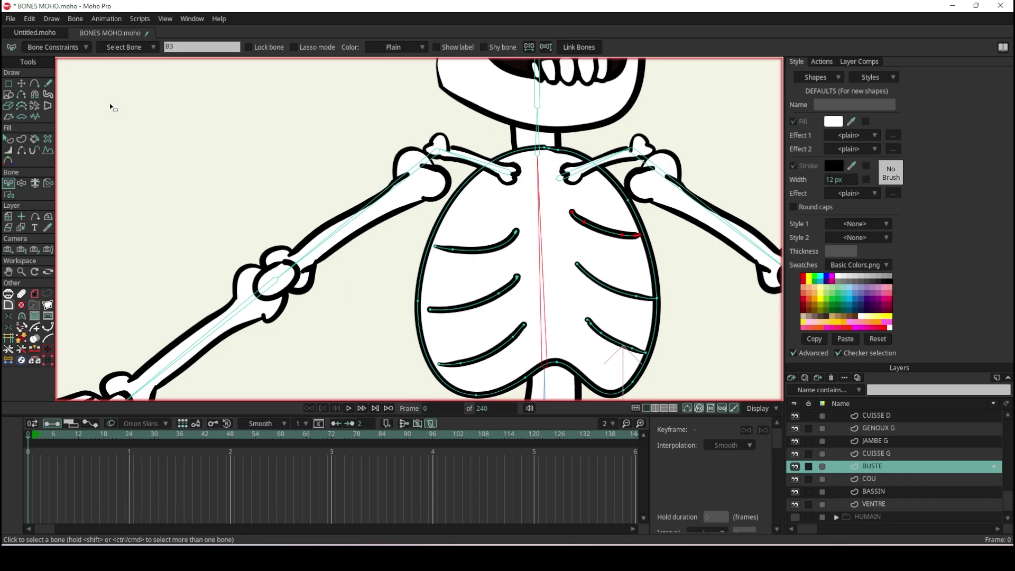
pyautogui.click(76, 19)
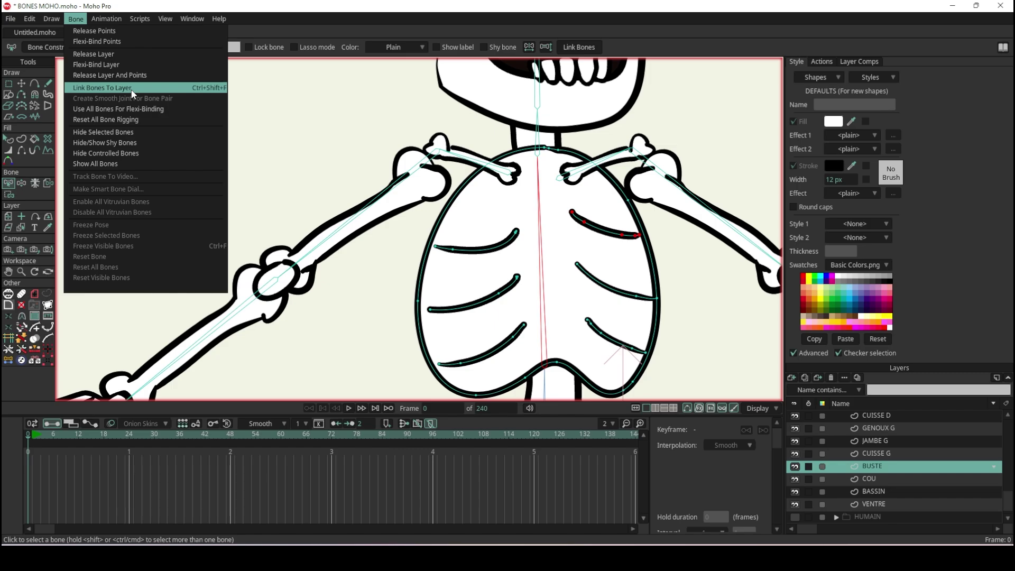
# Link spine bone B3 to the BUSTE ribcage layer with Link Bones To Layer
pyautogui.click(156, 108)
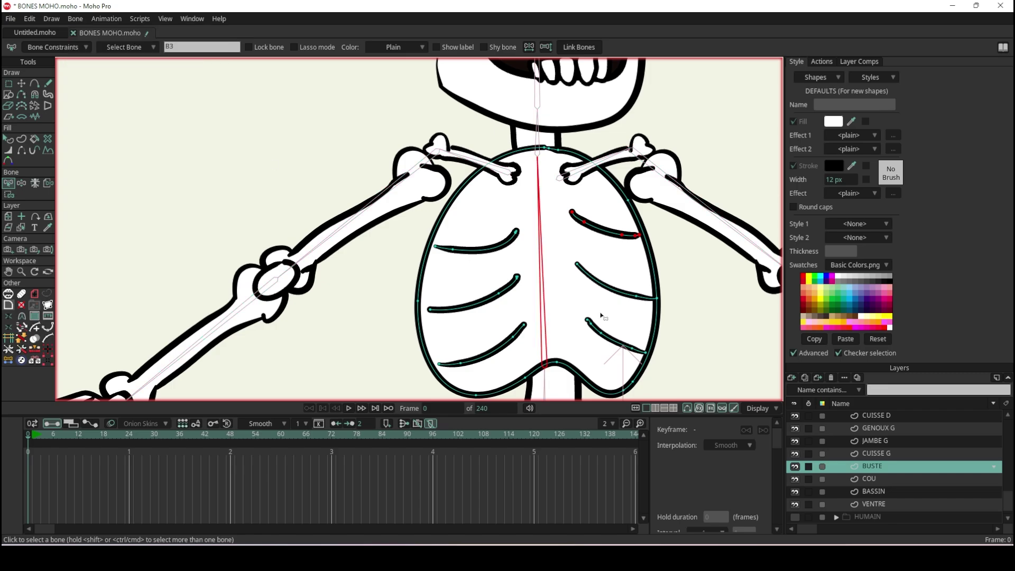
pyautogui.scroll(2, 571, 344)
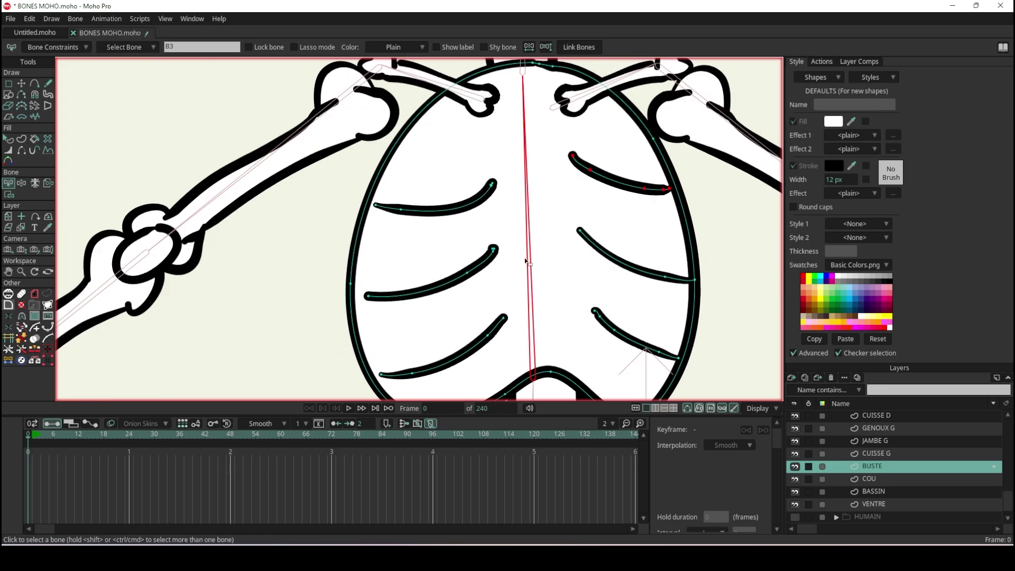
pyautogui.scroll(-2, 543, 249)
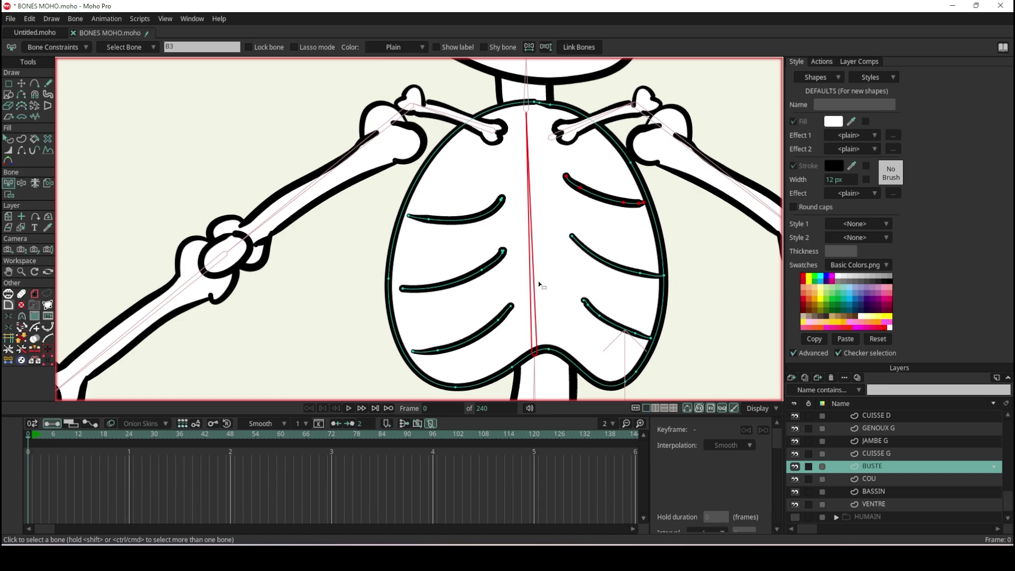
pyautogui.scroll(2, 539, 284)
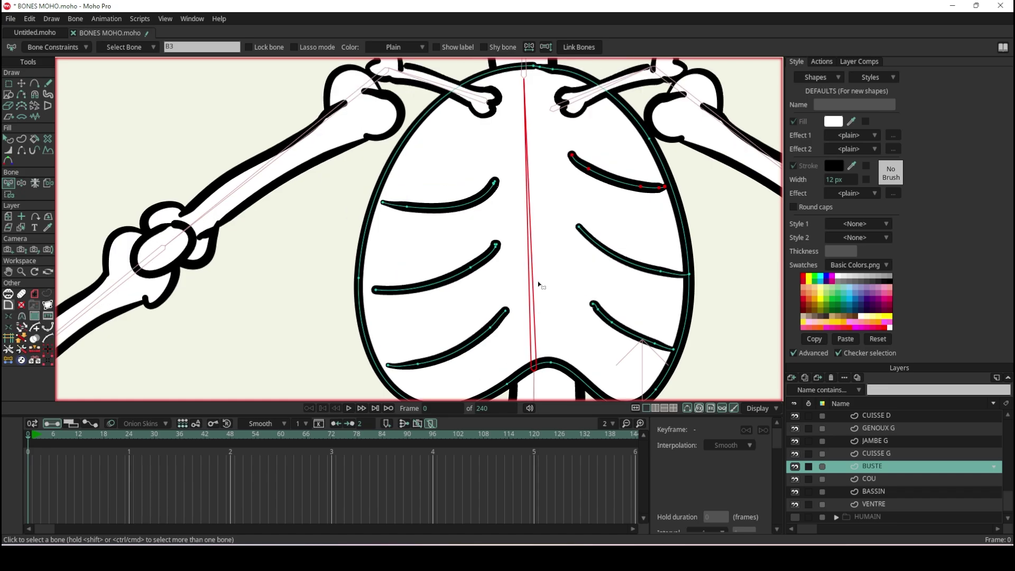
pyautogui.scroll(-5, 539, 285)
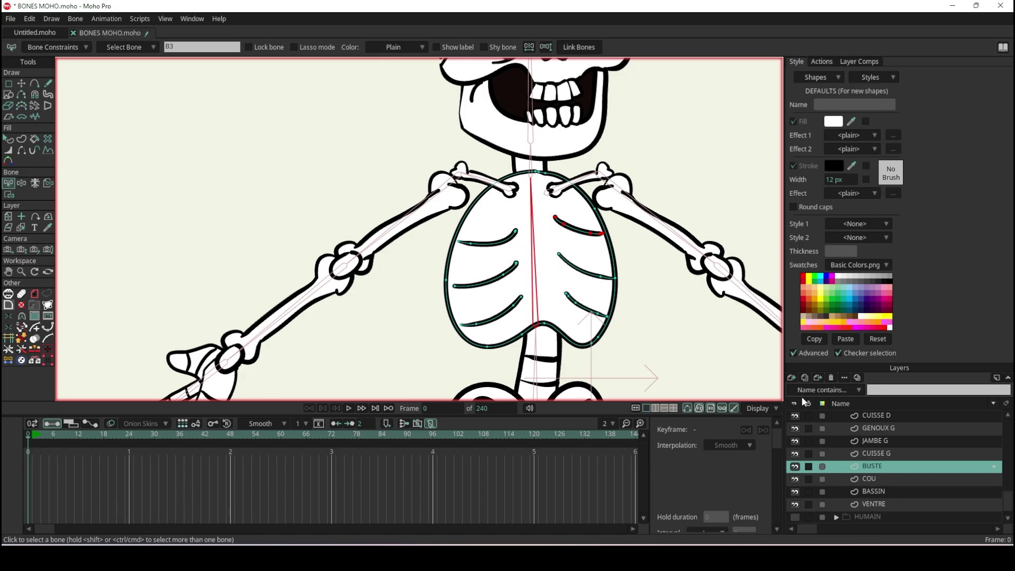
pyautogui.click(21, 183)
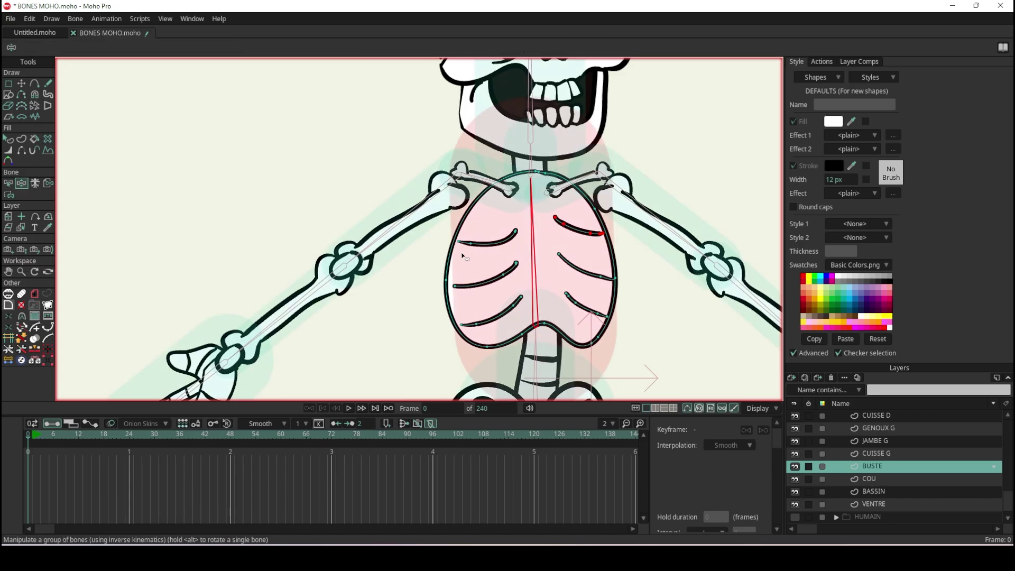
# Raise the left upper arm to horizontal and lift the right upper arm to test bending
pyautogui.moveTo(401, 220)
pyautogui.mouseDown()
pyautogui.moveTo(394, 169)
pyautogui.moveTo(448, 245)
pyautogui.mouseUp()
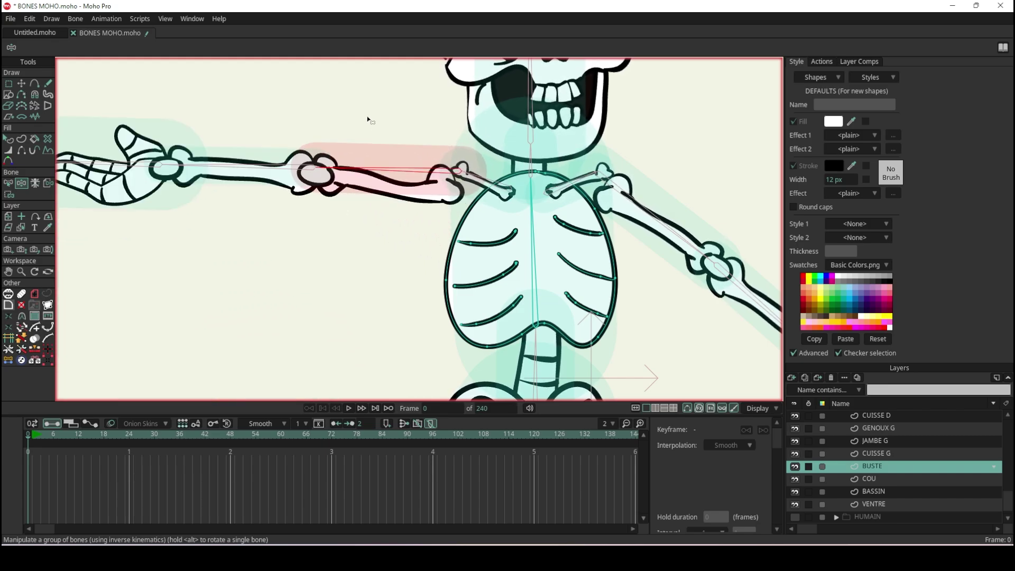
pyautogui.moveTo(448, 245); pyautogui.dragTo(396, 153)
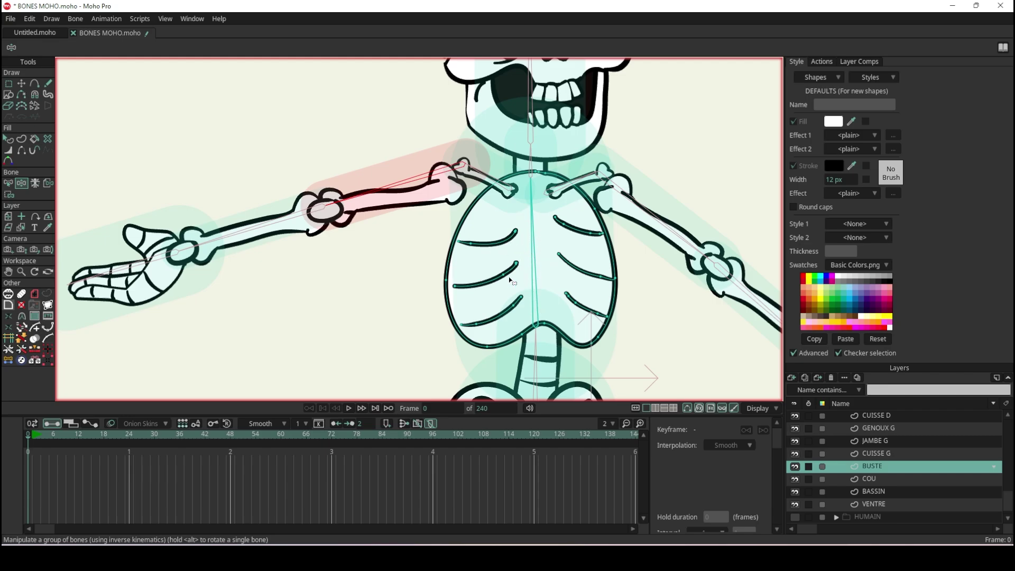
pyautogui.click(532, 249)
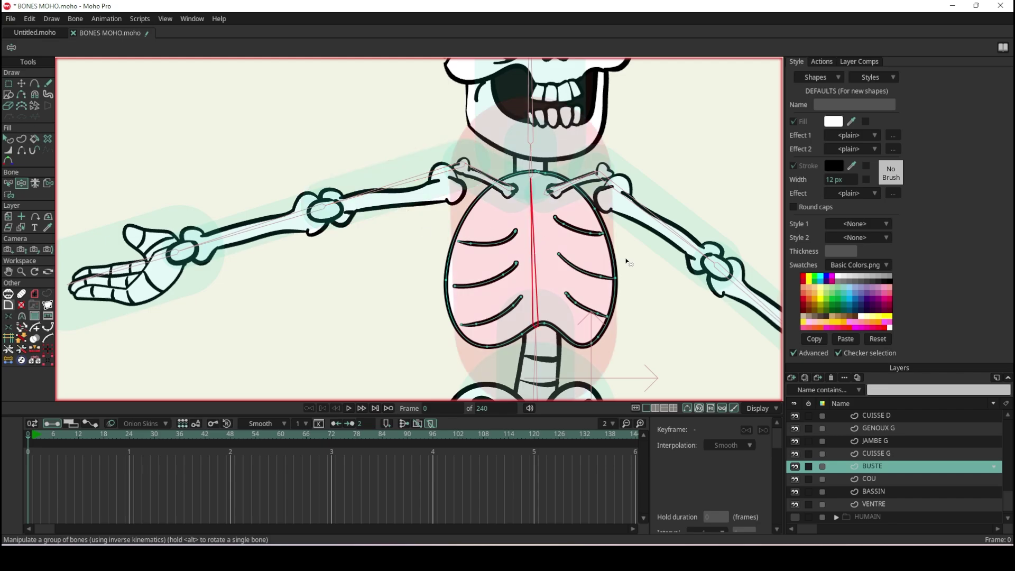
pyautogui.moveTo(645, 230); pyautogui.dragTo(646, 109)
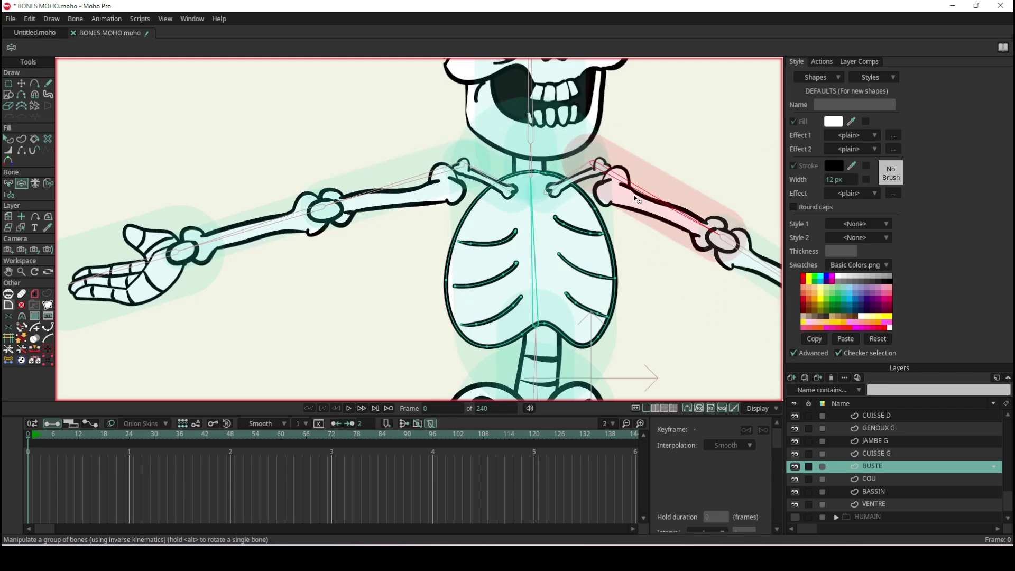
# Tilt the skeleton from the spine, swing it upright, then bend the upper body left
pyautogui.moveTo(381, 279)
pyautogui.mouseDown()
pyautogui.moveTo(415, 302)
pyautogui.moveTo(504, 249)
pyautogui.mouseUp()
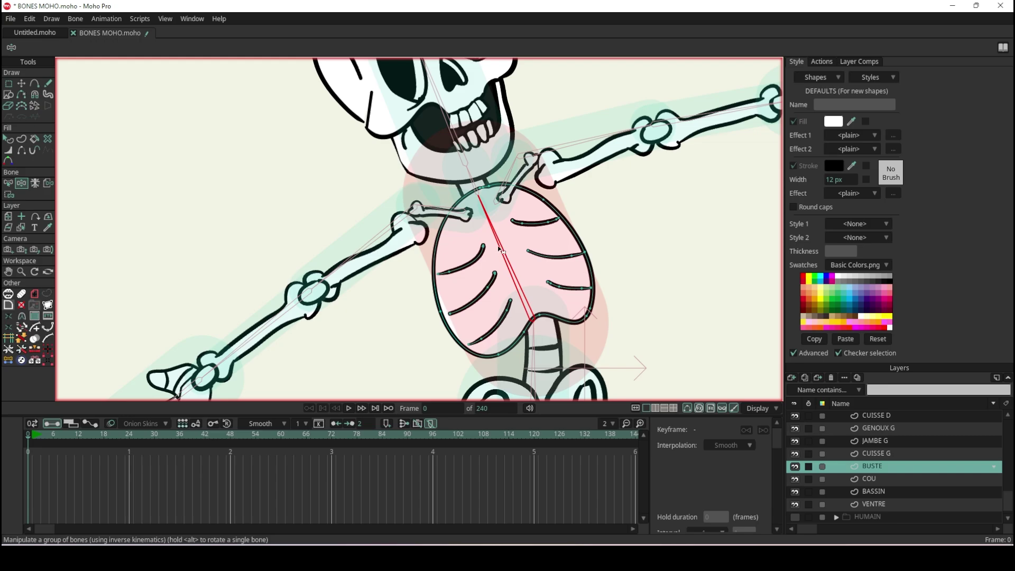
pyautogui.moveTo(506, 249); pyautogui.dragTo(535, 216)
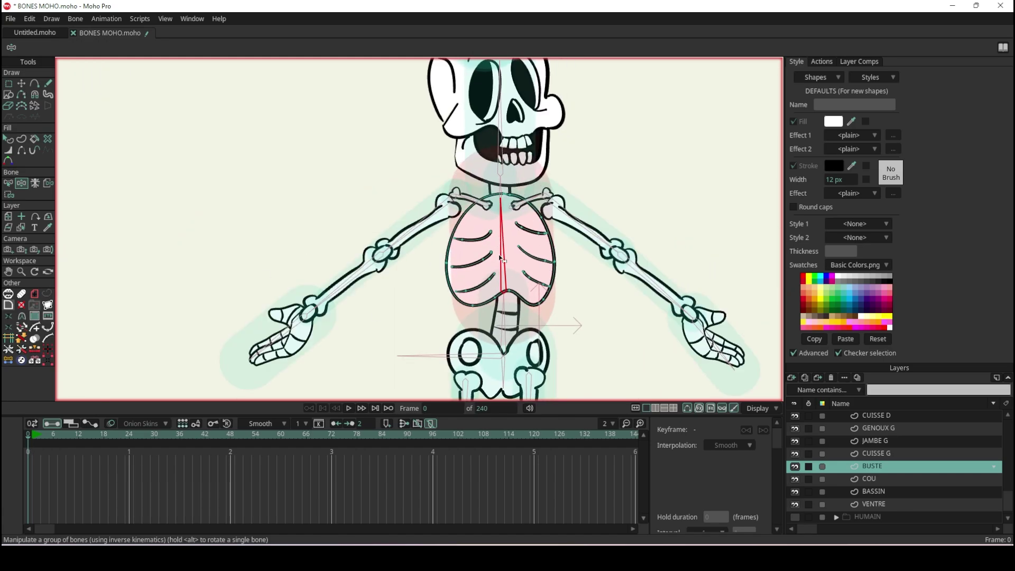
pyautogui.moveTo(502, 233); pyautogui.dragTo(482, 232)
pyautogui.moveTo(512, 222); pyautogui.dragTo(496, 221)
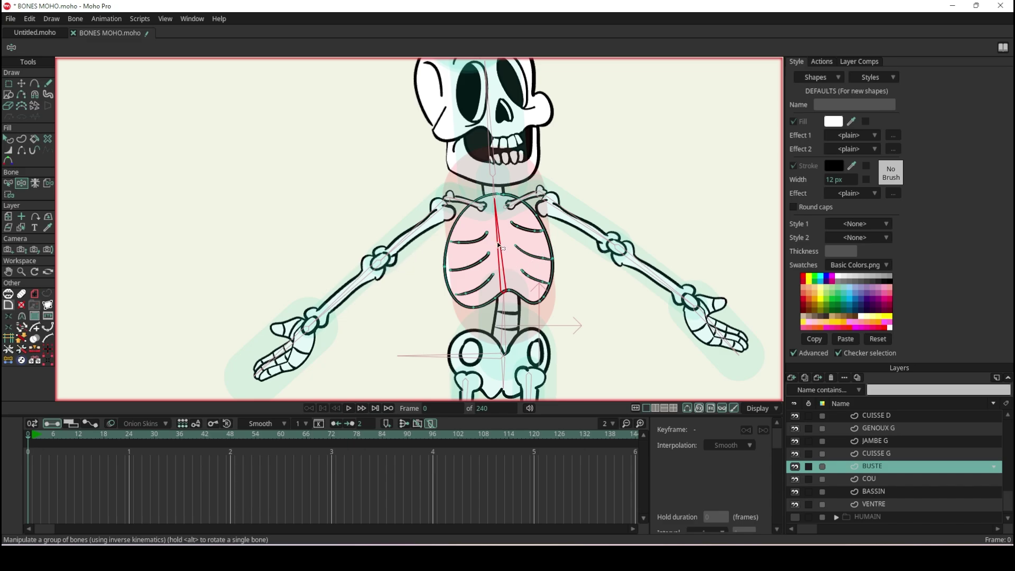
pyautogui.click(380, 261)
pyautogui.scroll(2, 318, 237)
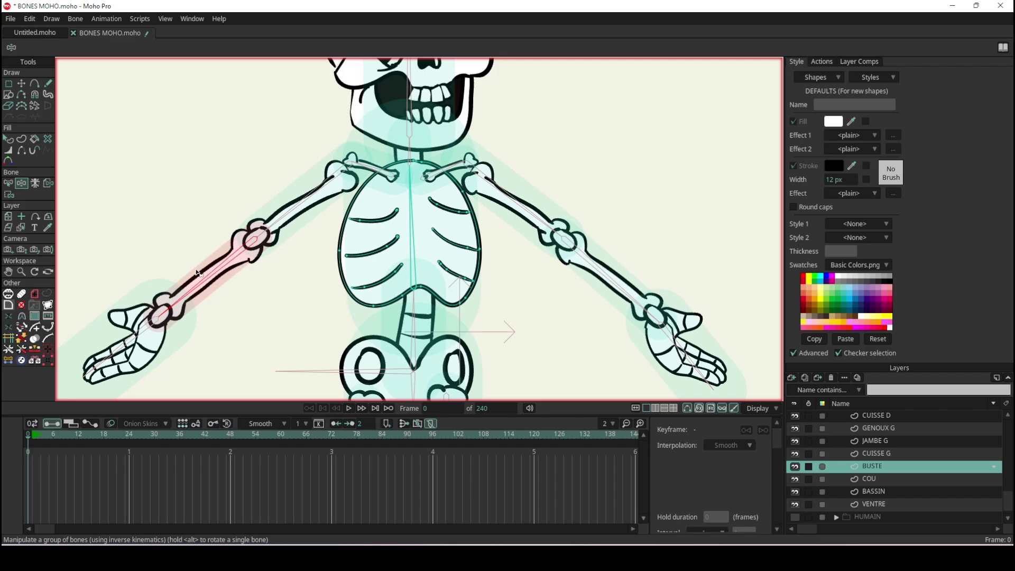
# Activate the arm layers BRAS G, AVANT BRAS G and COUDE G in turn to inspect them
pyautogui.scroll(2, 198, 271)
pyautogui.scroll(3, 197, 268)
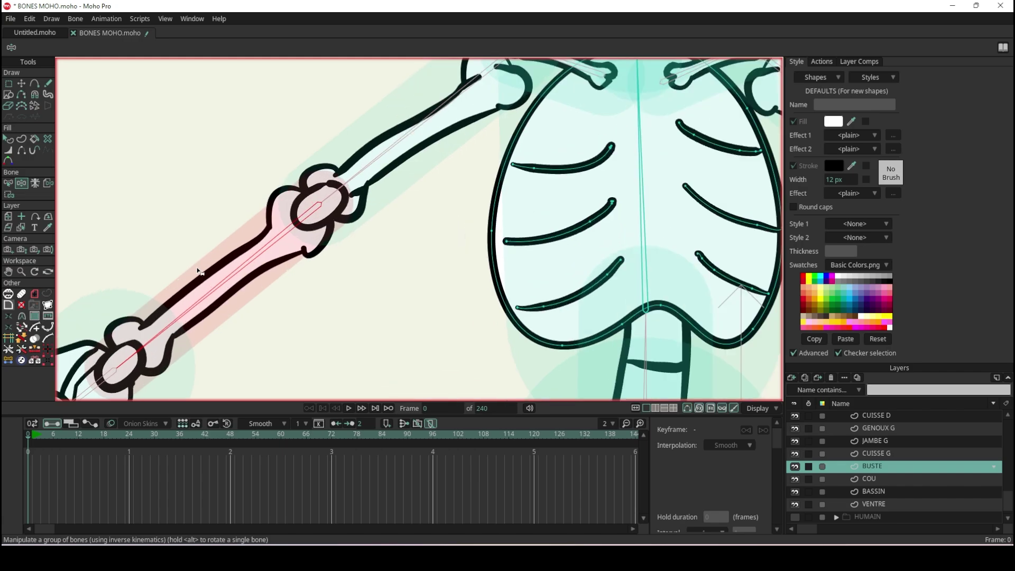
pyautogui.scroll(-3, 332, 240)
pyautogui.scroll(3, 333, 223)
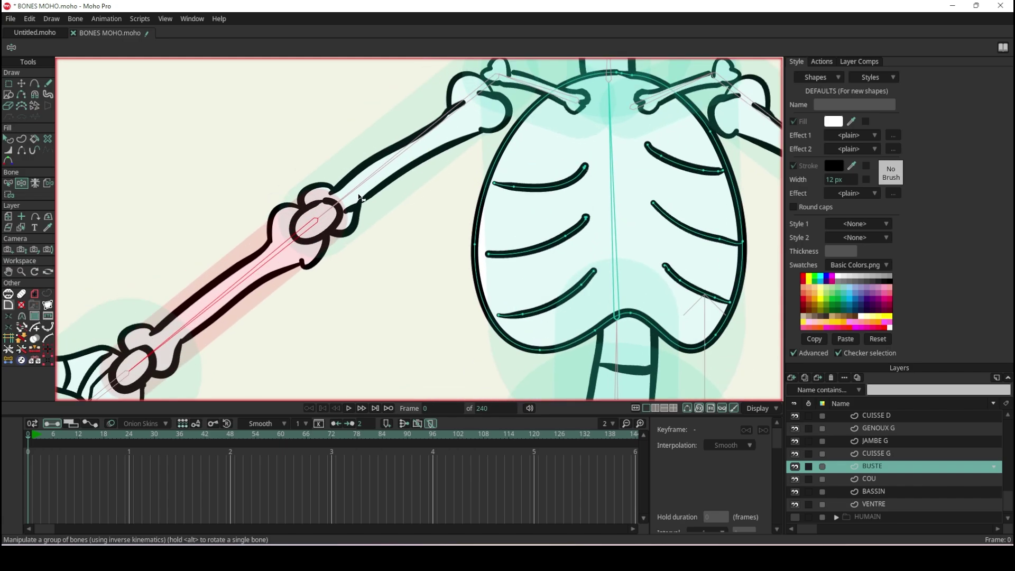
pyautogui.keyDown('ctrl'); pyautogui.keyDown('alt'); pyautogui.click(412, 151); pyautogui.keyUp('alt'); pyautogui.keyUp('ctrl')
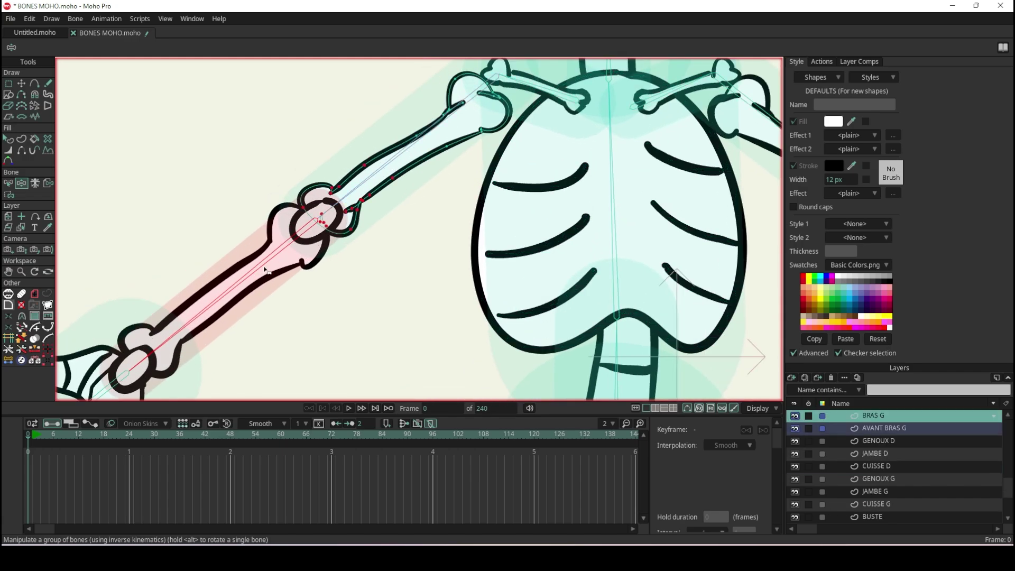
pyautogui.keyDown('ctrl'); pyautogui.keyDown('alt'); pyautogui.click(247, 273); pyautogui.keyUp('alt'); pyautogui.keyUp('ctrl')
pyautogui.keyDown('ctrl'); pyautogui.keyDown('alt'); pyautogui.click(322, 234); pyautogui.keyUp('alt'); pyautogui.keyUp('ctrl')
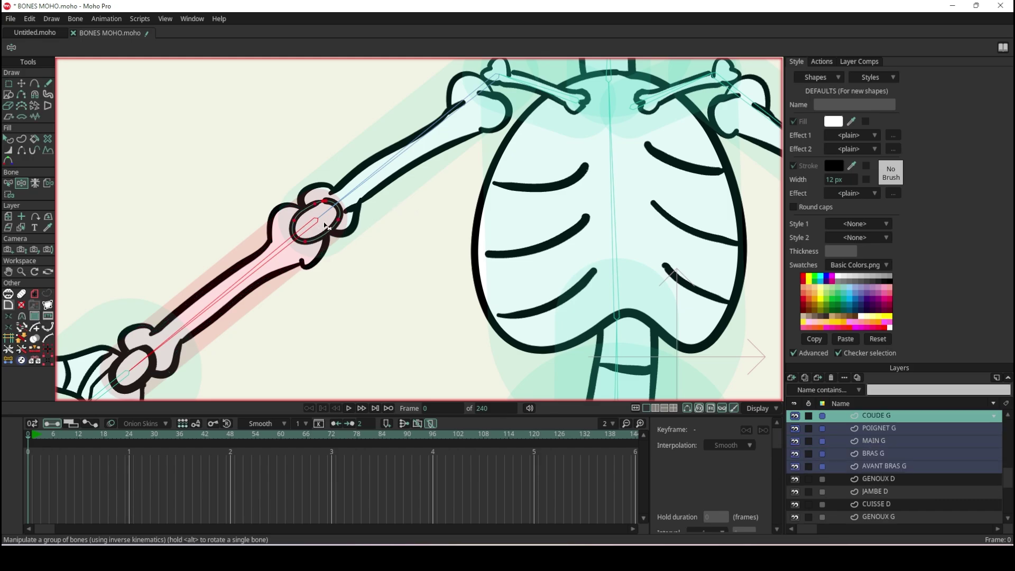
pyautogui.scroll(-2, 317, 253)
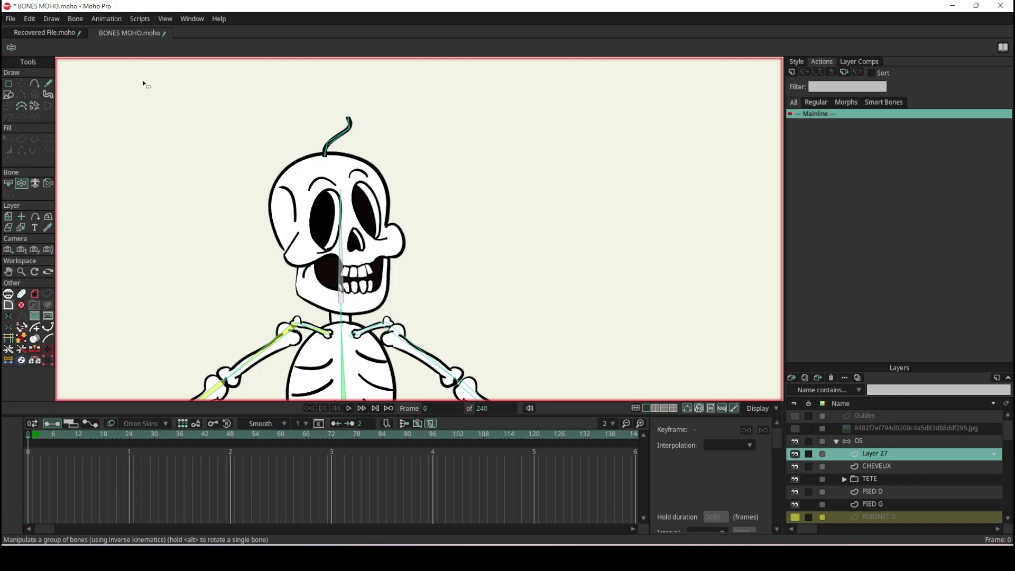
# Draw a tall rectangle on Layer 27 to the right of the skull
pyautogui.click(10, 93)
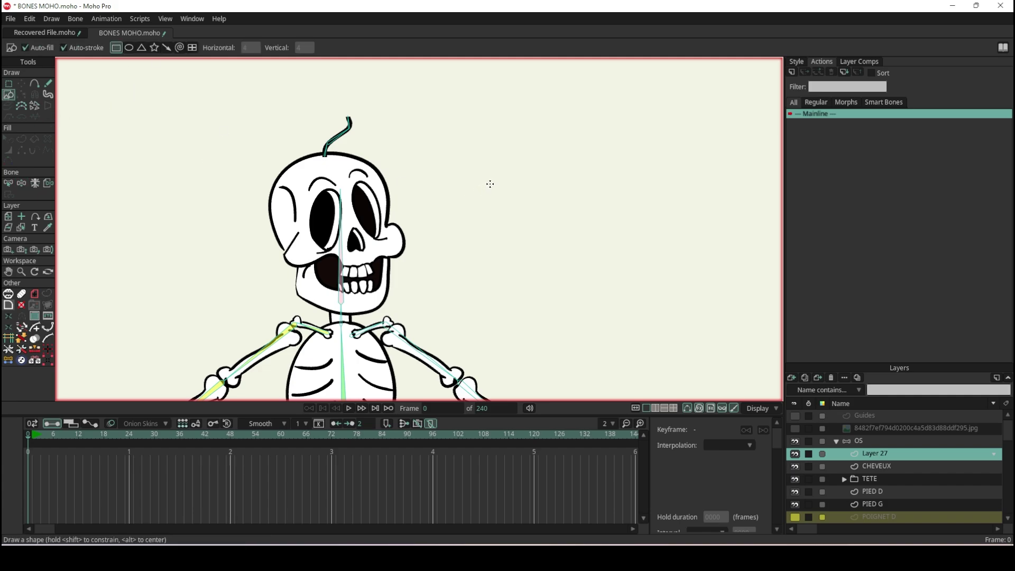
pyautogui.moveTo(521, 138)
pyautogui.mouseDown()
pyautogui.moveTo(580, 280)
pyautogui.moveTo(585, 328)
pyautogui.mouseUp()
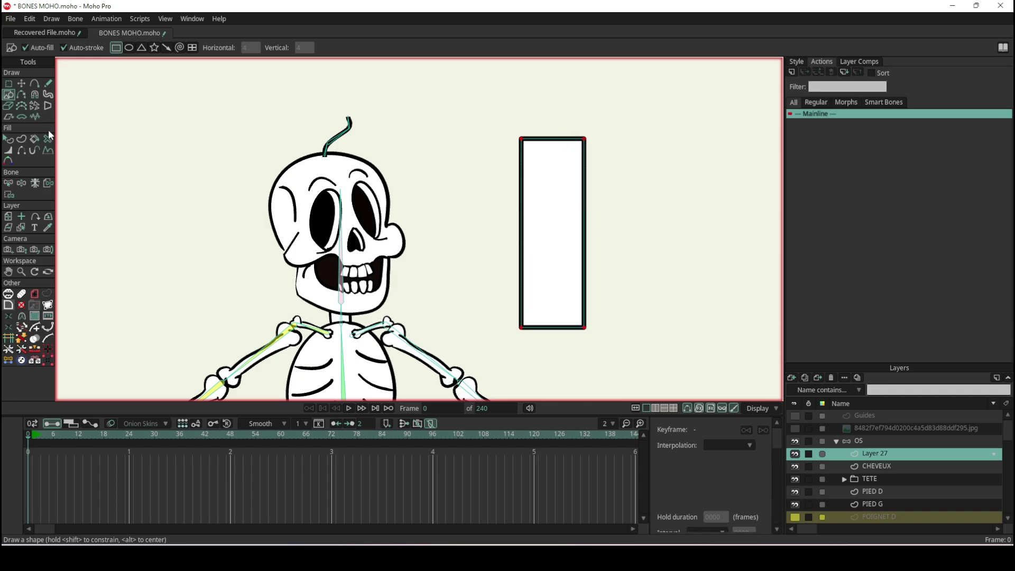
pyautogui.click(35, 83)
pyautogui.scroll(1, 599, 241)
pyautogui.scroll(2, 599, 241)
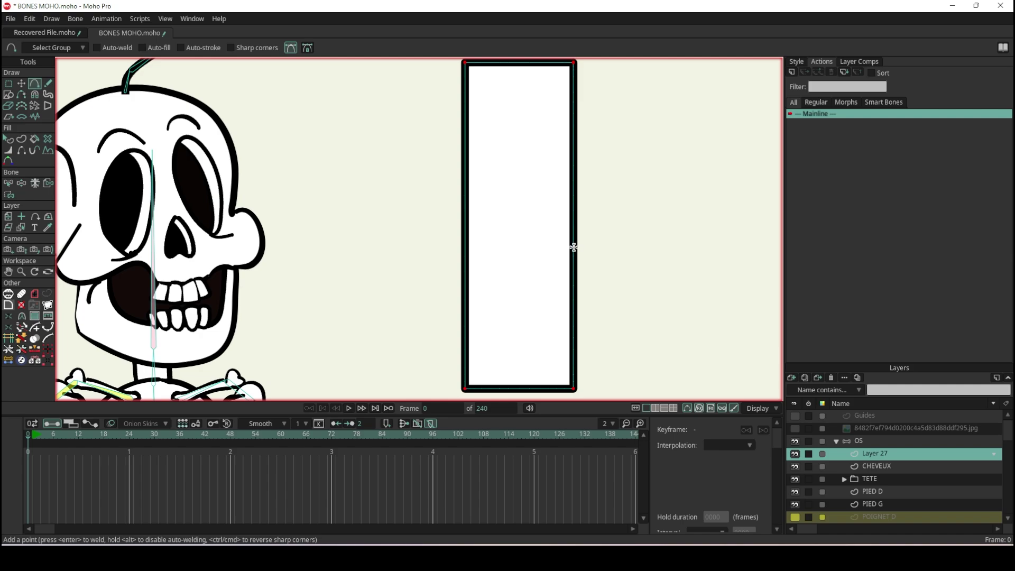
# Add three points on each side of the rectangle and curve both sides inward into a vase
pyautogui.click(573, 290)
pyautogui.click(573, 319)
pyautogui.click(573, 221)
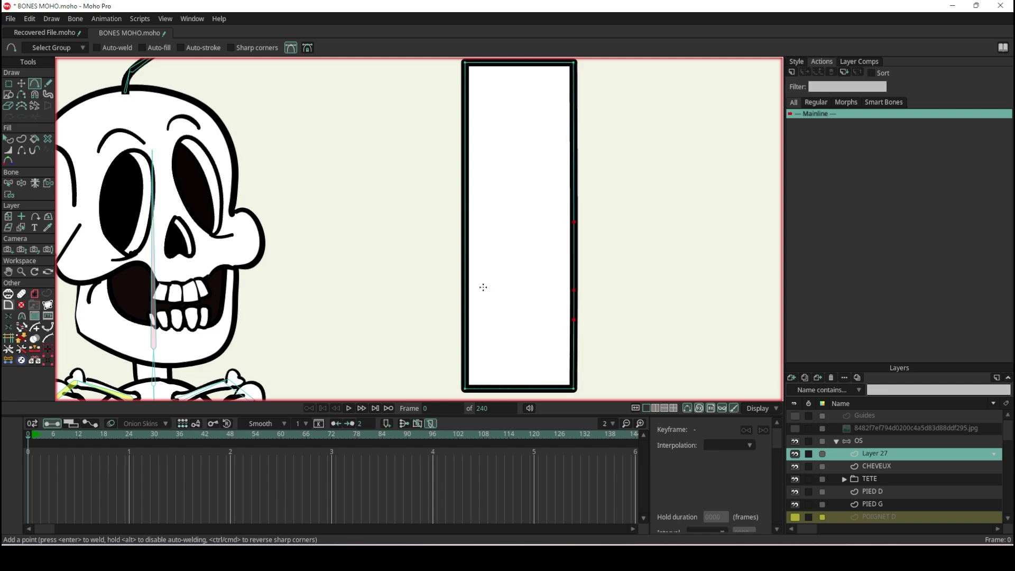
pyautogui.click(466, 236)
pyautogui.click(466, 334)
pyautogui.click(467, 310)
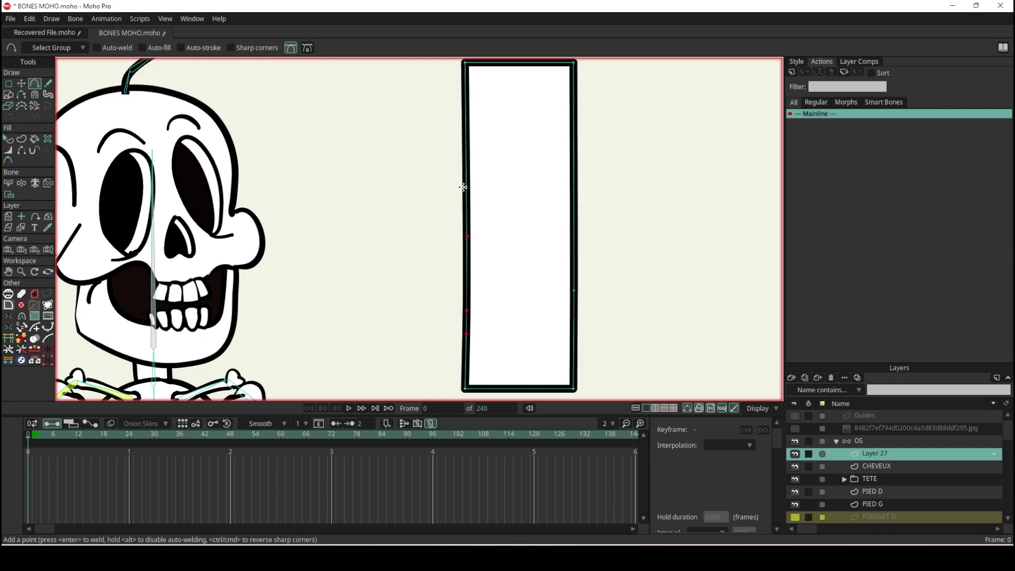
pyautogui.moveTo(466, 163); pyautogui.dragTo(482, 168)
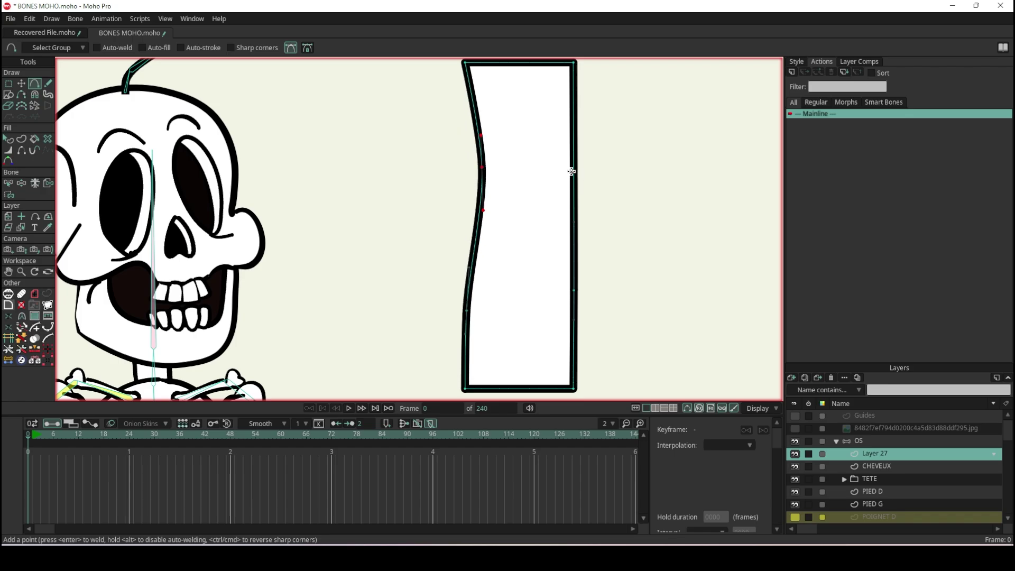
pyautogui.moveTo(572, 171); pyautogui.dragTo(550, 174)
pyautogui.scroll(-3, 610, 179)
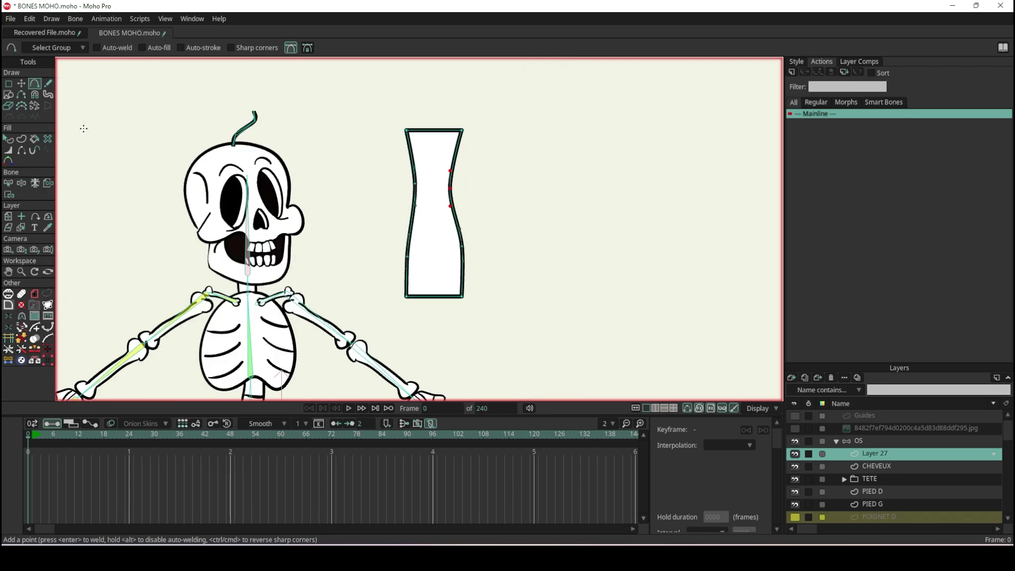
pyautogui.scroll(2, 83, 129)
# Select all of the vase shape's points and move the shape further to the right
pyautogui.click(21, 84)
pyautogui.hotkey('ctrl', 'a')
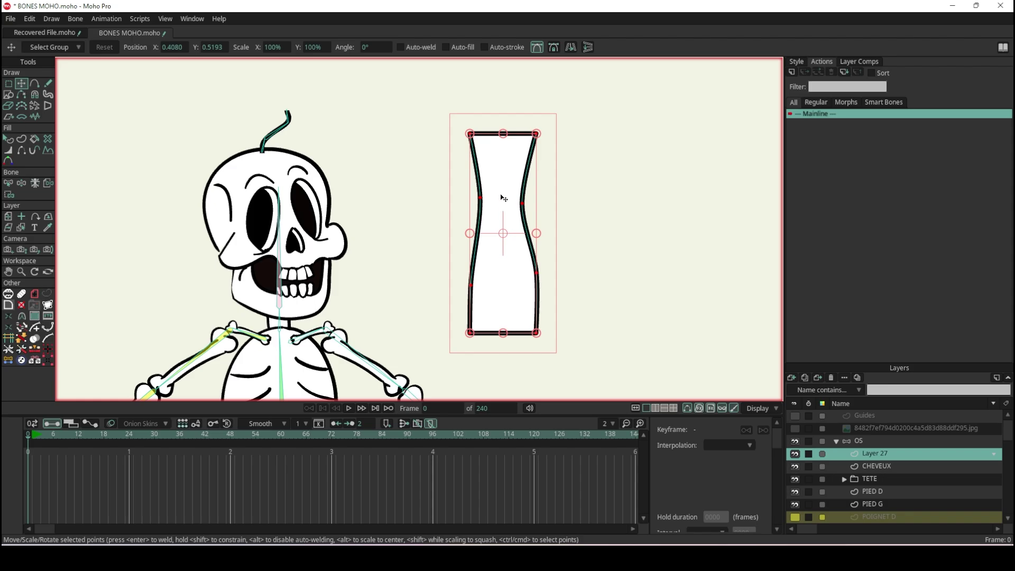
pyautogui.moveTo(503, 198); pyautogui.dragTo(656, 193)
pyautogui.hscroll(5, 589, 222)
pyautogui.scroll(2, 415, 197)
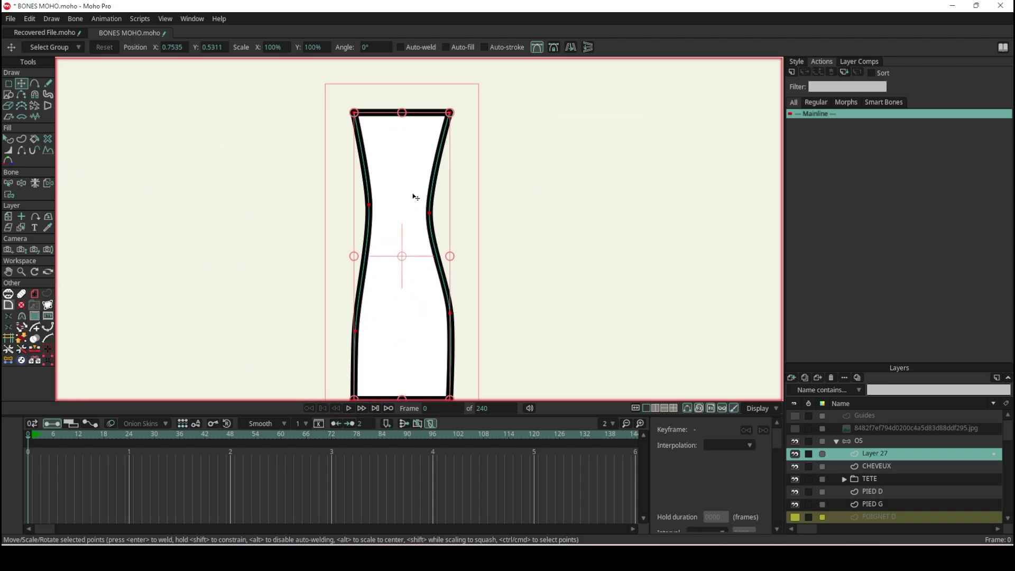
pyautogui.scroll(-2, 414, 196)
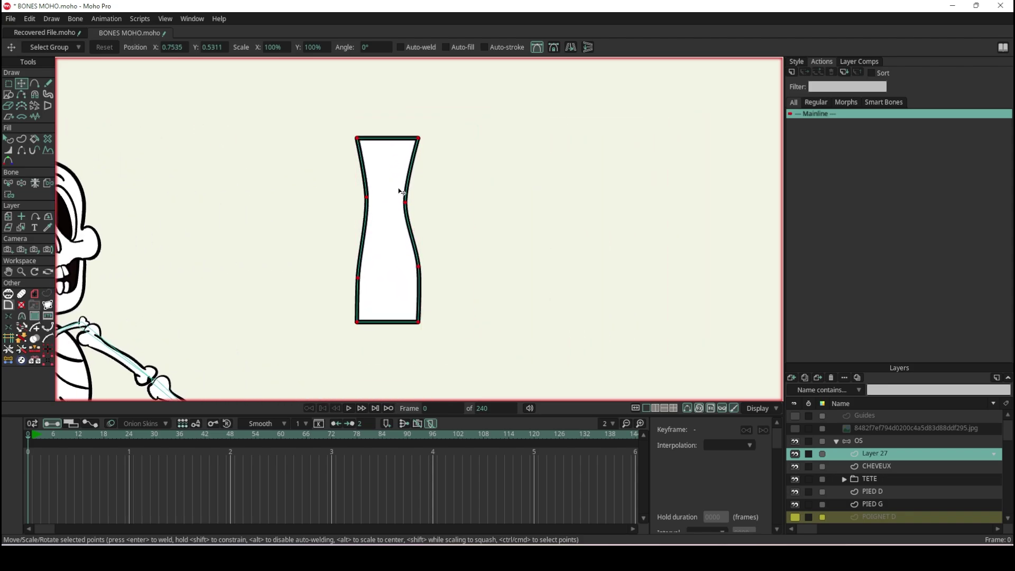
pyautogui.moveTo(394, 194); pyautogui.dragTo(520, 177)
pyautogui.scroll(2, 555, 173)
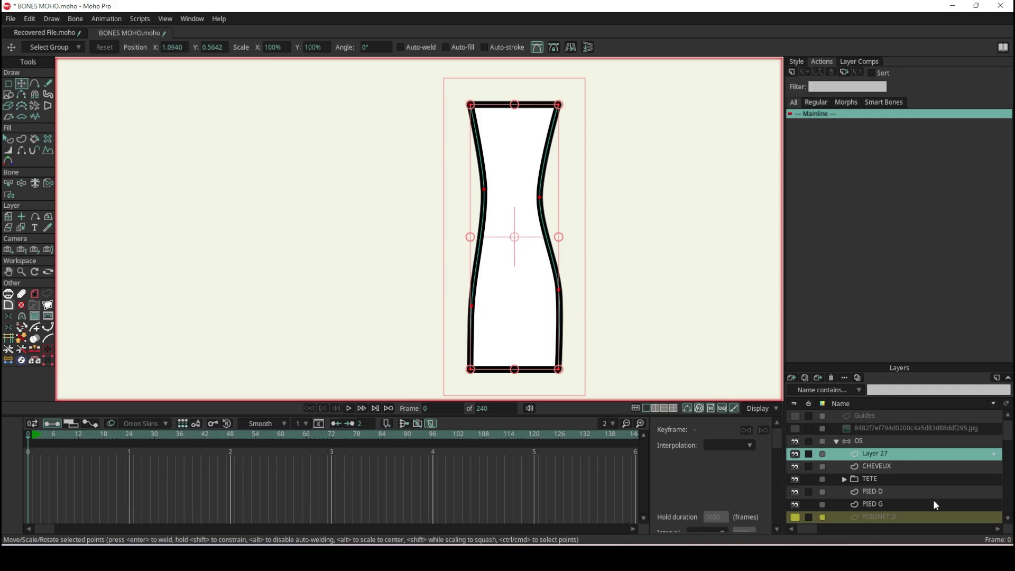
pyautogui.click(875, 441)
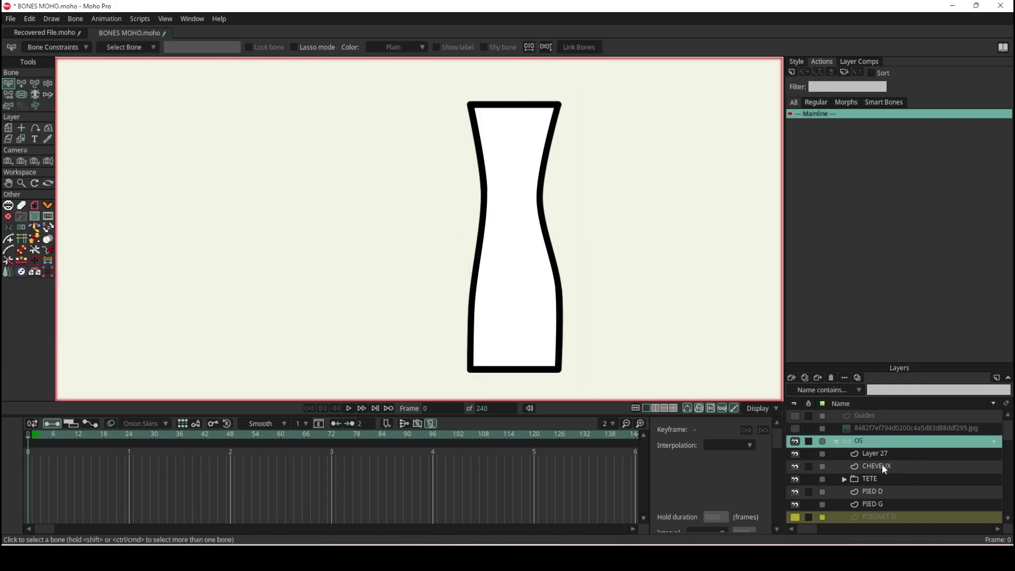
# Draw a chain of bones down the centre of the vase shape in the OS layer
pyautogui.click(21, 83)
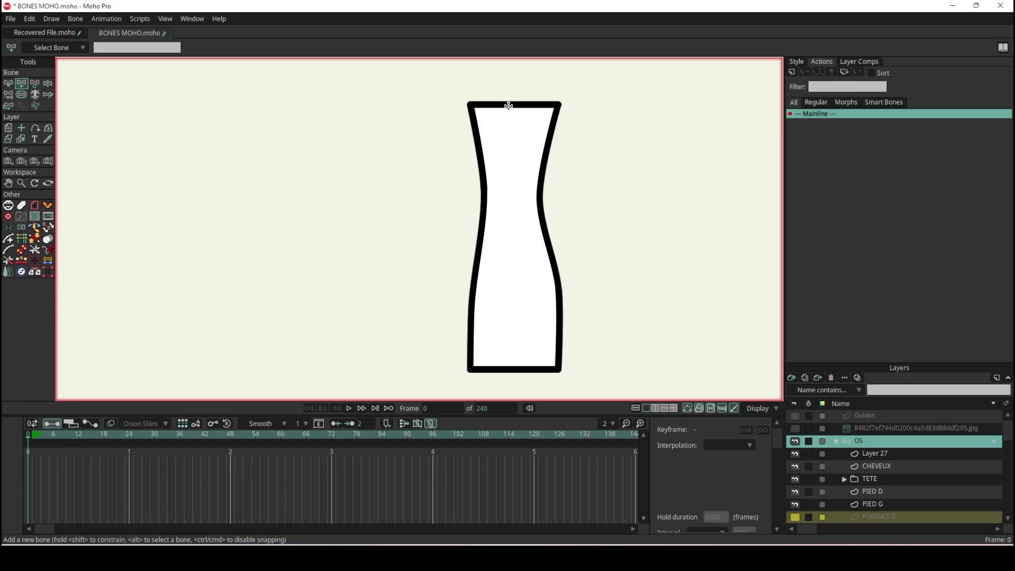
pyautogui.moveTo(509, 106); pyautogui.dragTo(510, 377)
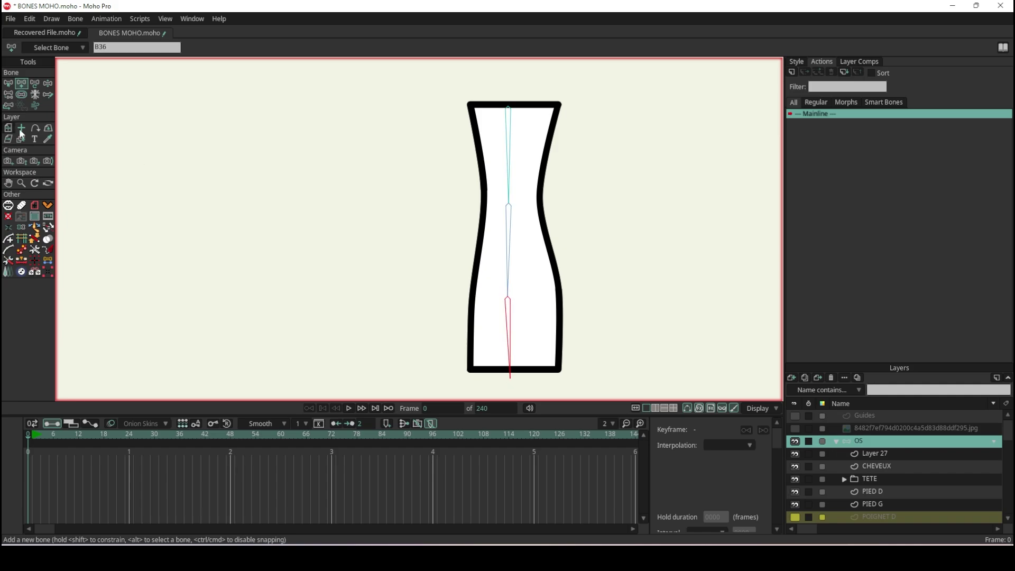
pyautogui.click(8, 83)
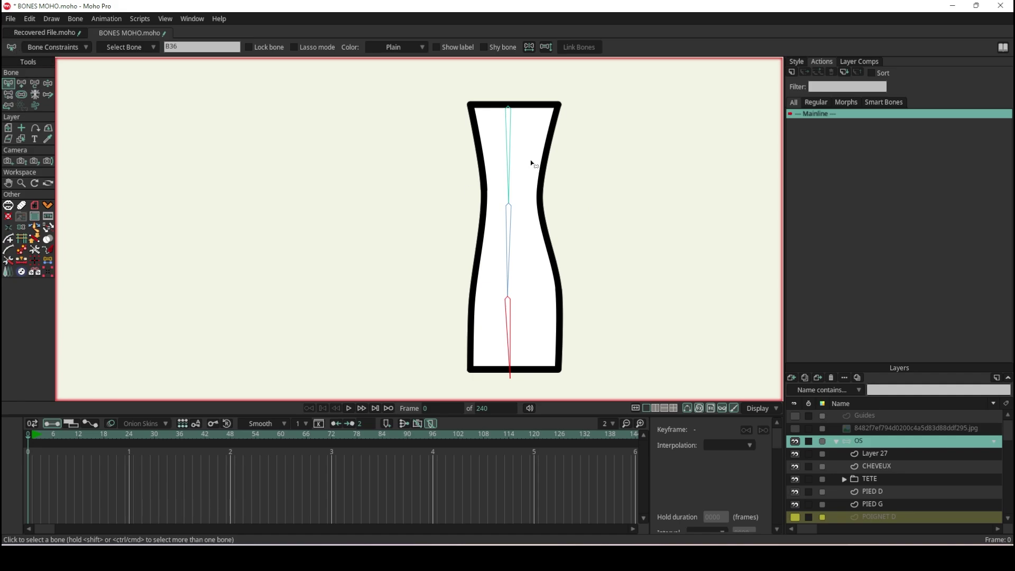
pyautogui.keyDown('ctrl'); pyautogui.keyDown('alt'); pyautogui.click(539, 188); pyautogui.keyUp('alt'); pyautogui.keyUp('ctrl')
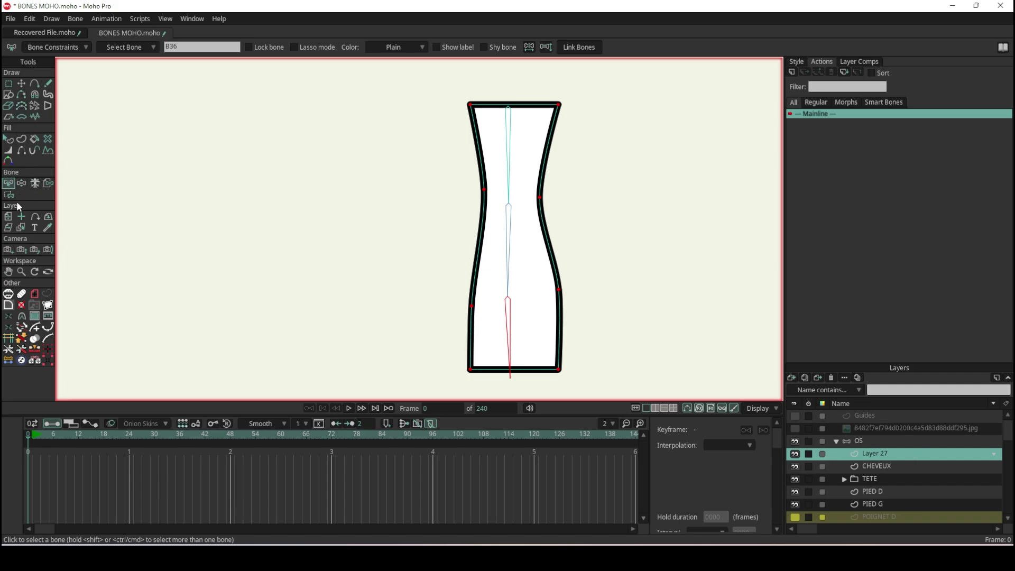
# Release Layer 27 and its points from the bones, then select the whole three-bone chain
pyautogui.click(512, 157)
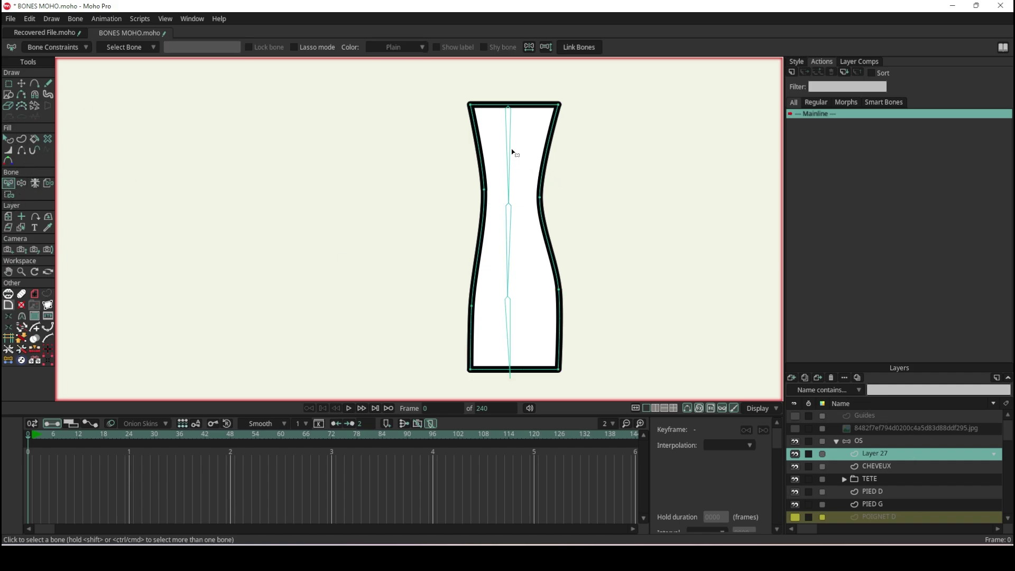
pyautogui.click(509, 151)
pyautogui.keyDown('shift'); pyautogui.click(511, 238); pyautogui.keyUp('shift')
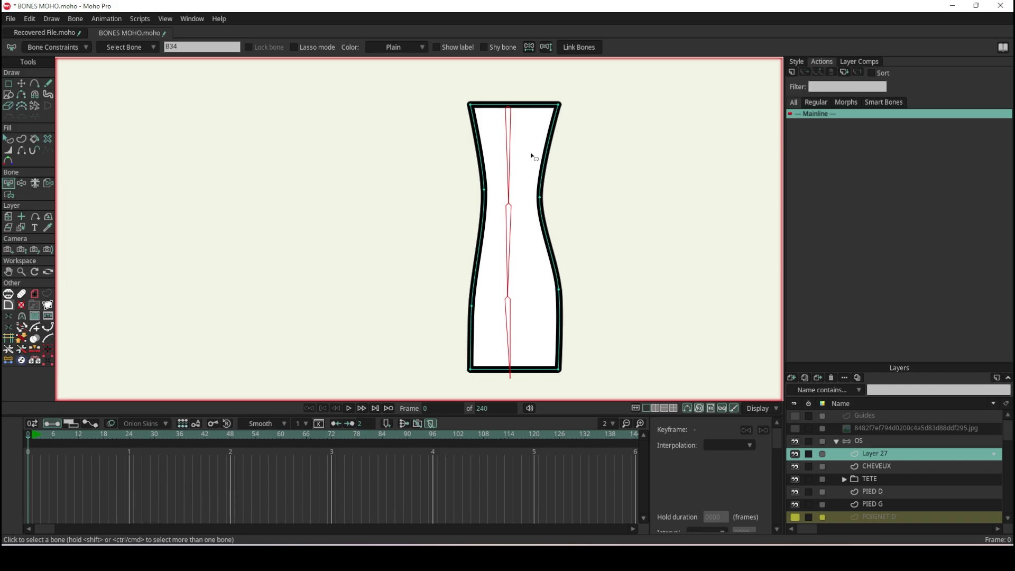
pyautogui.click(76, 19)
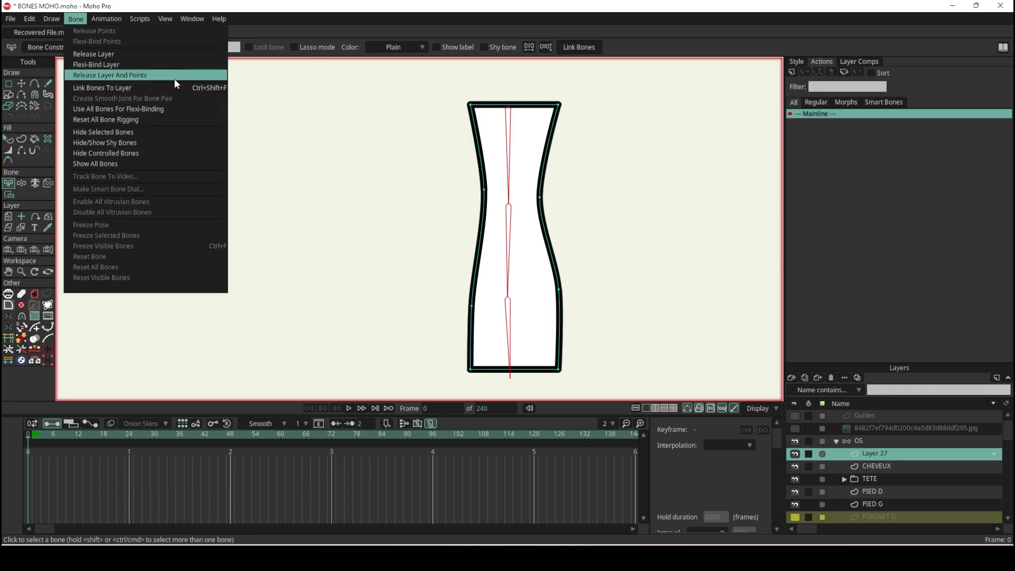
pyautogui.click(638, 23)
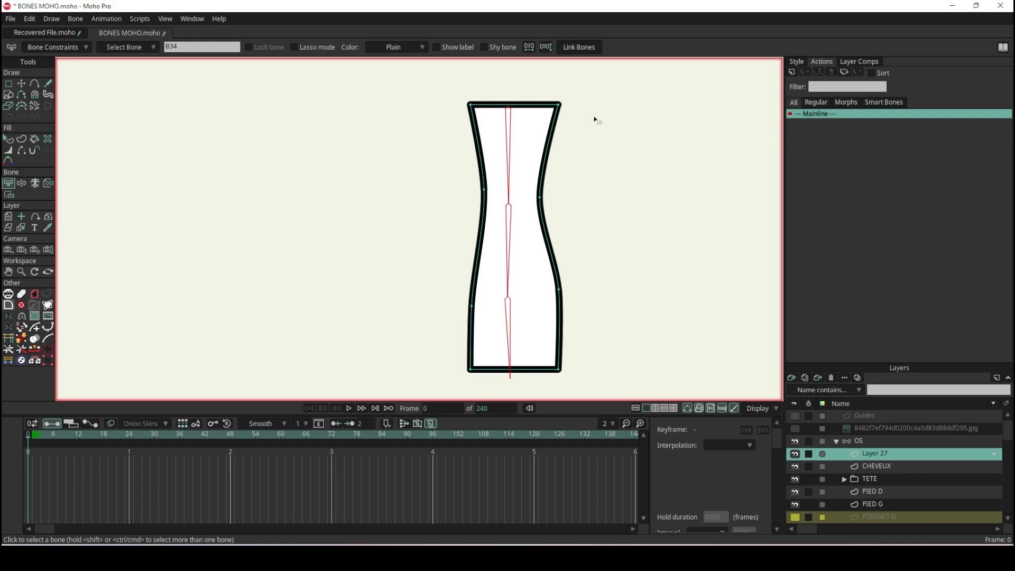
pyautogui.hotkey('ctrl', 'a')
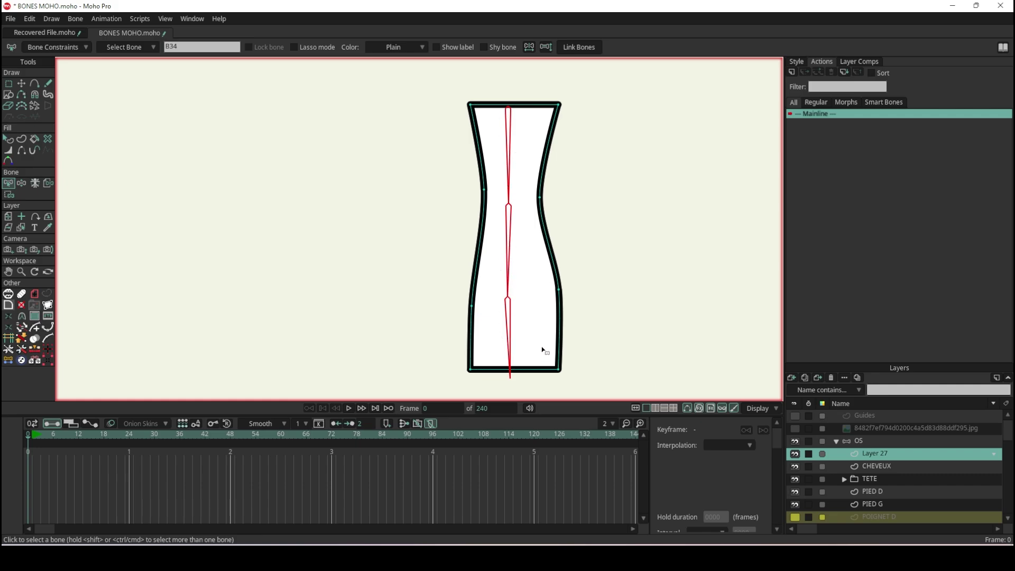
pyautogui.click(27, 184)
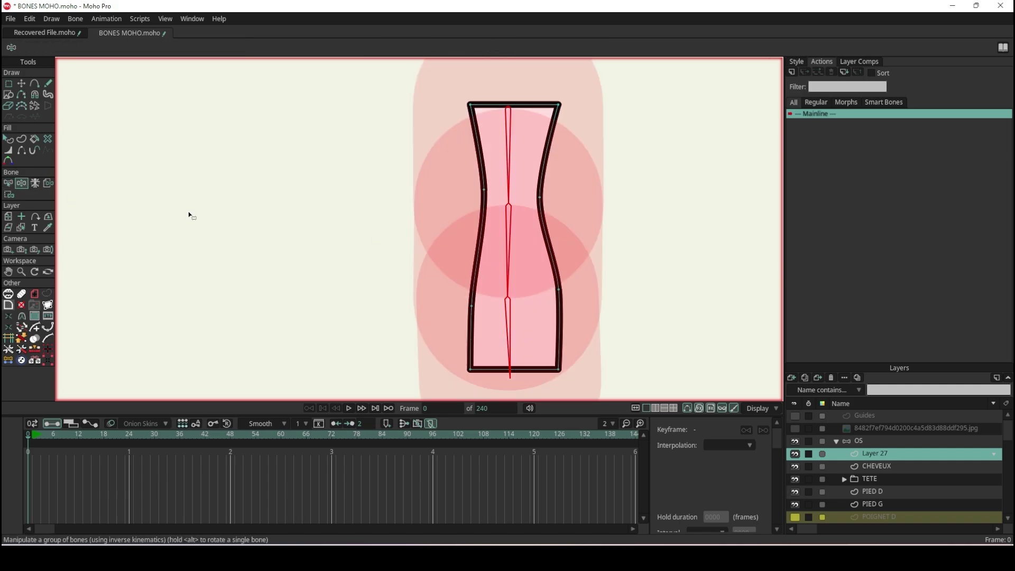
# Bend the vase by pulling its lower bone, then undo to stand it upright again
pyautogui.moveTo(514, 357); pyautogui.dragTo(481, 366)
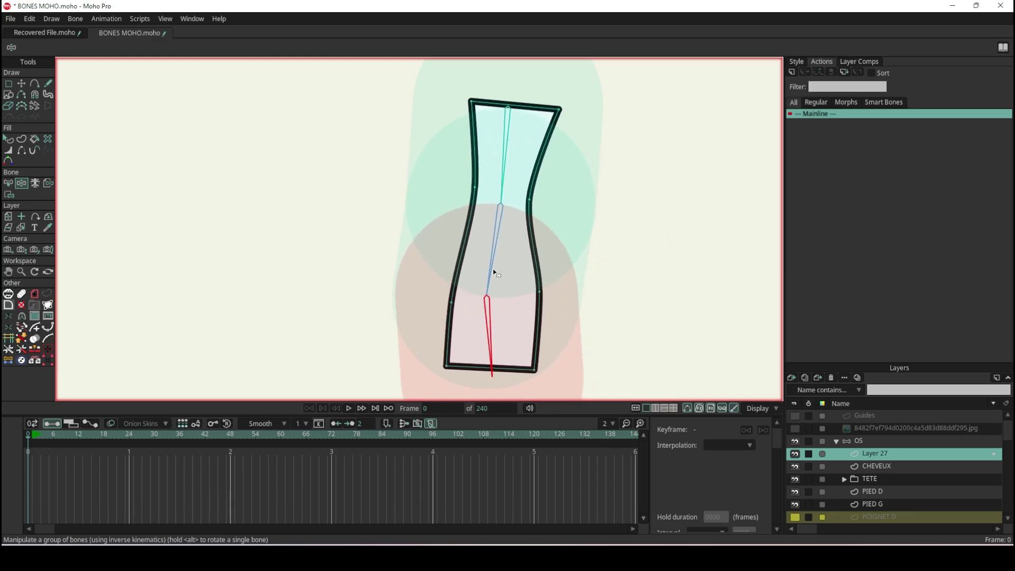
pyautogui.scroll(-2, 518, 221)
pyautogui.scroll(-2, 518, 221)
pyautogui.scroll(2, 528, 213)
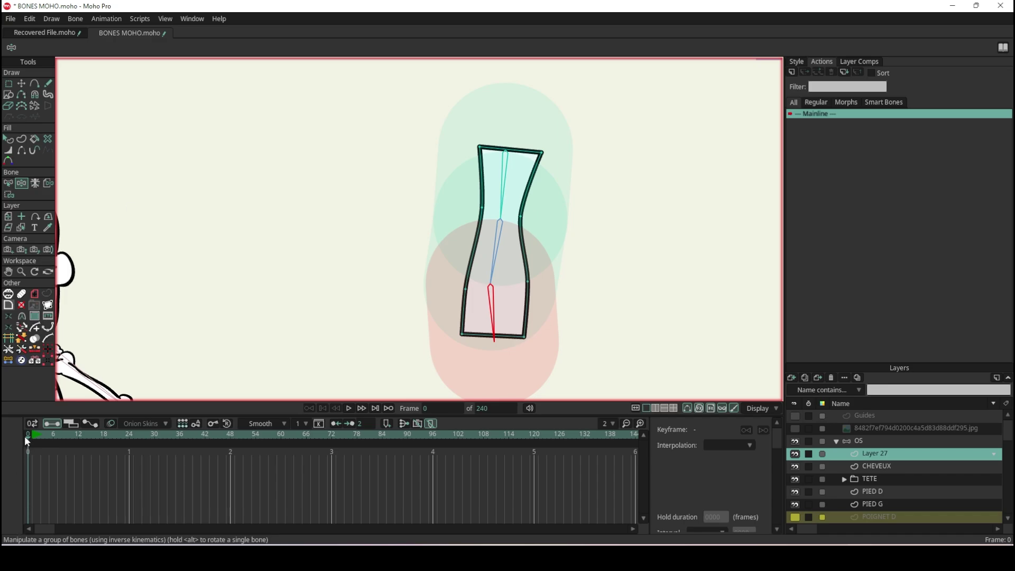
pyautogui.hotkey('ctrl', 'z')
pyautogui.scroll(-2, 390, 262)
pyautogui.scroll(2, 202, 259)
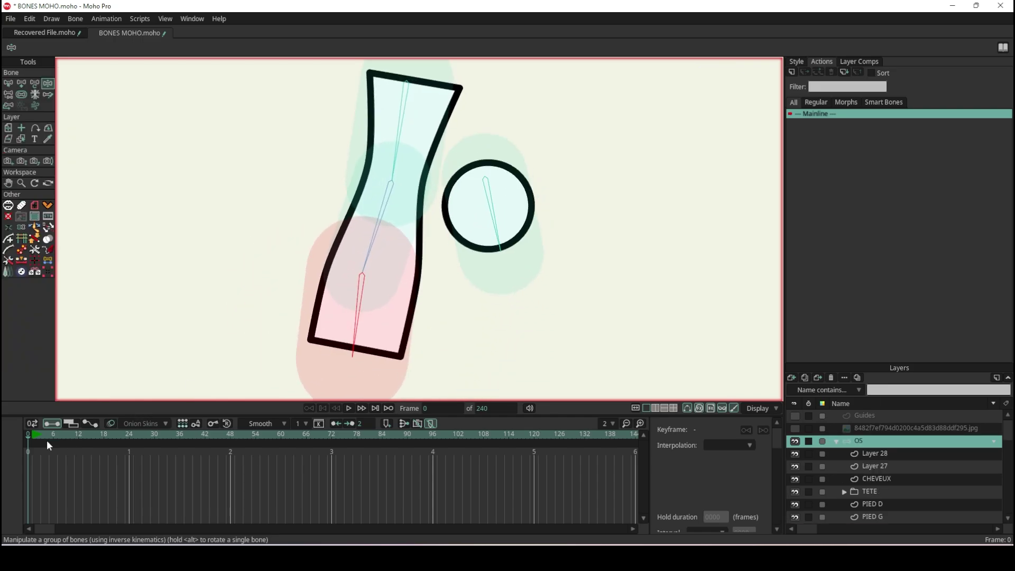
# Reset to the rest pose and unparent the circle's bone from the vase chain
pyautogui.click(30, 432)
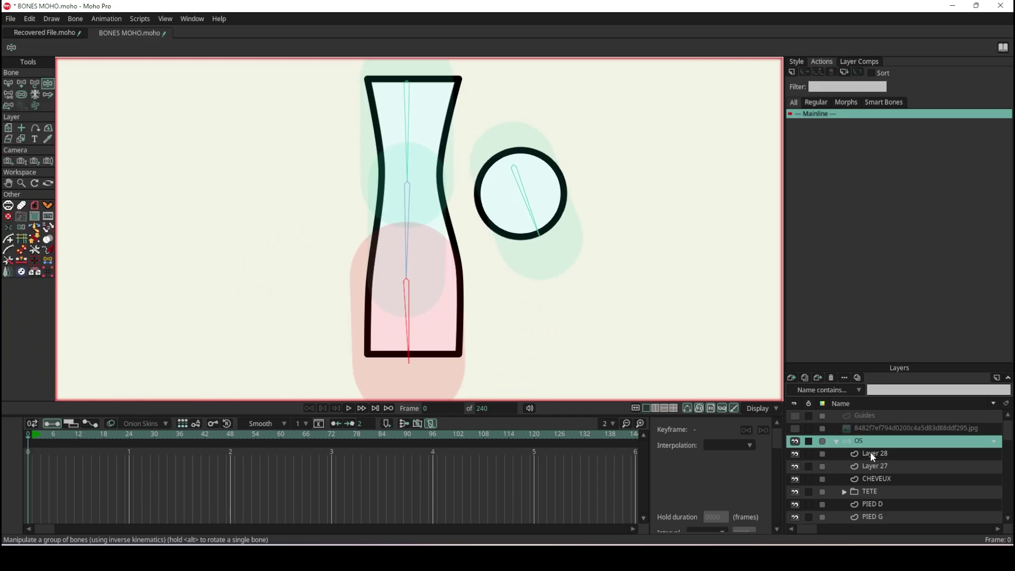
pyautogui.click(8, 97)
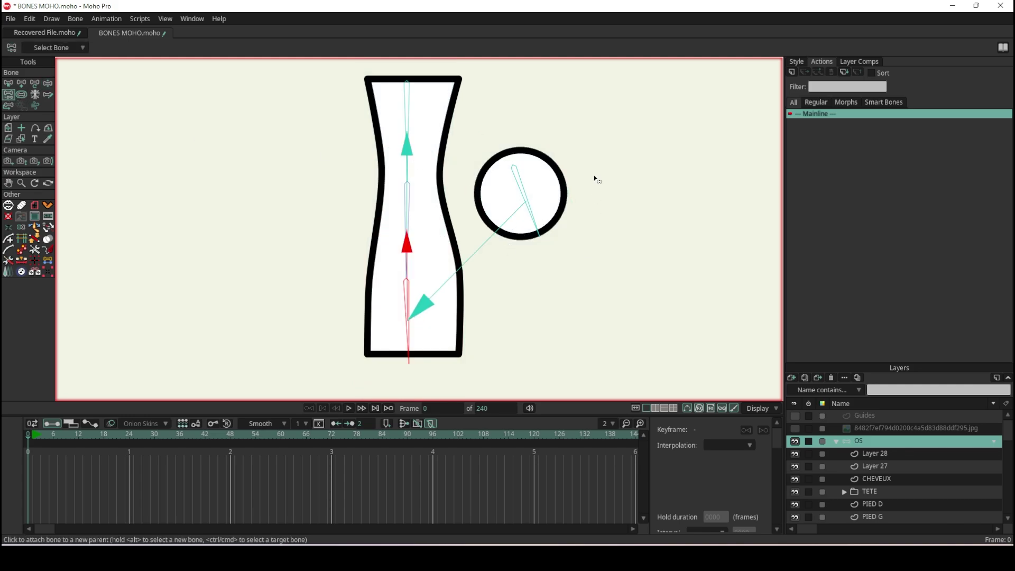
pyautogui.keyDown('alt'); pyautogui.click(522, 199); pyautogui.keyUp('alt')
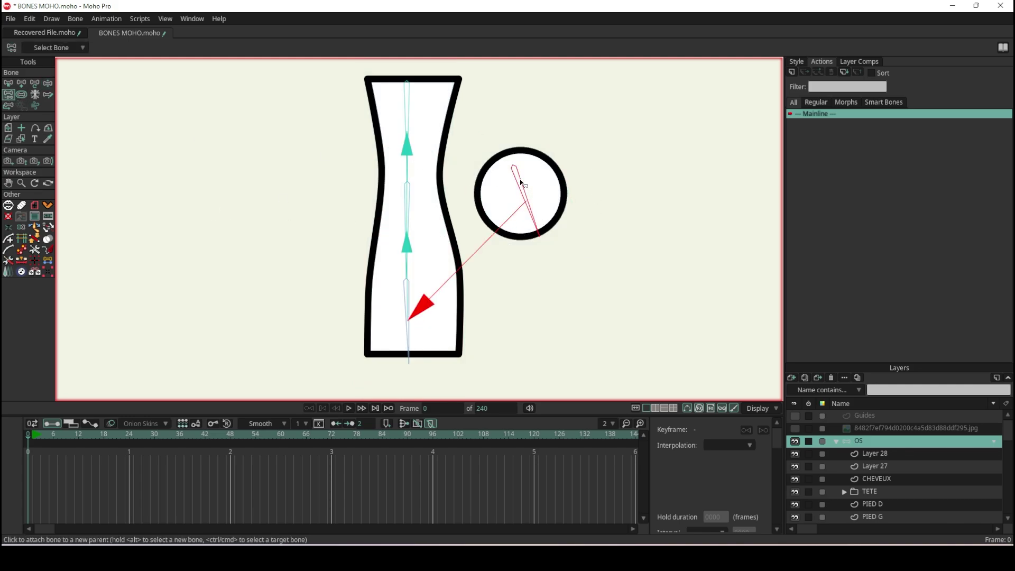
pyautogui.click(615, 161)
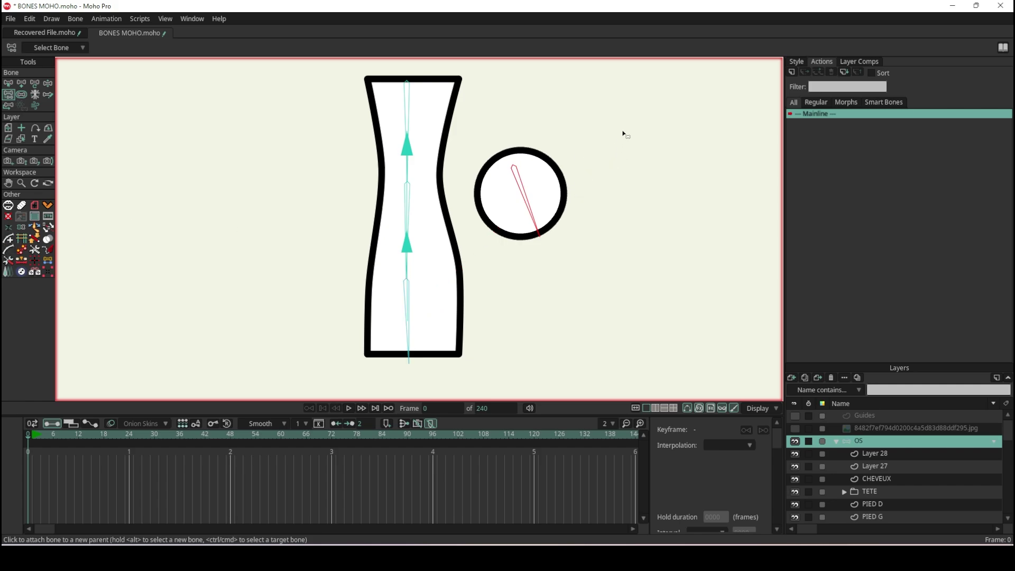
# Test-pose the vase bones and move the circle's bone independently to the right
pyautogui.click(49, 83)
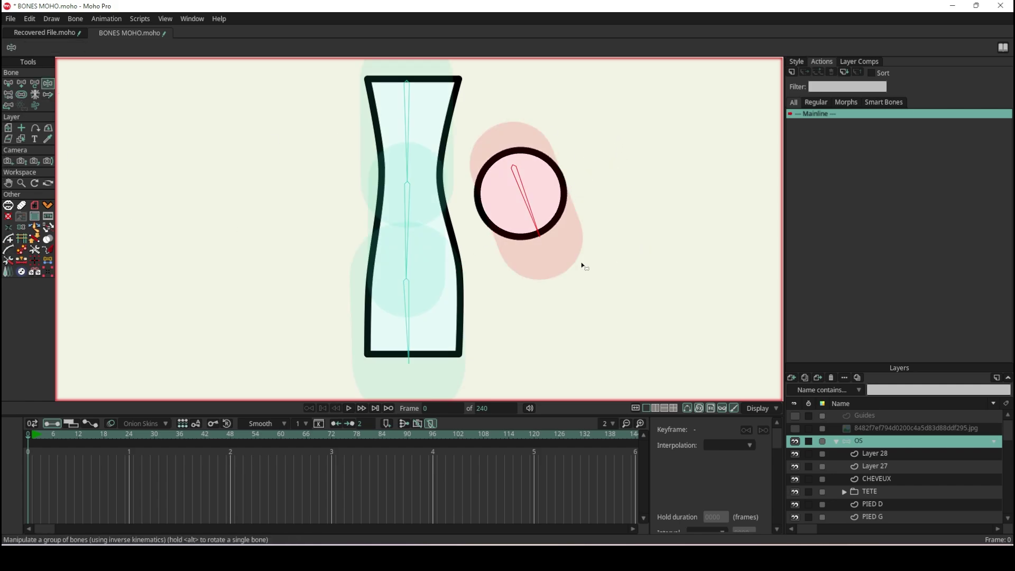
pyautogui.moveTo(417, 269)
pyautogui.mouseDown()
pyautogui.moveTo(297, 261)
pyautogui.moveTo(536, 197)
pyautogui.moveTo(294, 263)
pyautogui.moveTo(453, 272)
pyautogui.moveTo(397, 331)
pyautogui.moveTo(328, 339)
pyautogui.moveTo(452, 329)
pyautogui.mouseUp()
pyautogui.moveTo(541, 206); pyautogui.dragTo(568, 206)
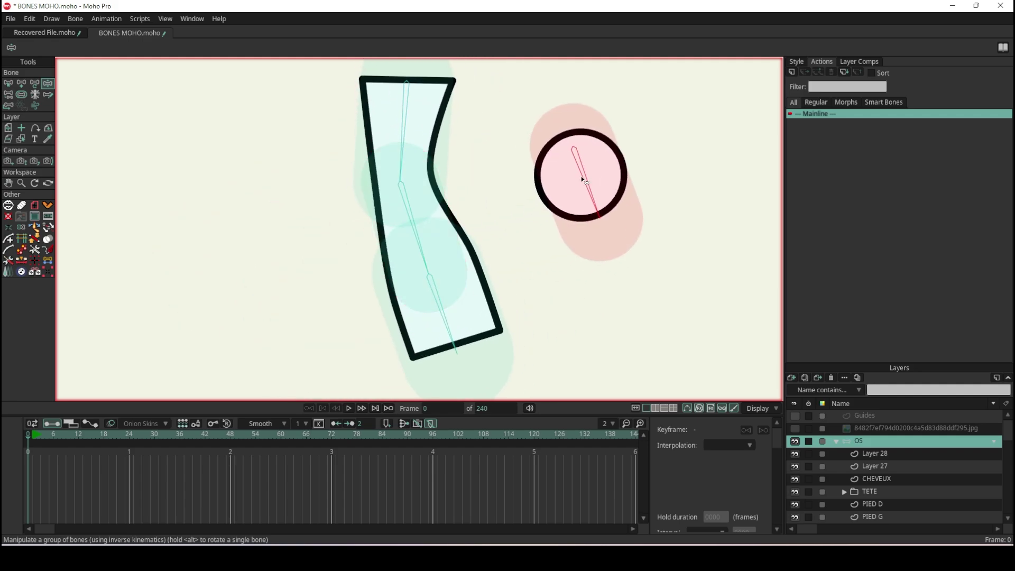
pyautogui.click(360, 337)
pyautogui.moveTo(359, 338); pyautogui.dragTo(336, 341)
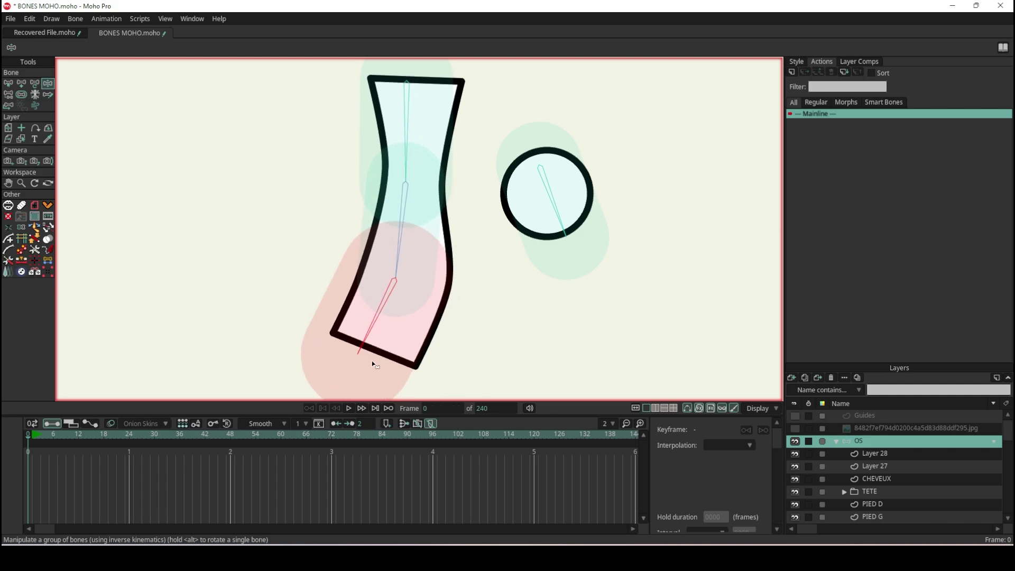
pyautogui.moveTo(373, 347)
pyautogui.mouseDown()
pyautogui.moveTo(607, 254)
pyautogui.moveTo(530, 334)
pyautogui.moveTo(433, 370)
pyautogui.mouseUp()
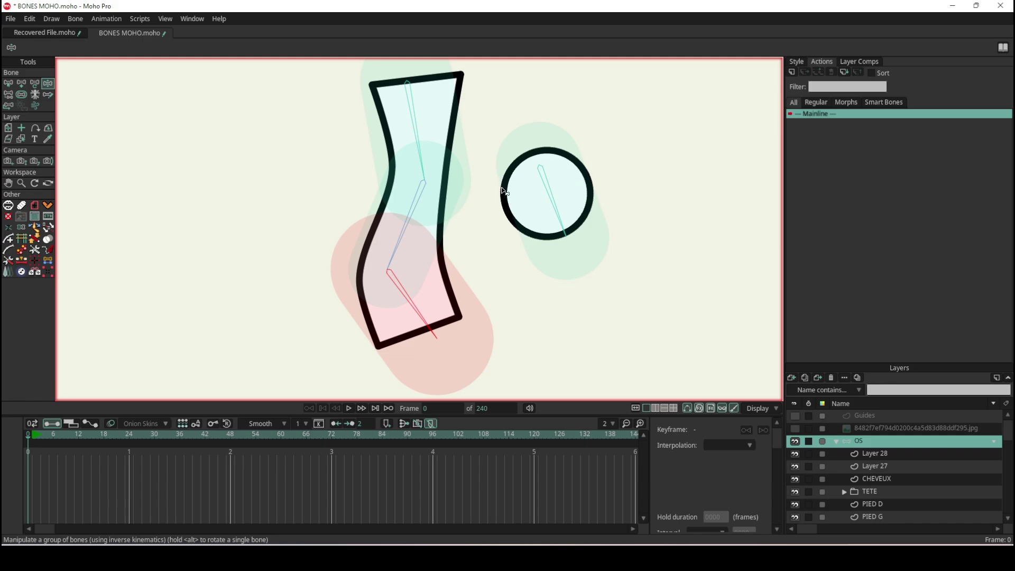
# Reset the bones to the straight rest pose and select the circle's bone B37
pyautogui.click(40, 437)
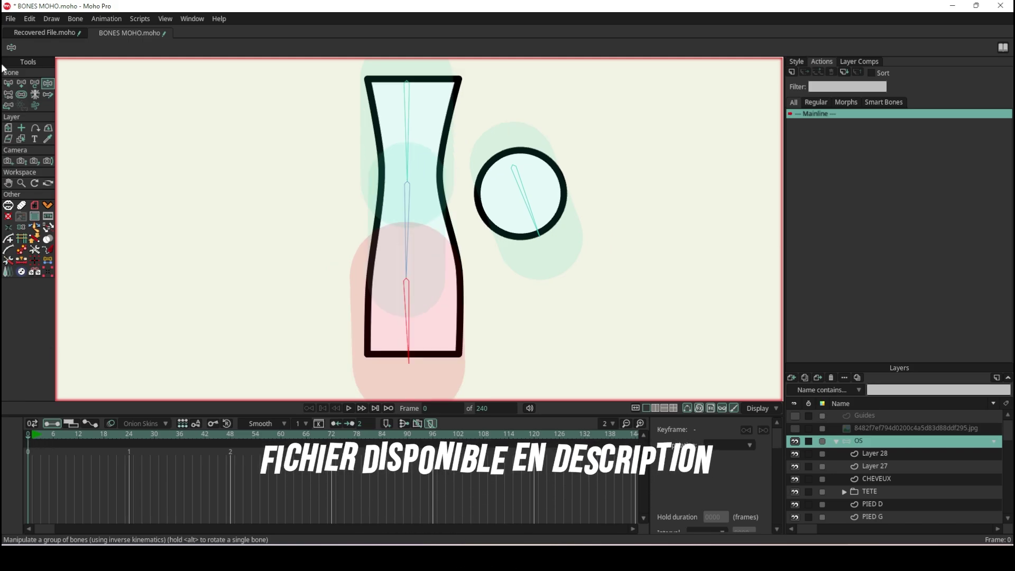
pyautogui.click(8, 83)
pyautogui.click(529, 200)
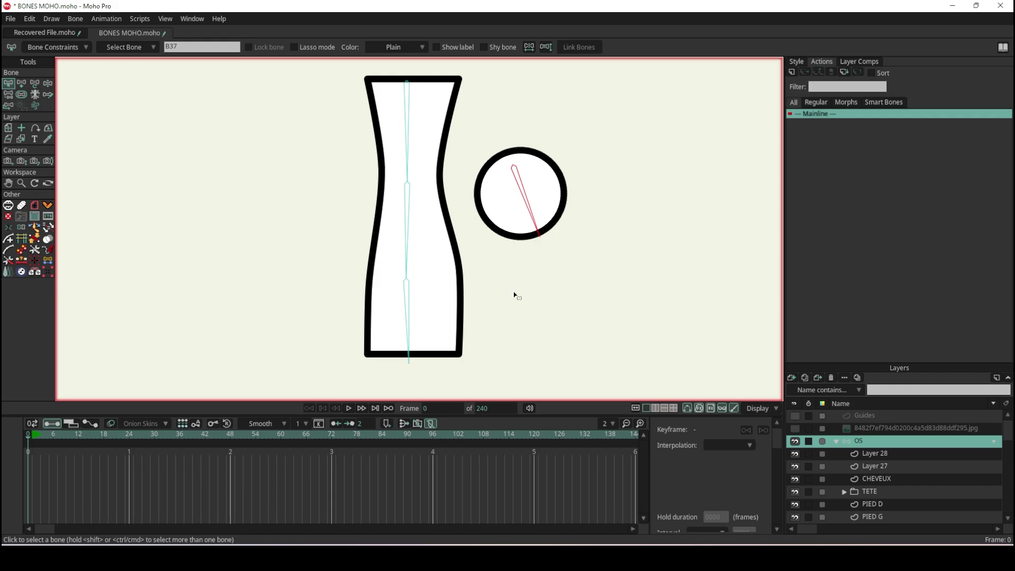
# Reset all bone rigging on vase Layer 27 and test-bend its chain into a curve
pyautogui.click(410, 316)
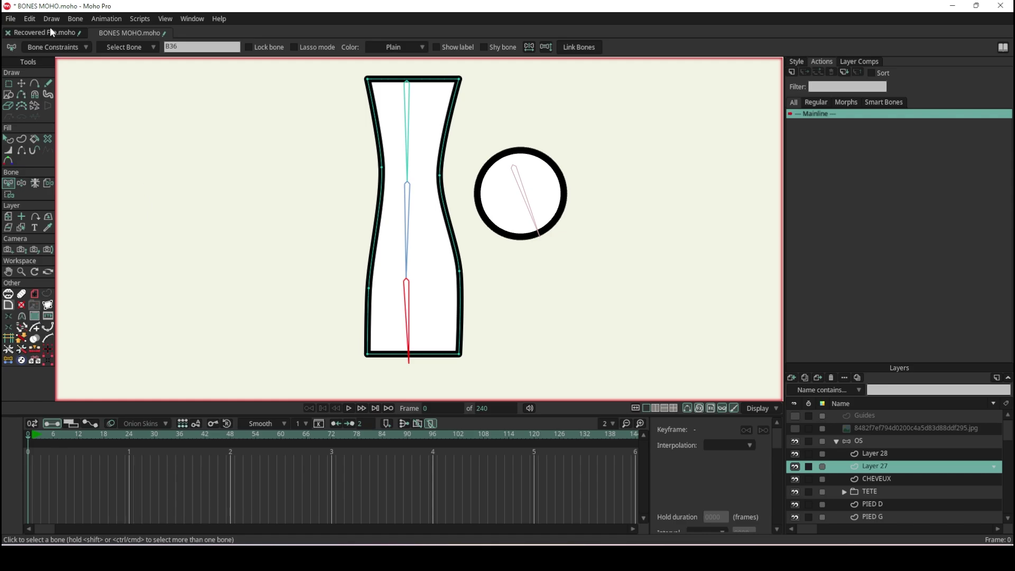
pyautogui.click(33, 17)
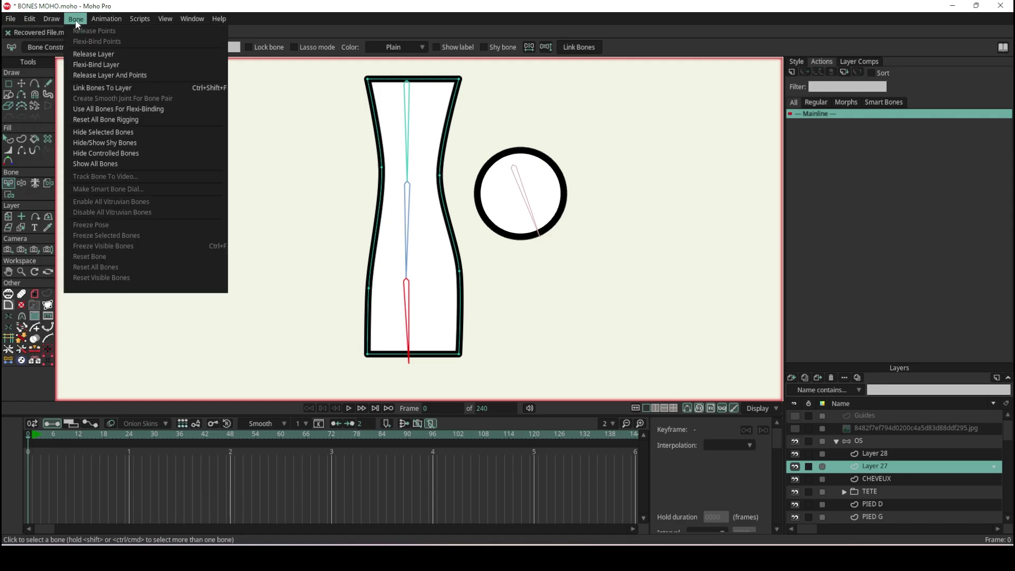
pyautogui.click(113, 121)
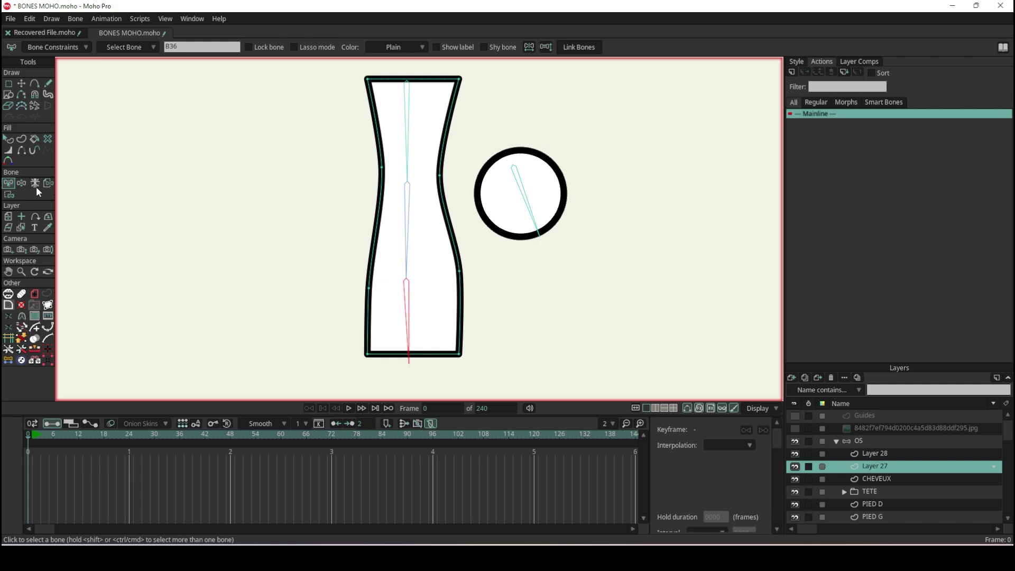
pyautogui.click(22, 183)
pyautogui.moveTo(411, 298)
pyautogui.mouseDown()
pyautogui.moveTo(637, 153)
pyautogui.moveTo(503, 344)
pyautogui.mouseUp()
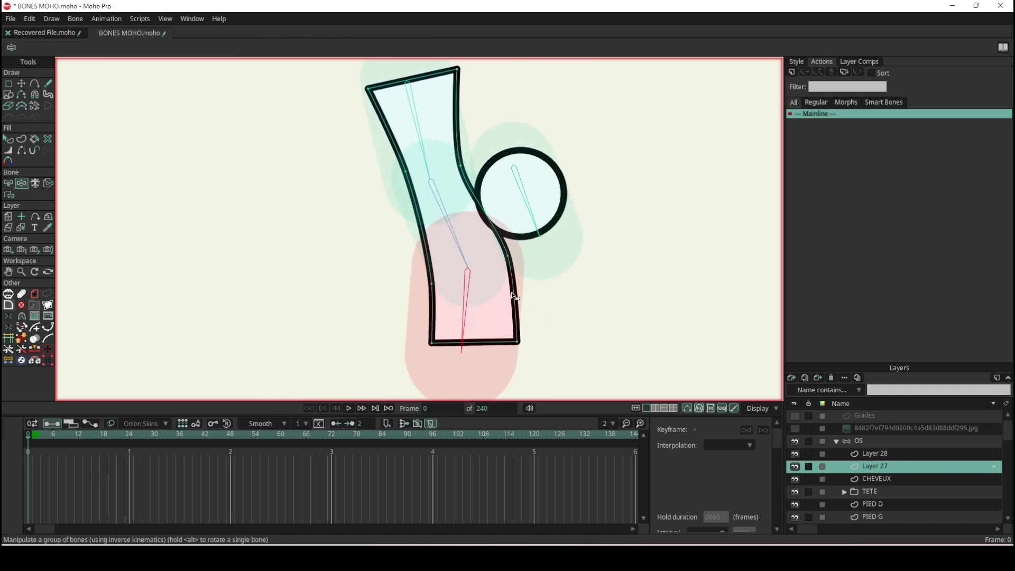
# Reset all bone rigging again with the circle's bone selected, then make the OS layer active
pyautogui.click(8, 183)
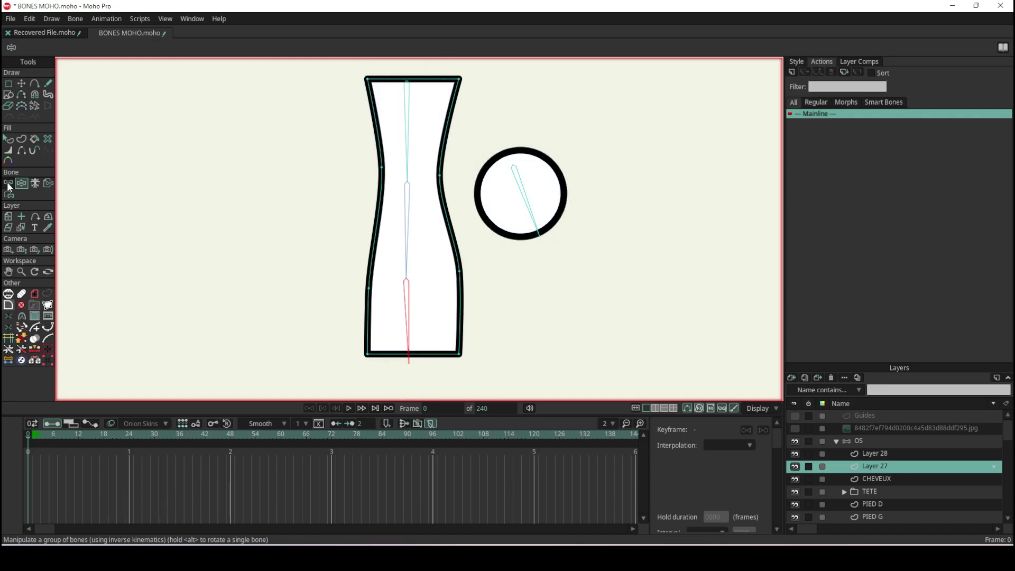
pyautogui.click(521, 186)
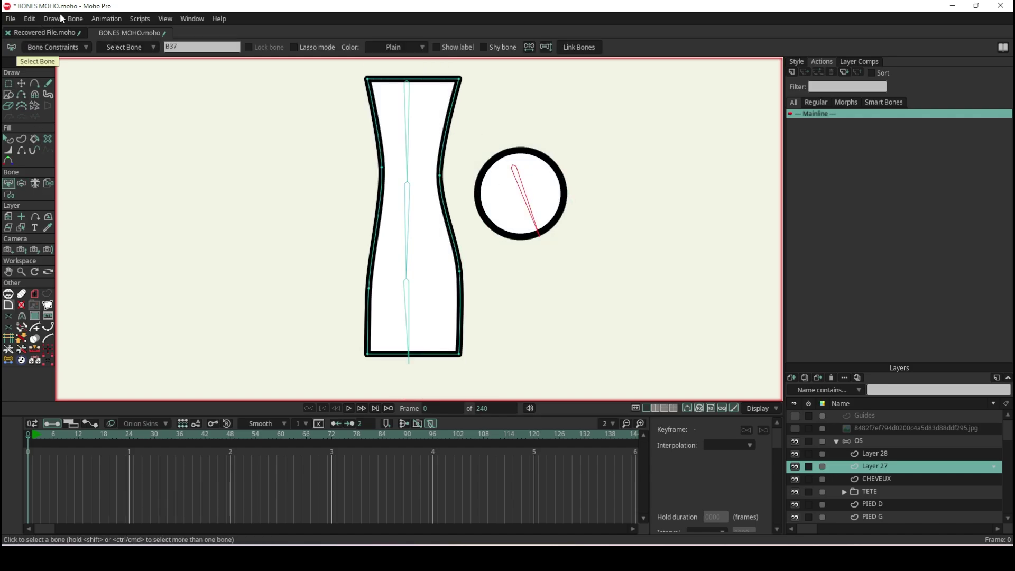
pyautogui.click(61, 18)
pyautogui.moveTo(75, 18)
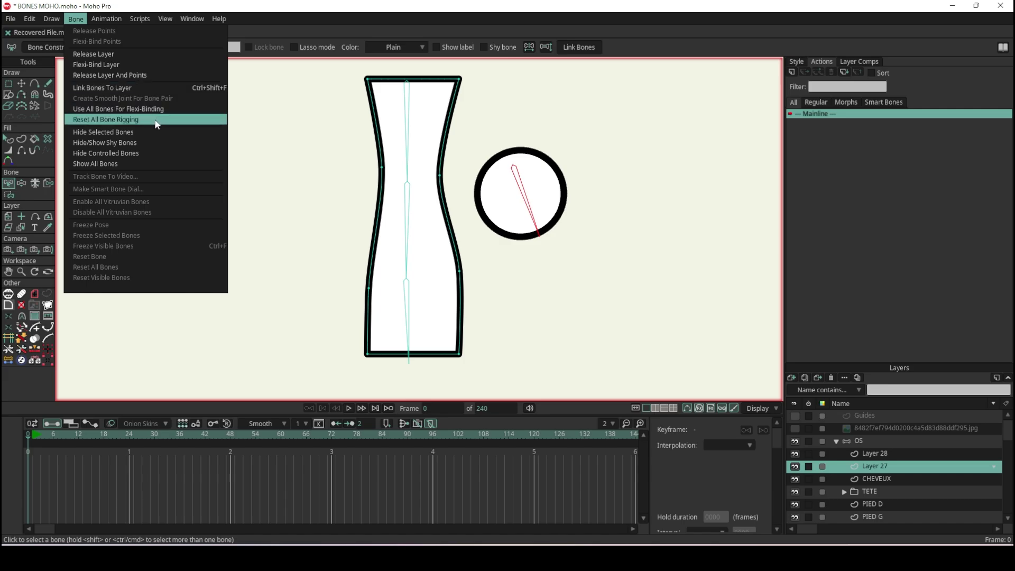
pyautogui.click(156, 122)
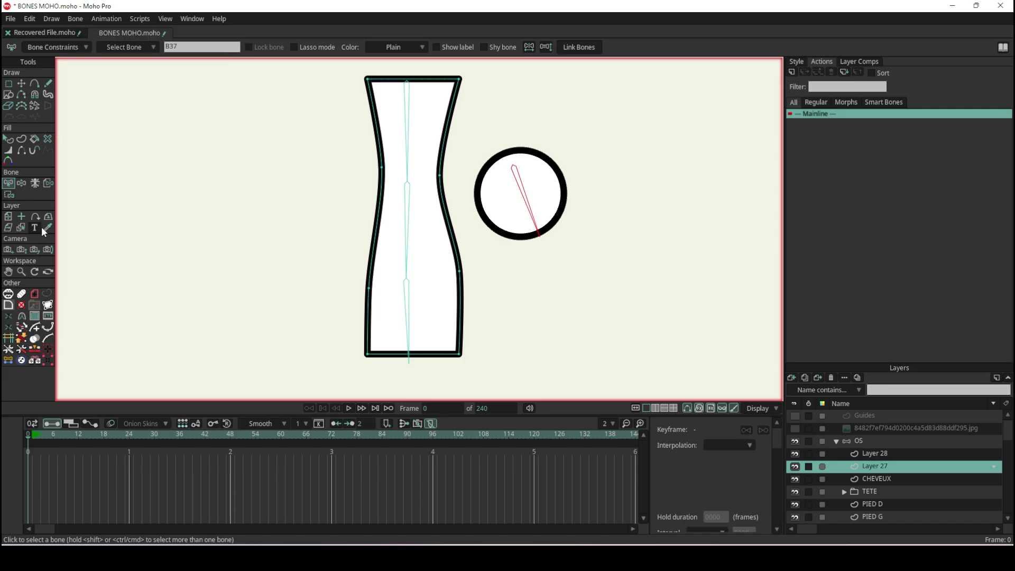
pyautogui.click(852, 443)
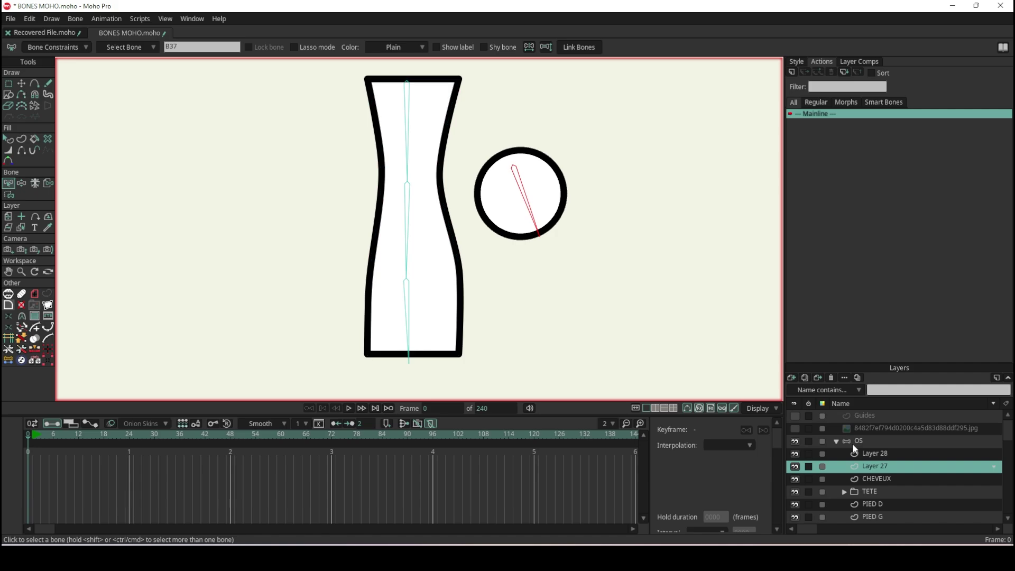
pyautogui.click(21, 94)
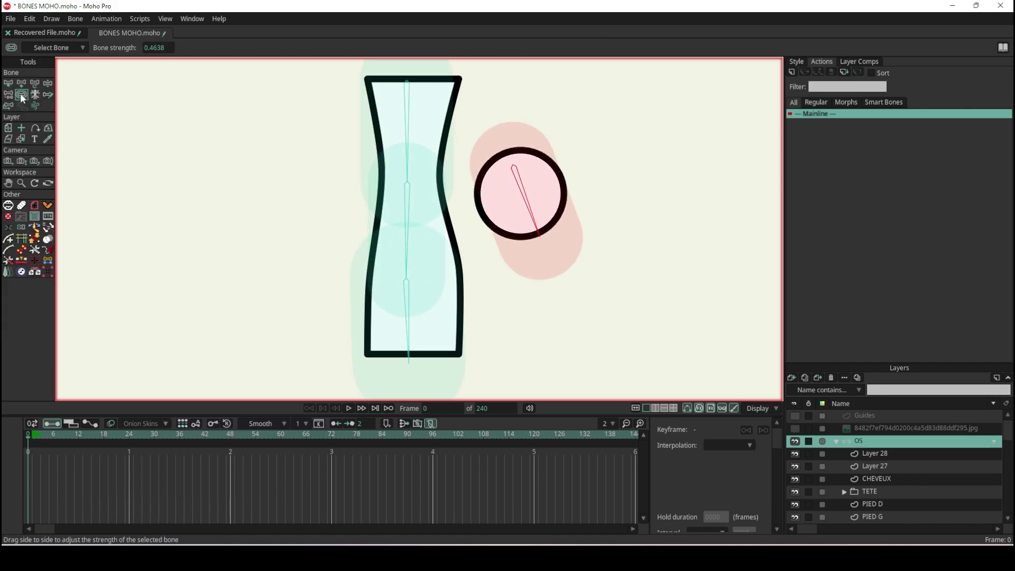
# Set the circle bone's strength to 0.8116 and the middle vase bone's to 0.5797
pyautogui.moveTo(520, 205); pyautogui.dragTo(554, 207)
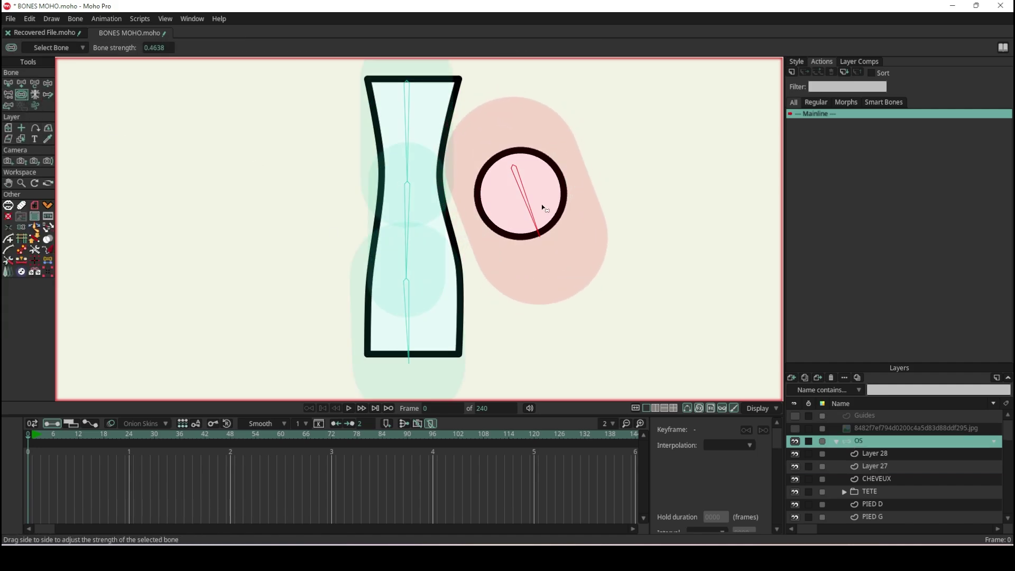
pyautogui.click(416, 199)
pyautogui.moveTo(415, 198); pyautogui.dragTo(426, 201)
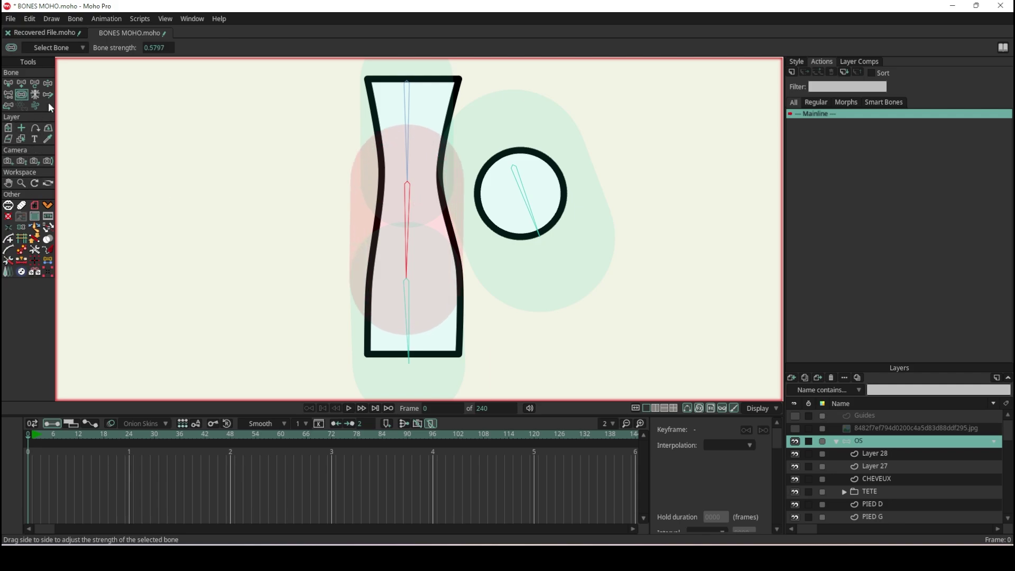
# Test-bend the vase chain diagonally and move the circle's bone up-right
pyautogui.click(49, 84)
pyautogui.moveTo(397, 293)
pyautogui.mouseDown()
pyautogui.moveTo(544, 198)
pyautogui.moveTo(453, 228)
pyautogui.moveTo(551, 204)
pyautogui.moveTo(453, 227)
pyautogui.moveTo(633, 190)
pyautogui.moveTo(534, 191)
pyautogui.moveTo(634, 180)
pyautogui.moveTo(523, 201)
pyautogui.moveTo(584, 169)
pyautogui.moveTo(542, 225)
pyautogui.moveTo(474, 149)
pyautogui.mouseUp()
pyautogui.scroll(-2, 473, 149)
pyautogui.scroll(1, 472, 146)
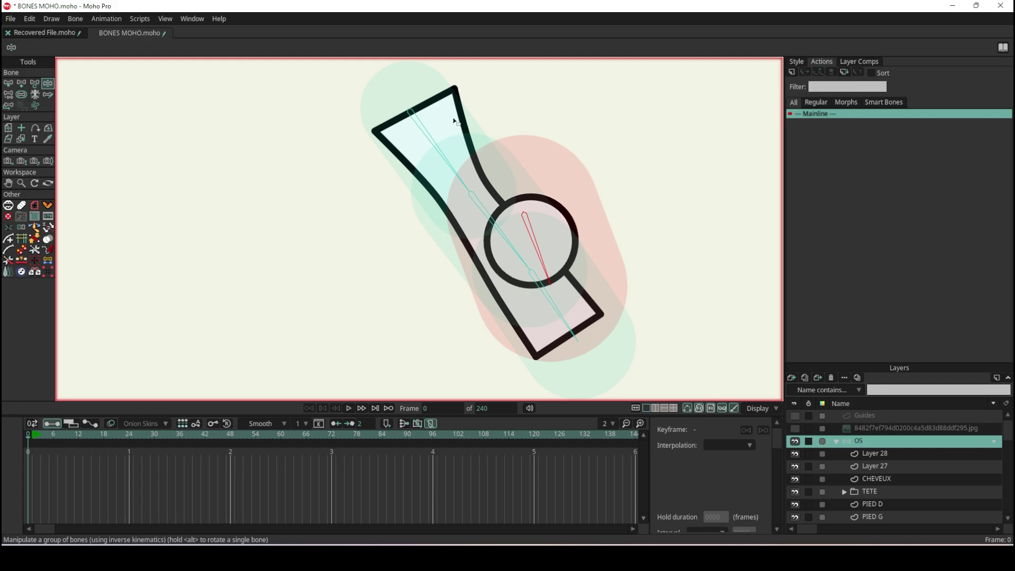
pyautogui.moveTo(535, 244)
pyautogui.mouseDown()
pyautogui.moveTo(548, 192)
pyautogui.moveTo(595, 149)
pyautogui.moveTo(568, 164)
pyautogui.moveTo(585, 167)
pyautogui.mouseUp()
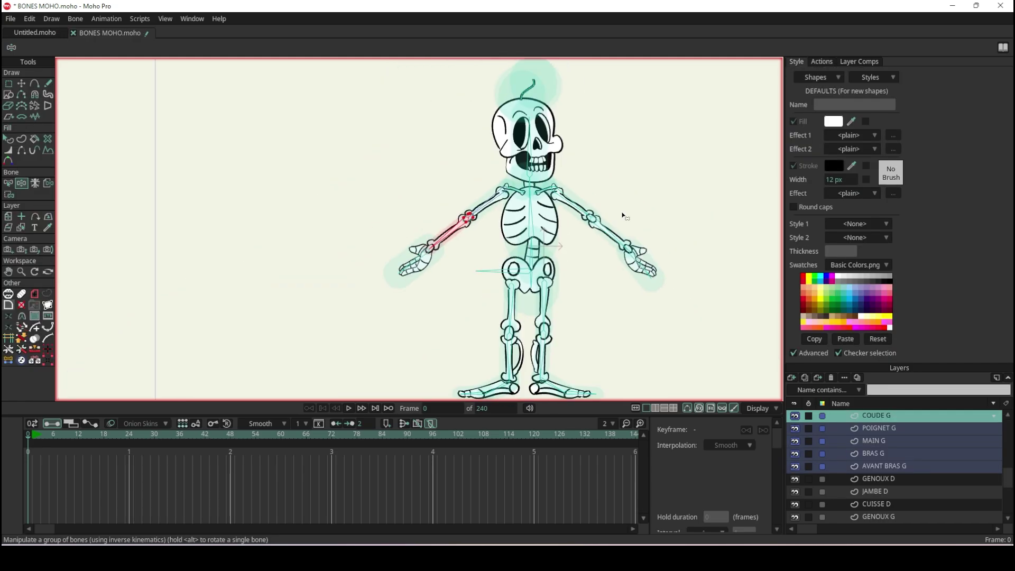
pyautogui.scroll(3, 613, 225)
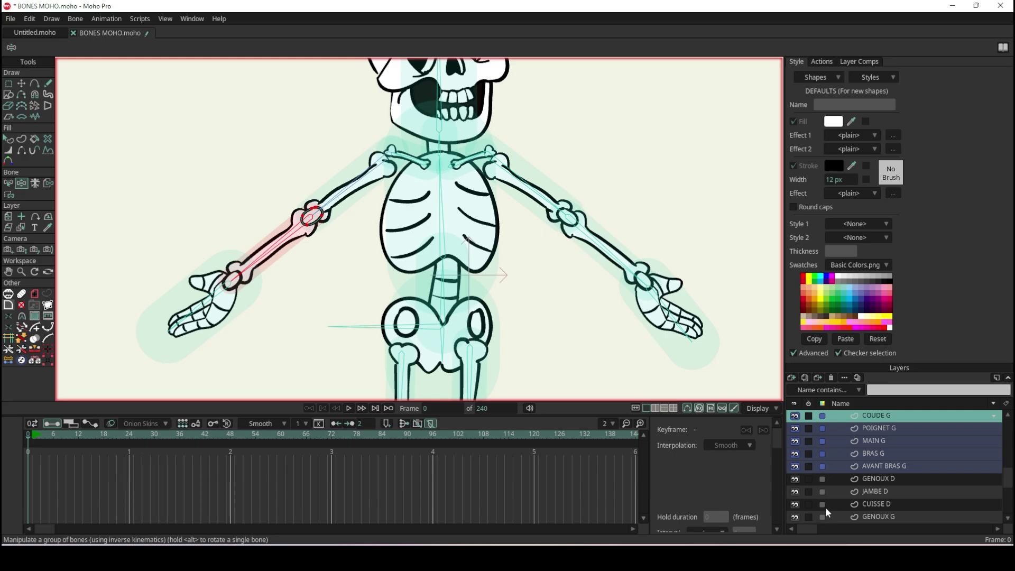
# Make the left hand layer MAIN G active and scroll the Layers list to the top
pyautogui.click(885, 442)
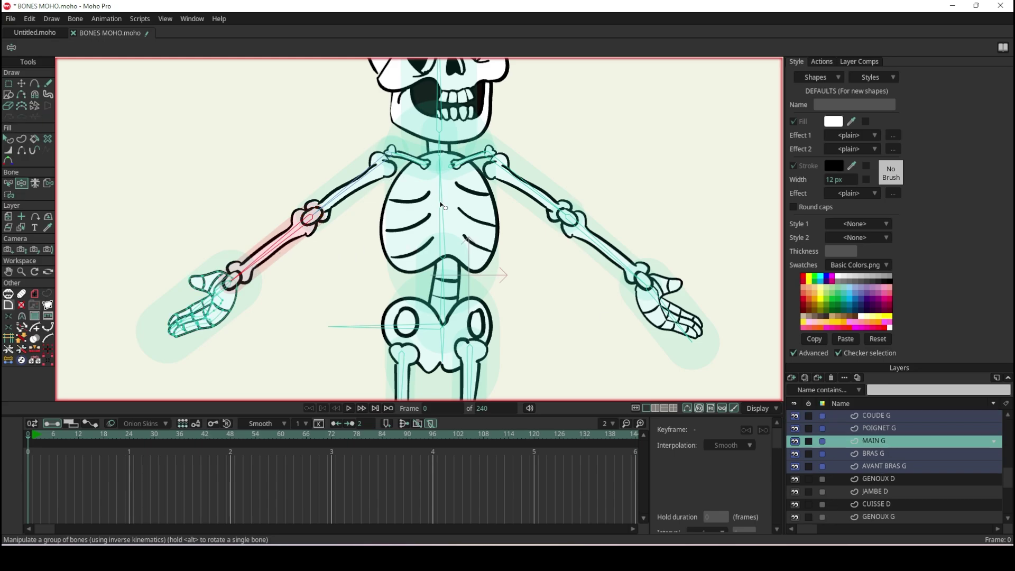
pyautogui.scroll(3, 438, 198)
pyautogui.scroll(5, 859, 510)
pyautogui.scroll(3, 859, 510)
# Expand the TETE group and toggle NEZ, OEIL D, OEIL G and CRANE visibility, then collapse it
pyautogui.click(875, 467)
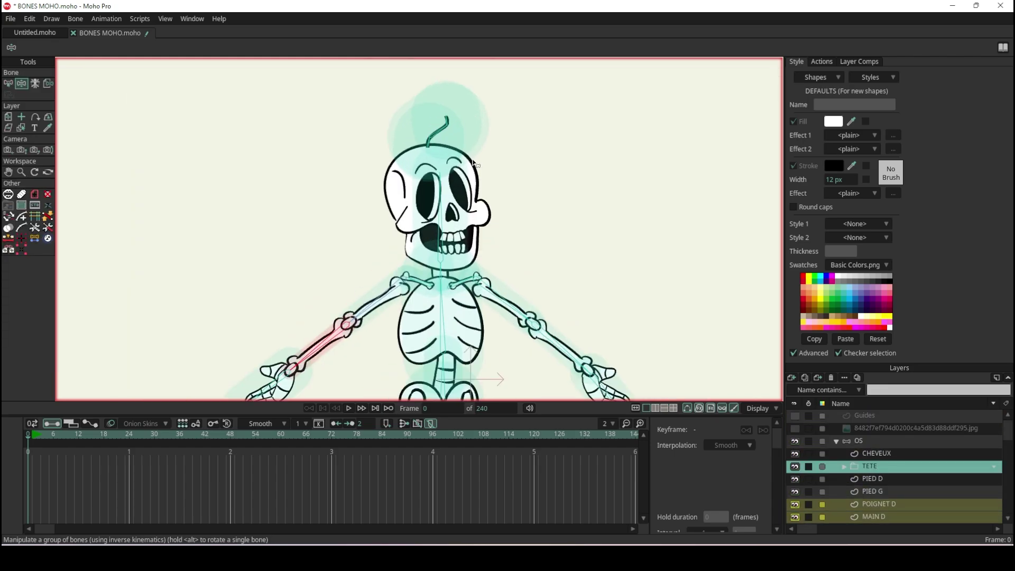
pyautogui.click(843, 467)
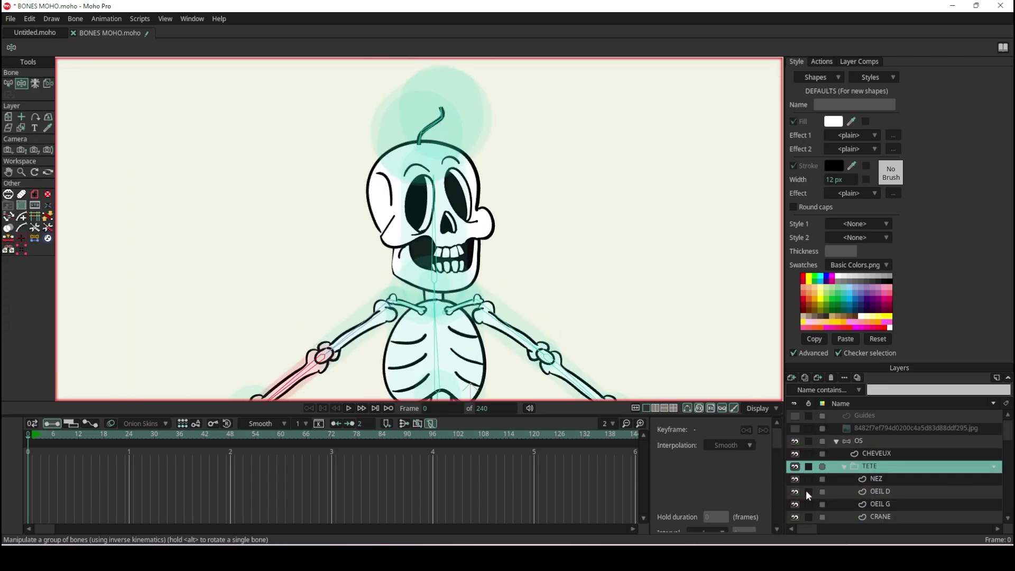
pyautogui.click(795, 479)
pyautogui.click(795, 492)
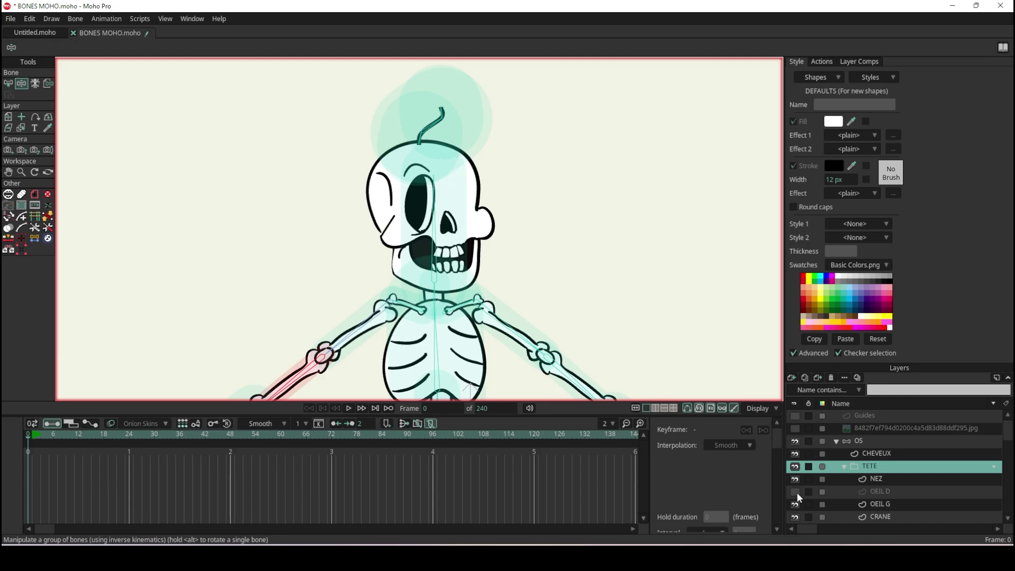
pyautogui.scroll(-2, 799, 498)
pyautogui.click(795, 480)
pyautogui.click(795, 492)
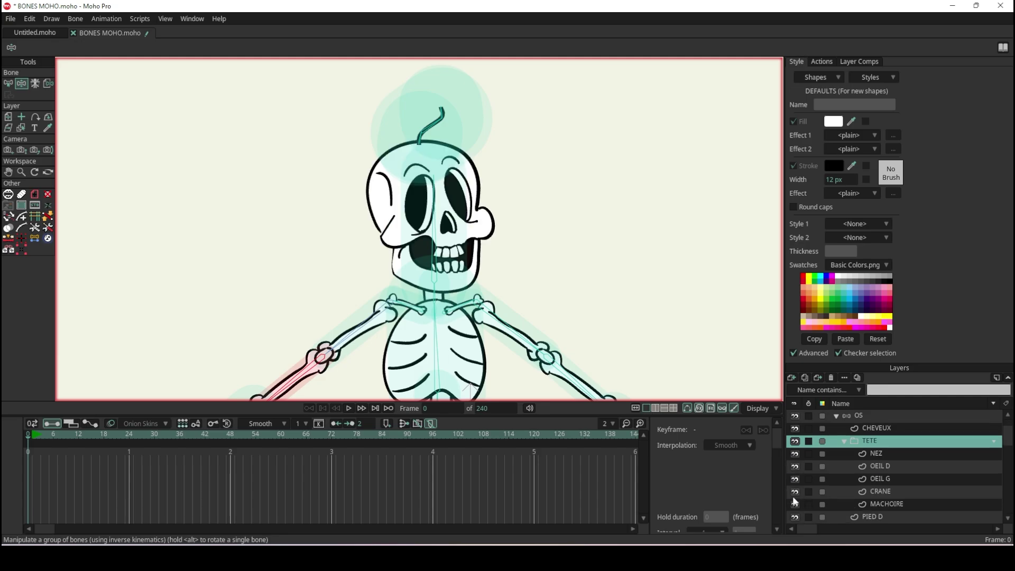
pyautogui.scroll(2, 839, 479)
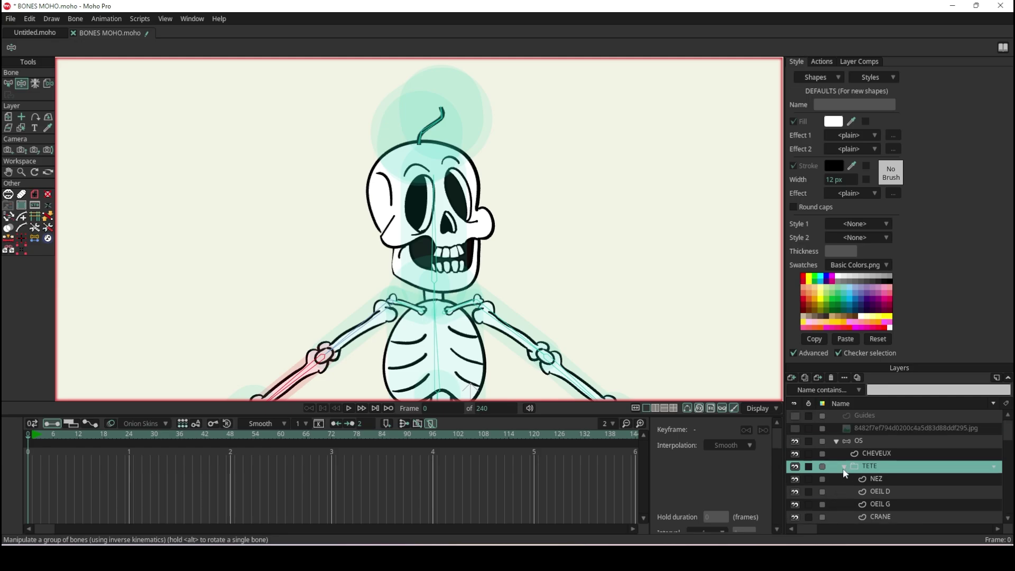
pyautogui.click(844, 467)
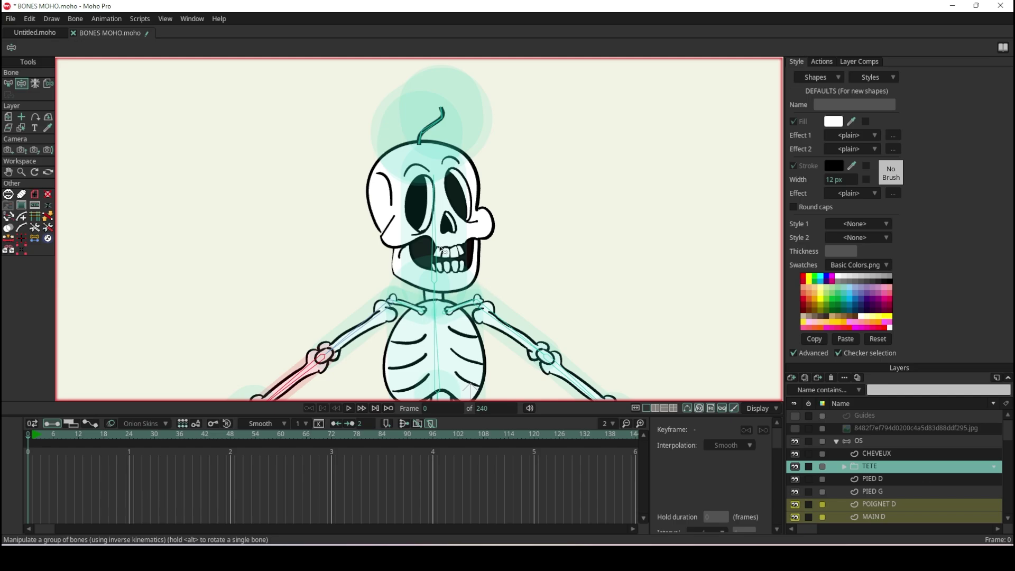
pyautogui.scroll(3, 457, 260)
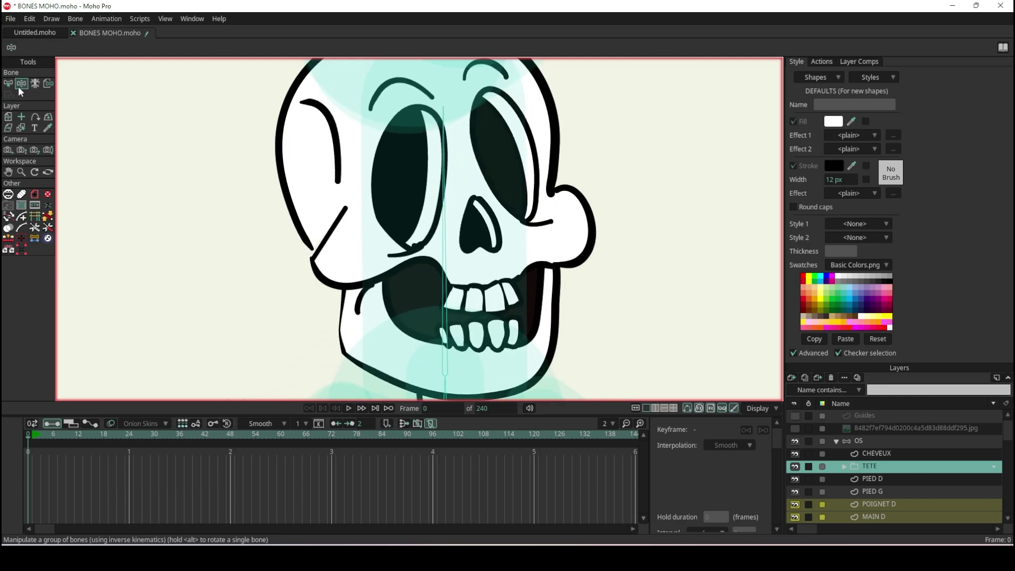
# Select head bone B5 with the TETE group active and turn on Bind Layer mode
pyautogui.click(8, 83)
pyautogui.click(447, 225)
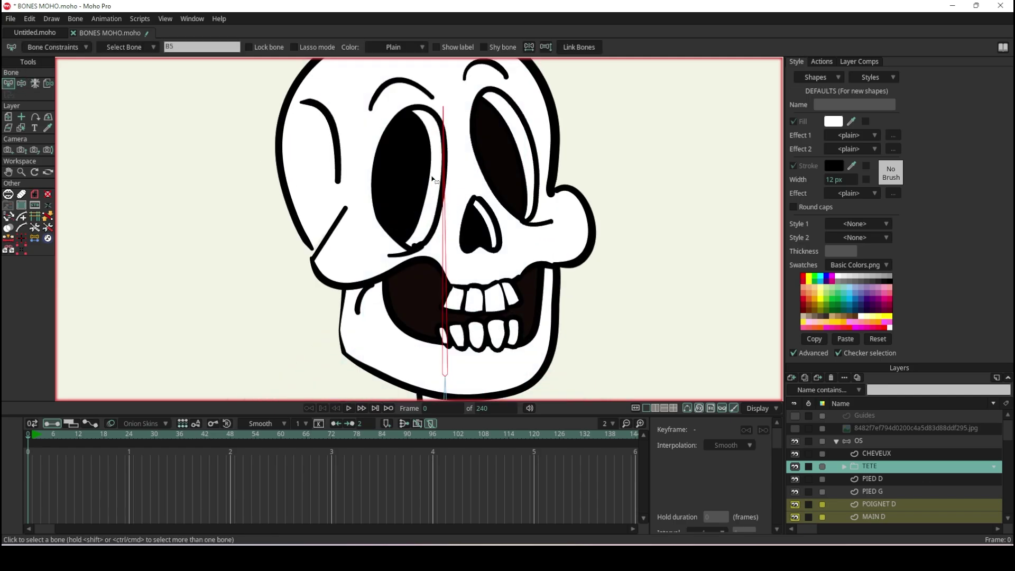
pyautogui.scroll(-1, 433, 179)
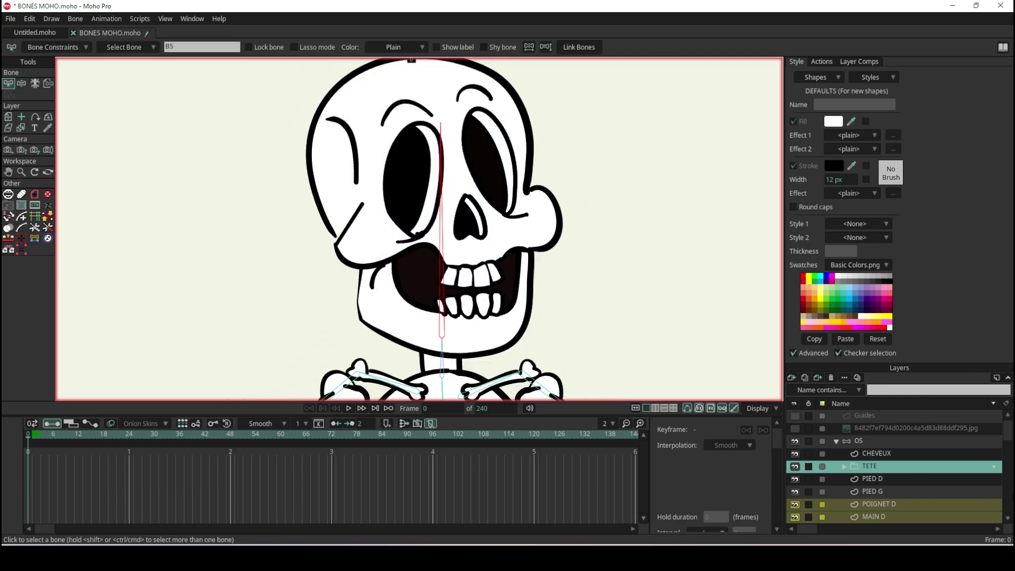
pyautogui.click(844, 466)
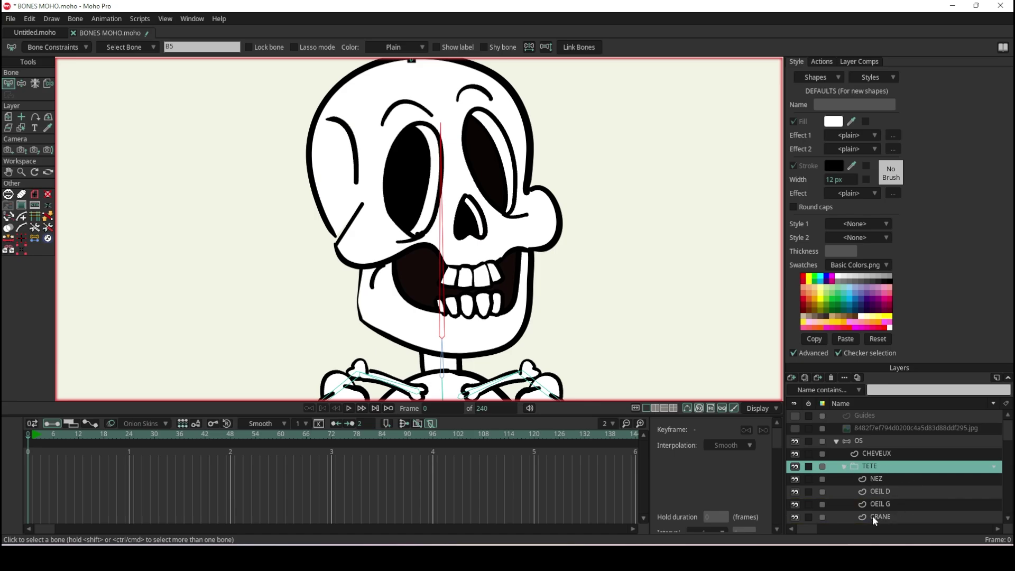
pyautogui.click(844, 466)
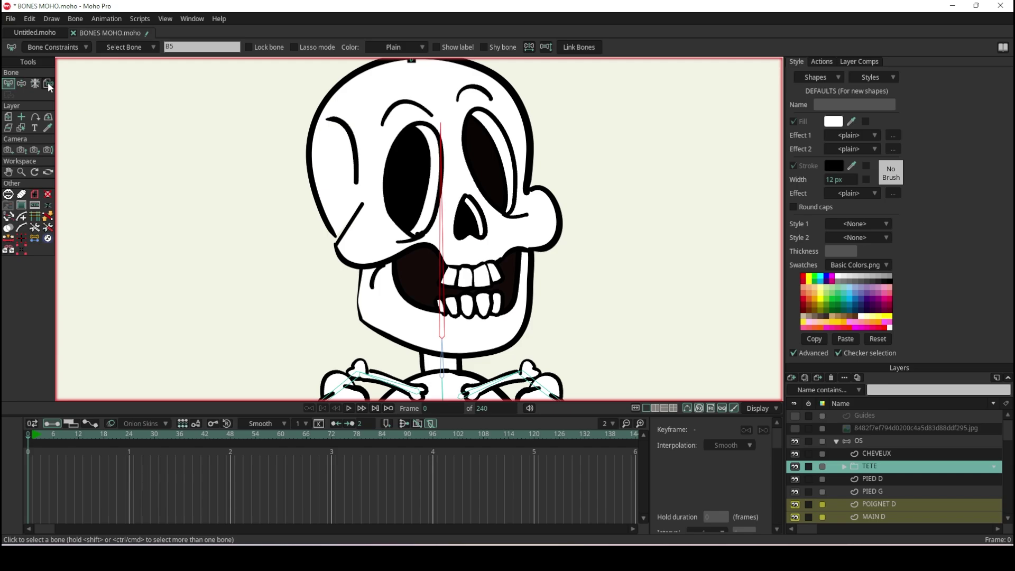
pyautogui.click(48, 85)
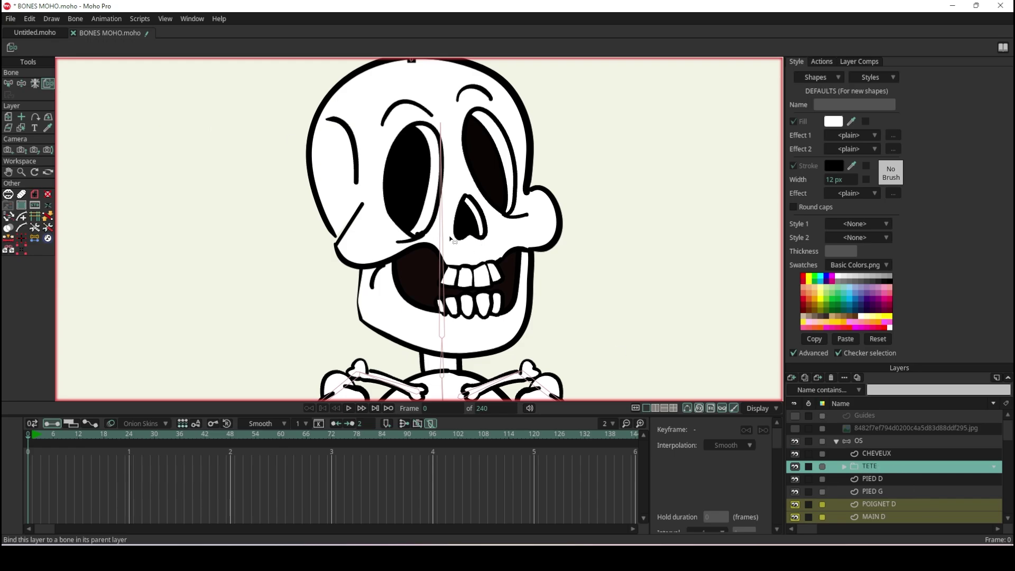
# Bind the TETE head group to the vertical head bone
pyautogui.click(442, 228)
pyautogui.scroll(-5, 500, 246)
pyautogui.scroll(3, 525, 233)
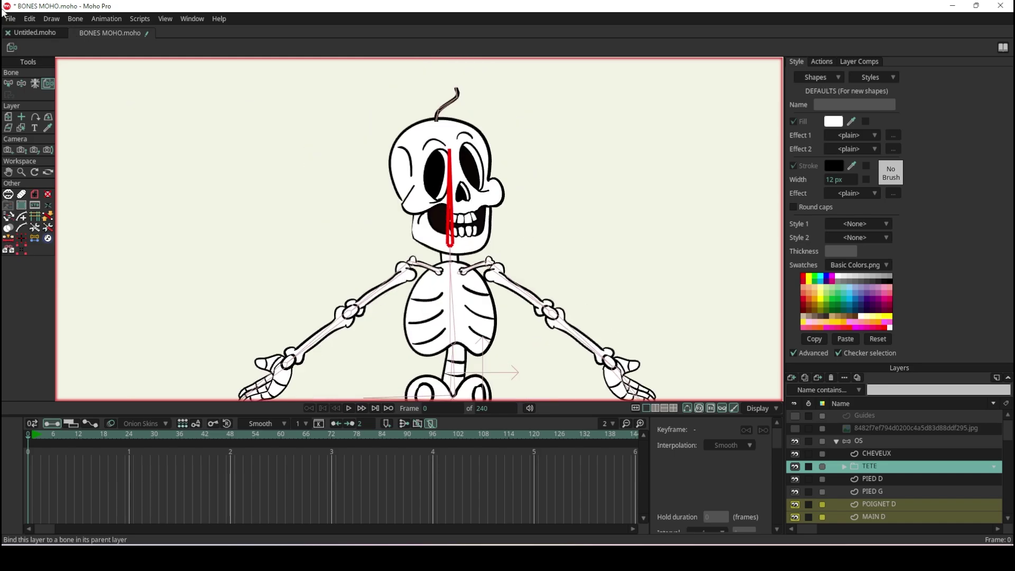
# Rotate the head bone to confirm the skull follows, then reset to frame 0
pyautogui.click(21, 84)
pyautogui.scroll(3, 454, 192)
pyautogui.moveTo(433, 179)
pyautogui.mouseDown()
pyautogui.moveTo(455, 186)
pyautogui.moveTo(433, 157)
pyautogui.moveTo(324, 184)
pyautogui.moveTo(431, 186)
pyautogui.mouseUp()
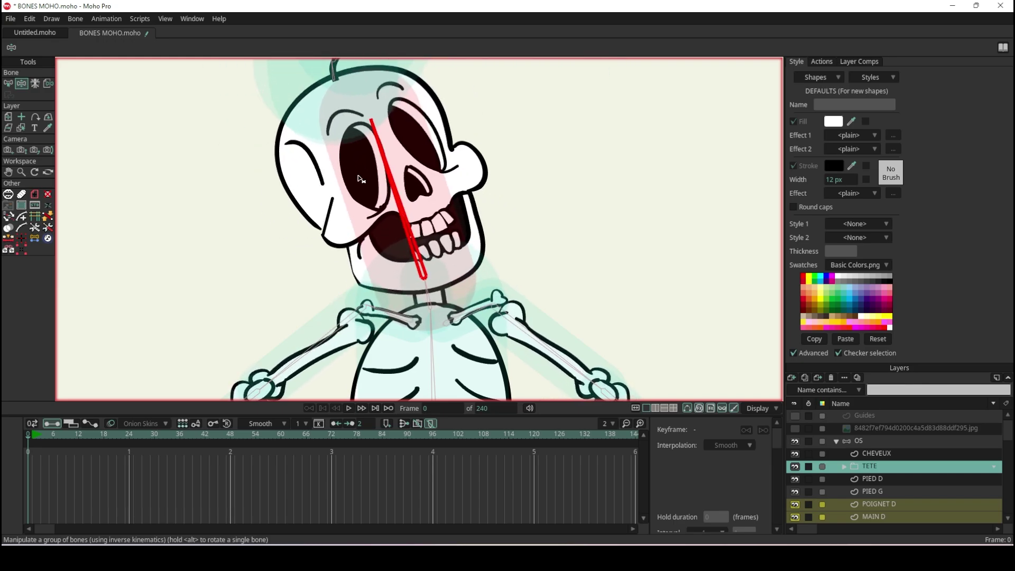
pyautogui.scroll(-5, 508, 208)
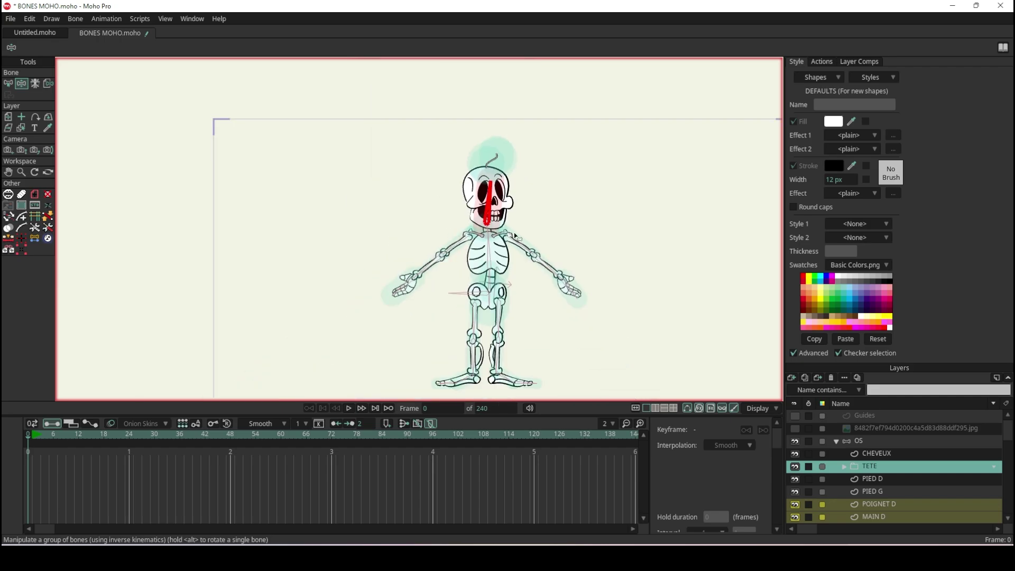
pyautogui.scroll(2, 512, 217)
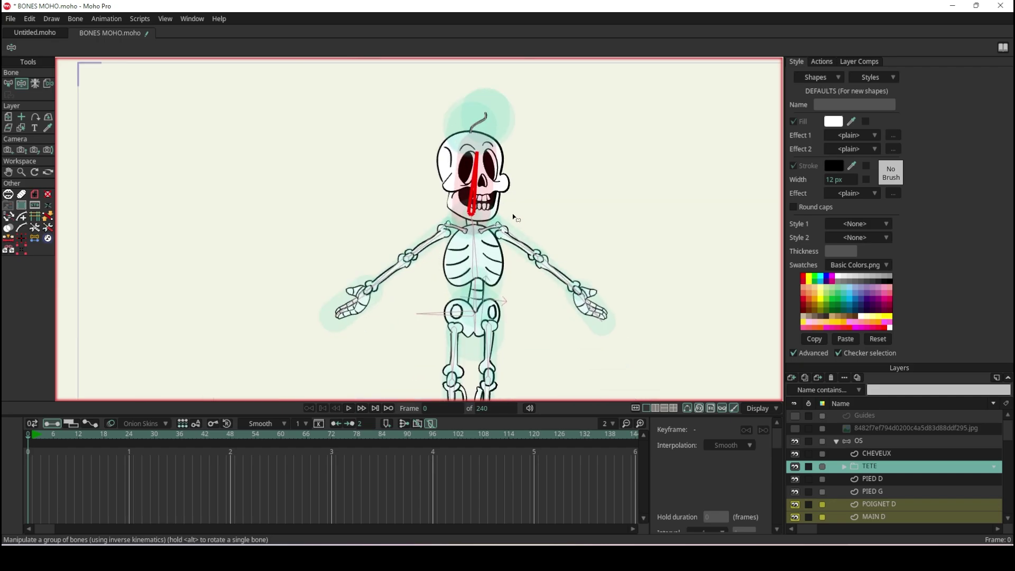
pyautogui.click(32, 439)
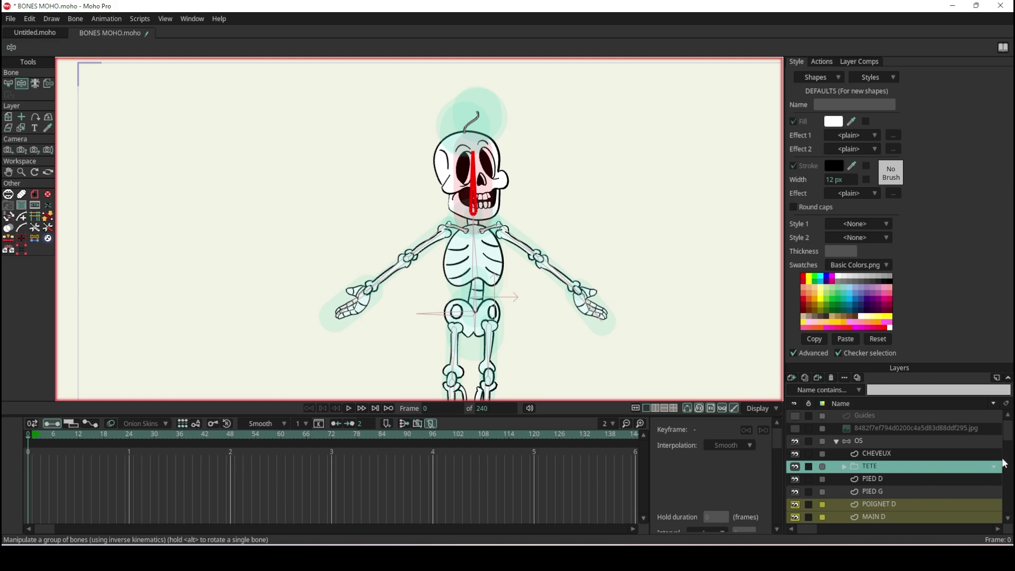
pyautogui.moveTo(1009, 437); pyautogui.dragTo(1008, 509)
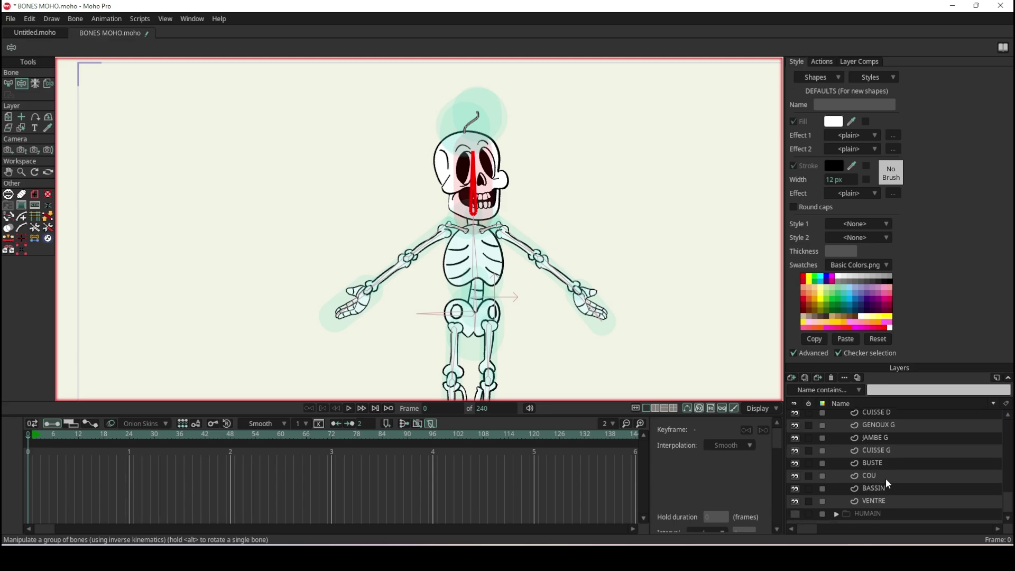
# Make the COU layer active and bind it to the neck bone
pyautogui.click(887, 477)
pyautogui.scroll(5, 419, 261)
pyautogui.scroll(5, 419, 261)
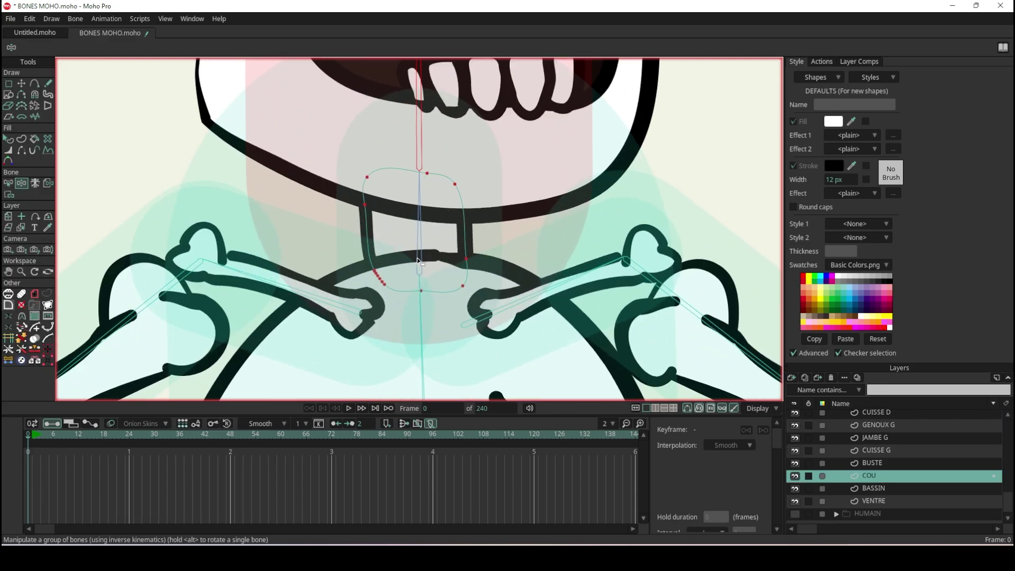
pyautogui.scroll(2, 413, 249)
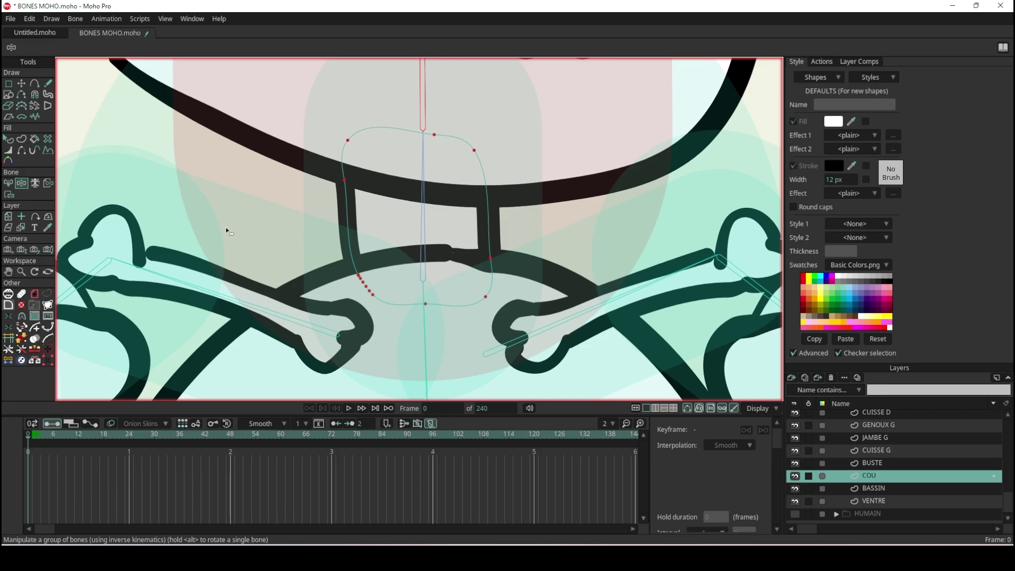
pyautogui.click(48, 184)
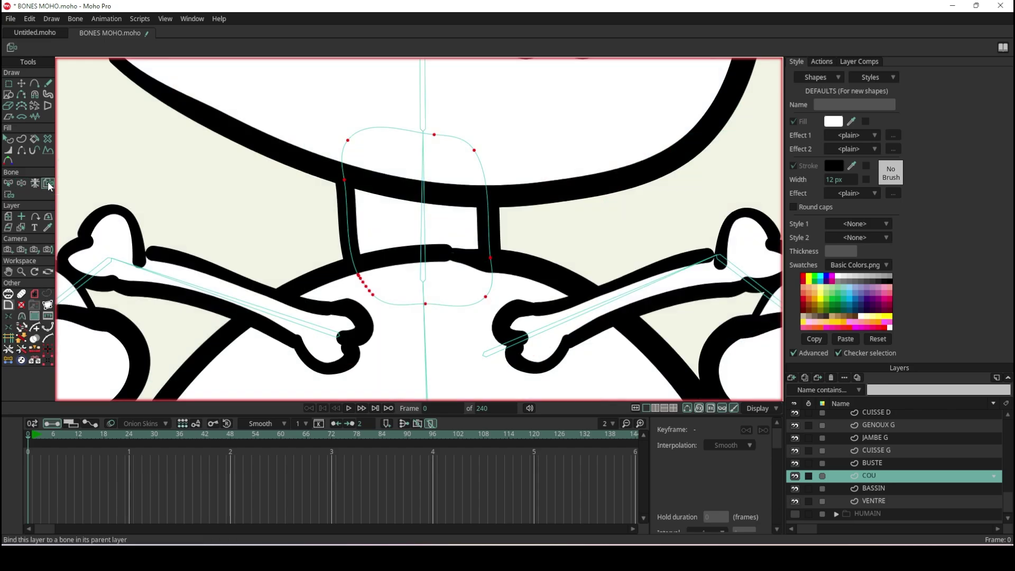
pyautogui.click(424, 203)
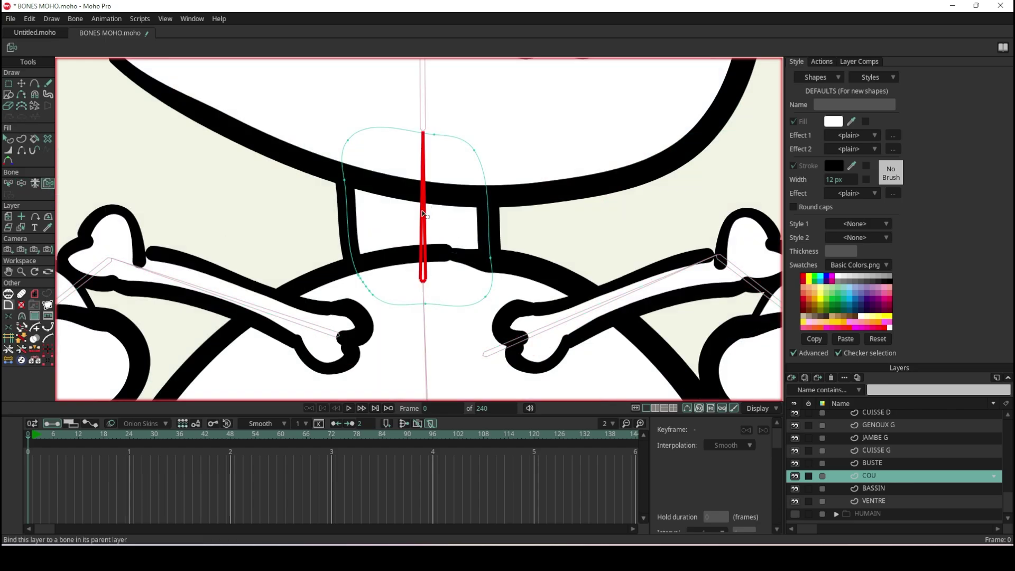
pyautogui.hotkey('ctrl', 'r')
# Bend the neck bone twice to check the head tilts, then reset to frame 0
pyautogui.click(21, 183)
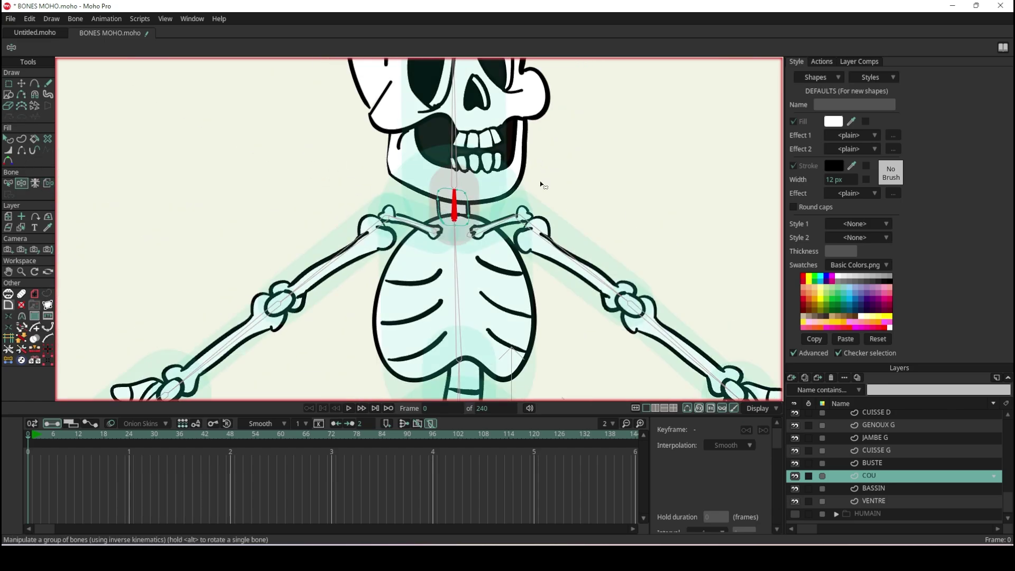
pyautogui.scroll(2, 454, 204)
pyautogui.moveTo(453, 204)
pyautogui.mouseDown()
pyautogui.moveTo(440, 206)
pyautogui.moveTo(460, 197)
pyautogui.mouseUp()
pyautogui.scroll(1, 454, 206)
pyautogui.scroll(1, 459, 200)
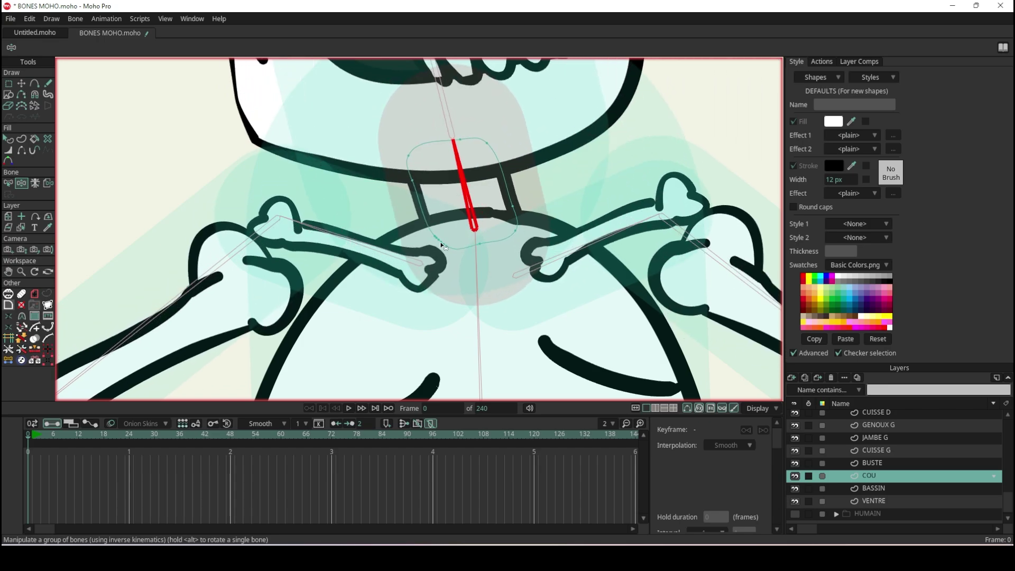
pyautogui.moveTo(442, 245); pyautogui.dragTo(465, 233)
pyautogui.click(27, 443)
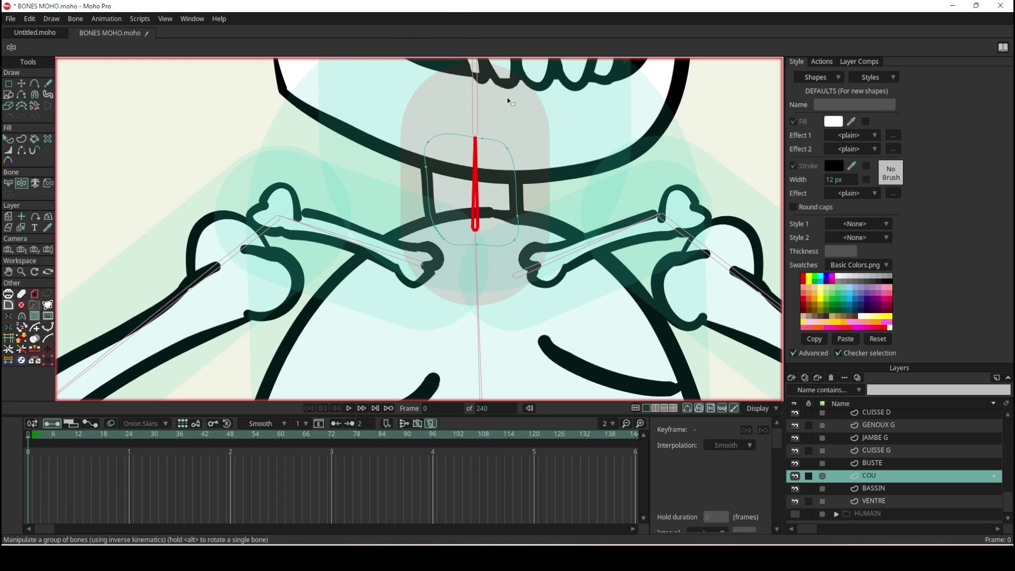
pyautogui.press('r')
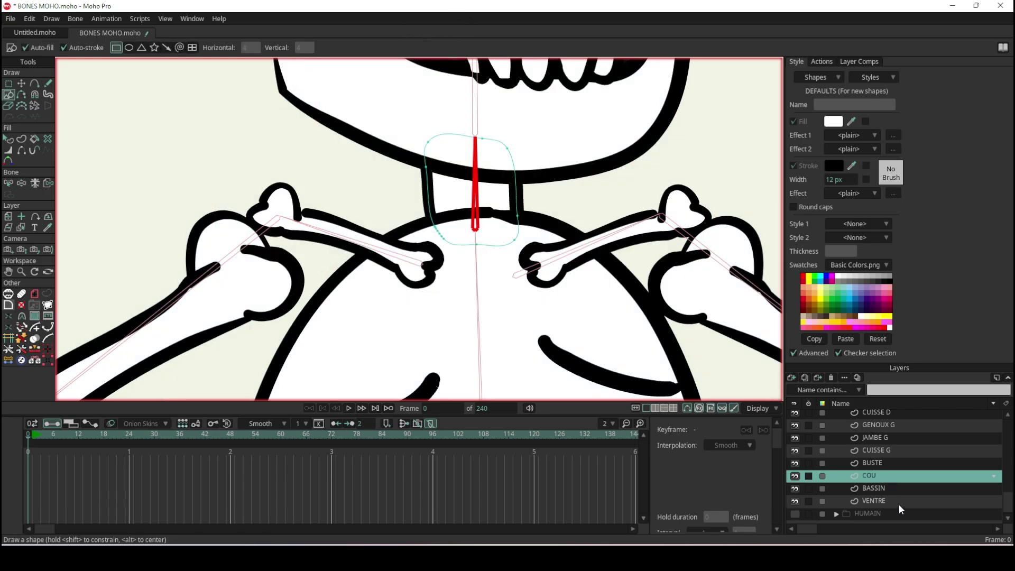
# Make the OS layer active and set the neck bone's strength to 0
pyautogui.scroll(5, 878, 447)
pyautogui.scroll(5, 878, 447)
pyautogui.scroll(2, 878, 446)
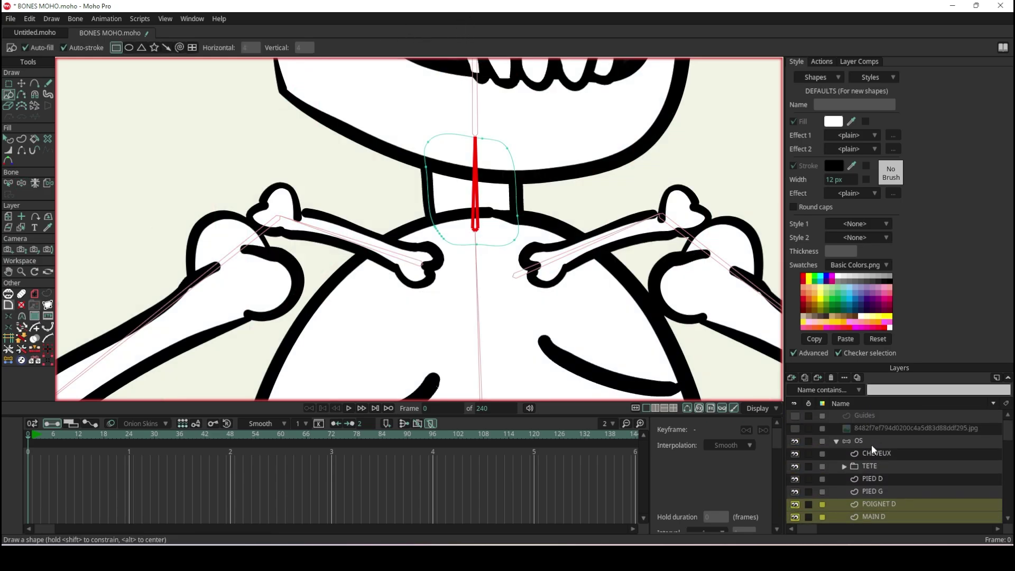
pyautogui.click(861, 441)
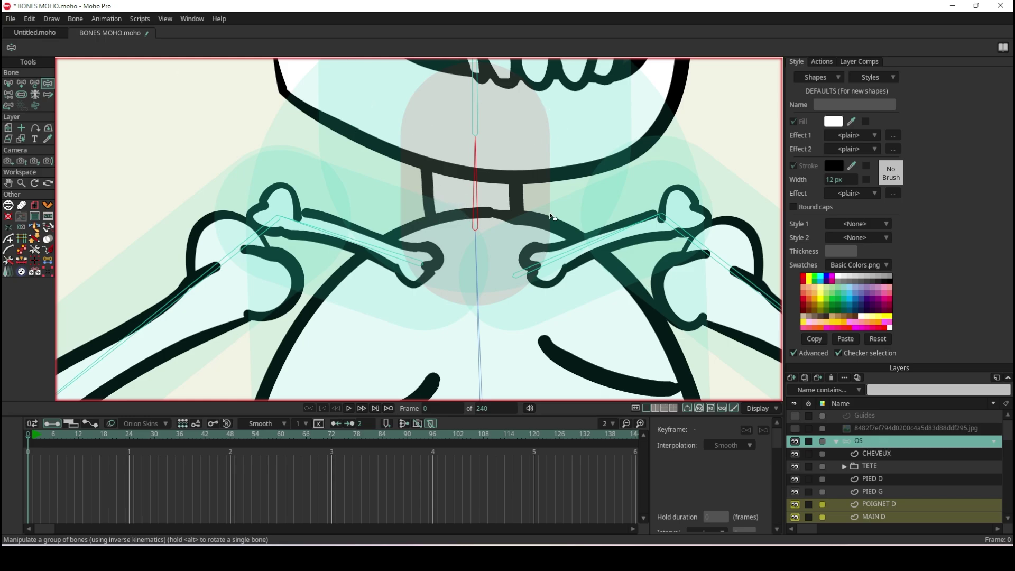
pyautogui.click(21, 95)
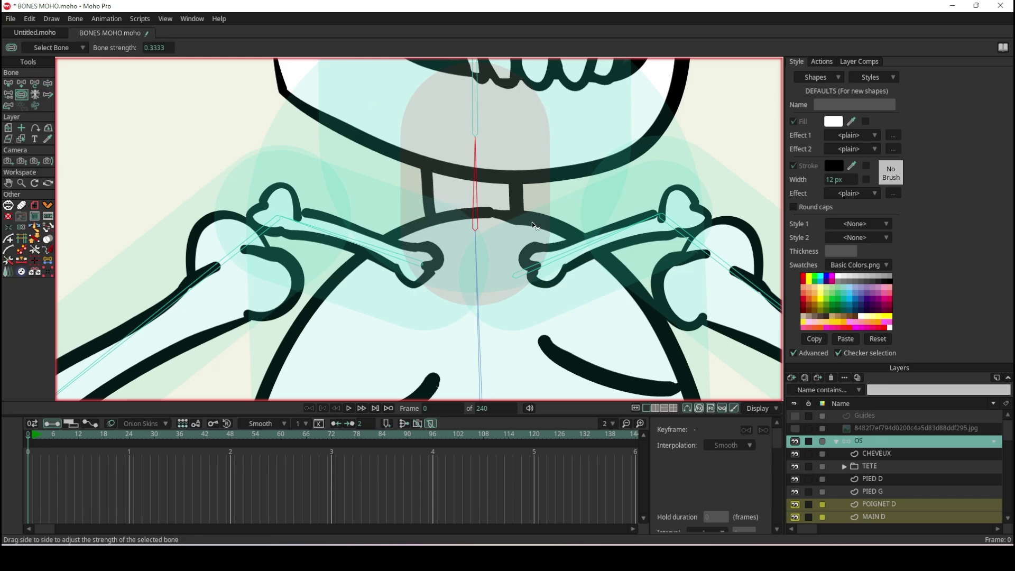
pyautogui.moveTo(400, 203); pyautogui.dragTo(370, 203)
# Select the head bone to inspect its influence zone
pyautogui.scroll(-2, 529, 212)
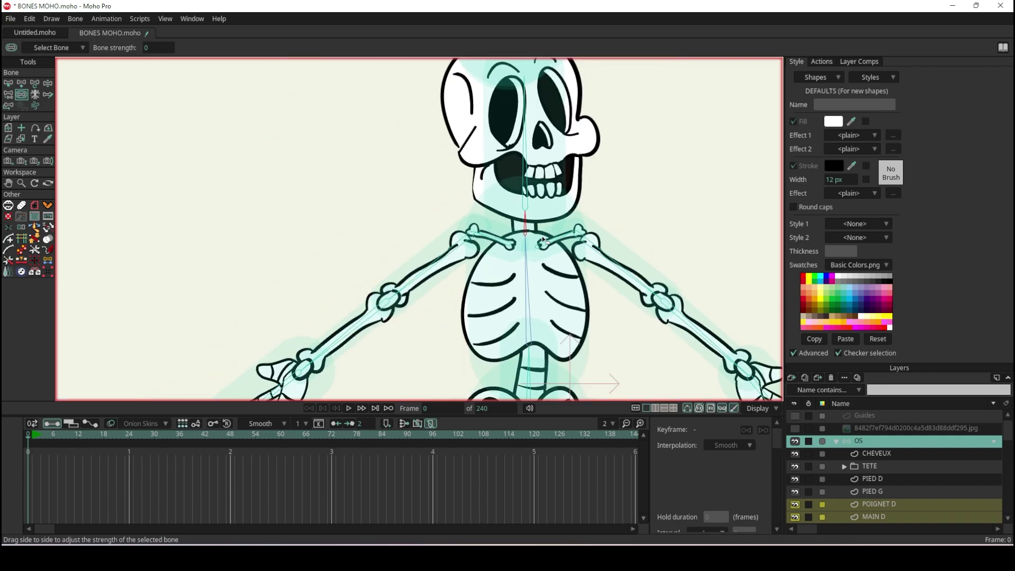
pyautogui.scroll(2, 550, 214)
pyautogui.scroll(1, 550, 215)
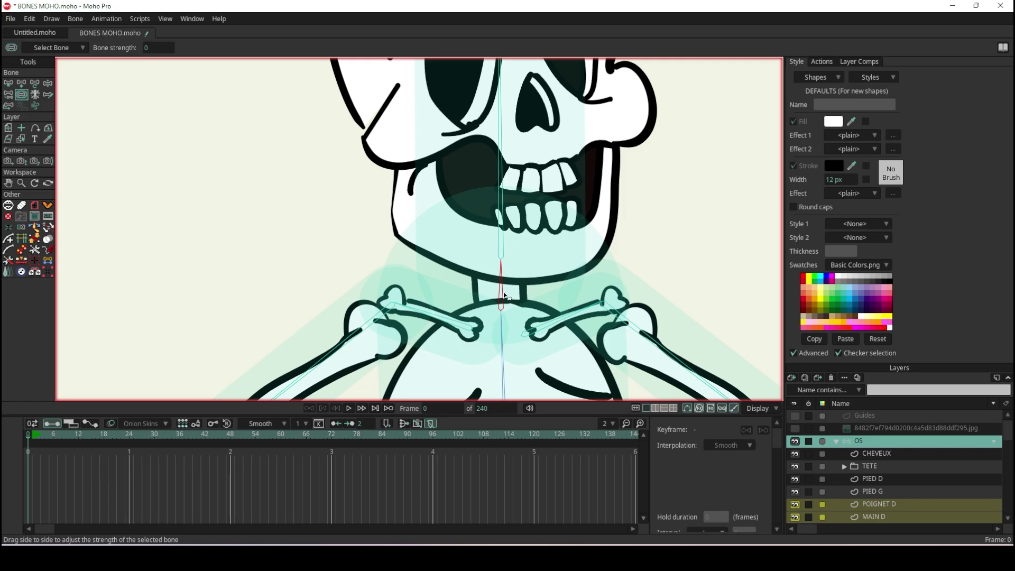
pyautogui.scroll(-2, 500, 299)
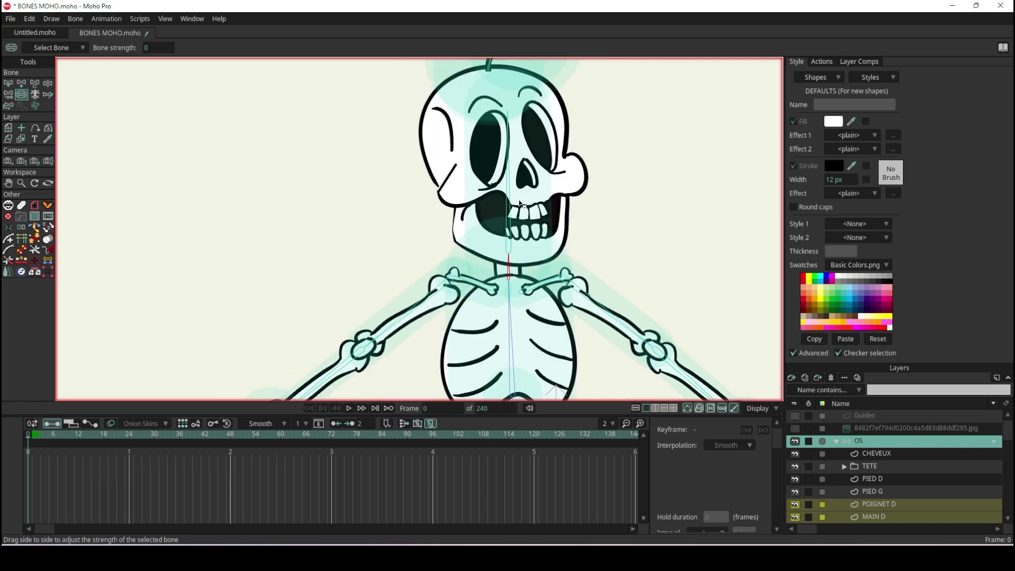
pyautogui.scroll(1, 521, 212)
pyautogui.click(504, 158)
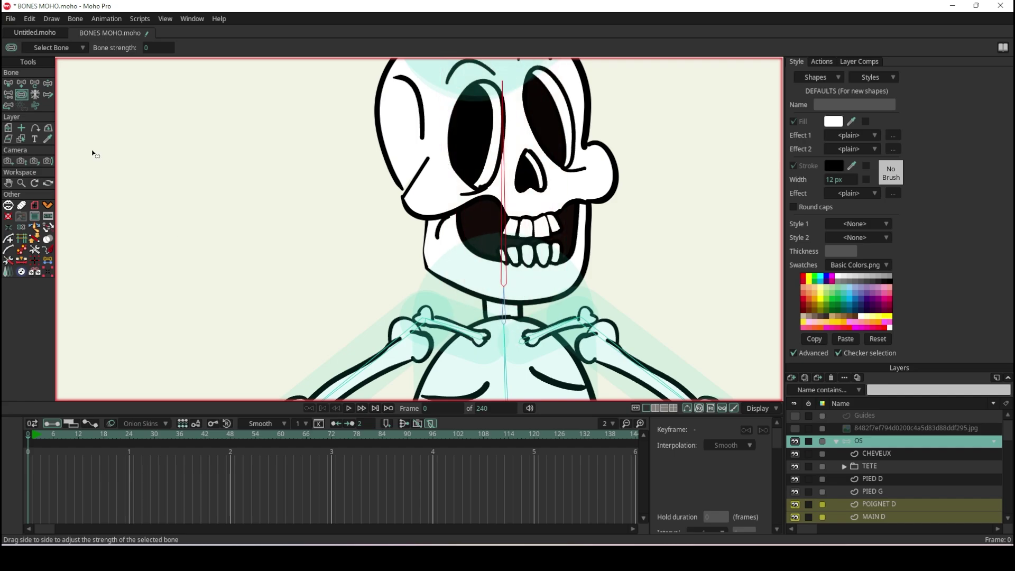
pyautogui.click(47, 83)
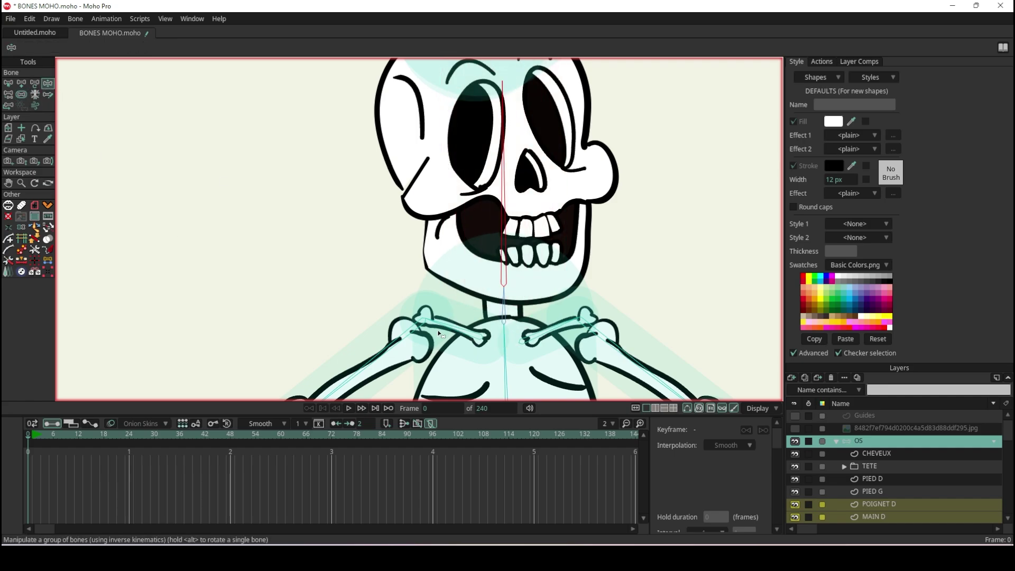
# Tilt the skull and swing the neck bone to test the head's bending
pyautogui.moveTo(504, 211)
pyautogui.mouseDown()
pyautogui.moveTo(487, 213)
pyautogui.moveTo(509, 144)
pyautogui.moveTo(500, 148)
pyautogui.mouseUp()
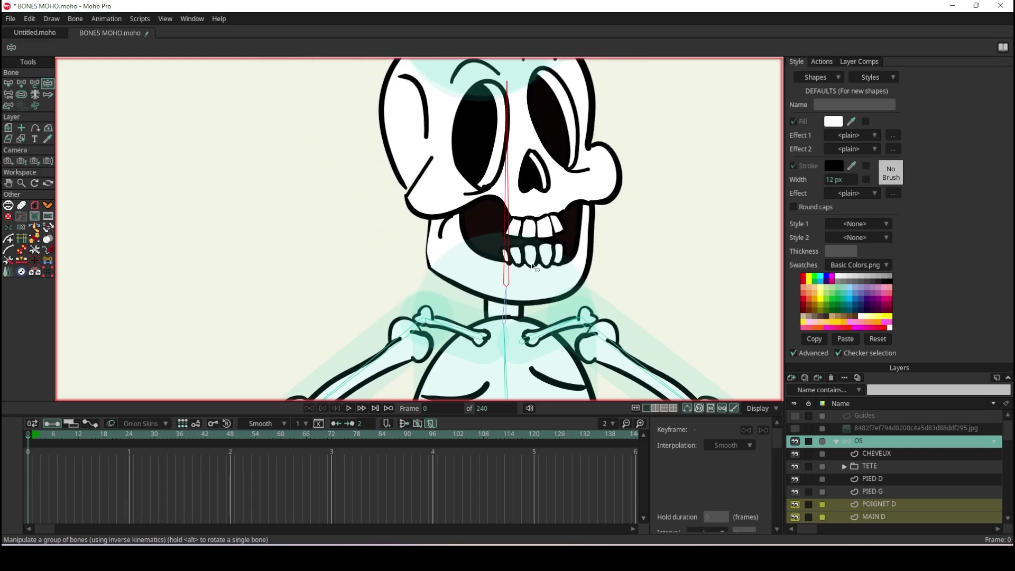
pyautogui.scroll(-3, 529, 212)
pyautogui.scroll(5, 561, 243)
pyautogui.moveTo(511, 222)
pyautogui.mouseDown()
pyautogui.moveTo(516, 210)
pyautogui.moveTo(515, 227)
pyautogui.mouseUp()
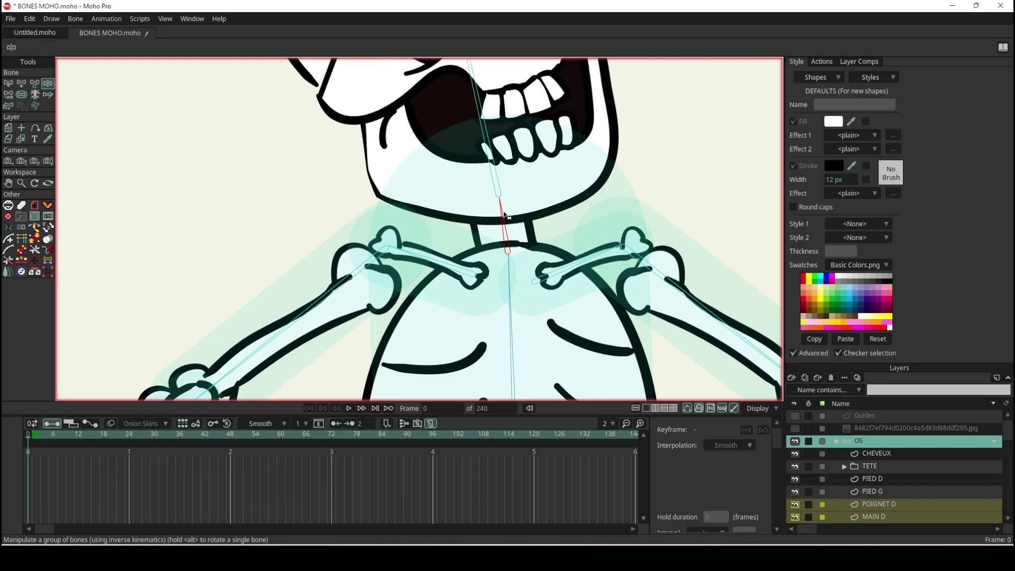
pyautogui.scroll(-1, 515, 227)
pyautogui.scroll(-1, 515, 222)
pyautogui.scroll(-2, 513, 211)
pyautogui.scroll(4, 510, 157)
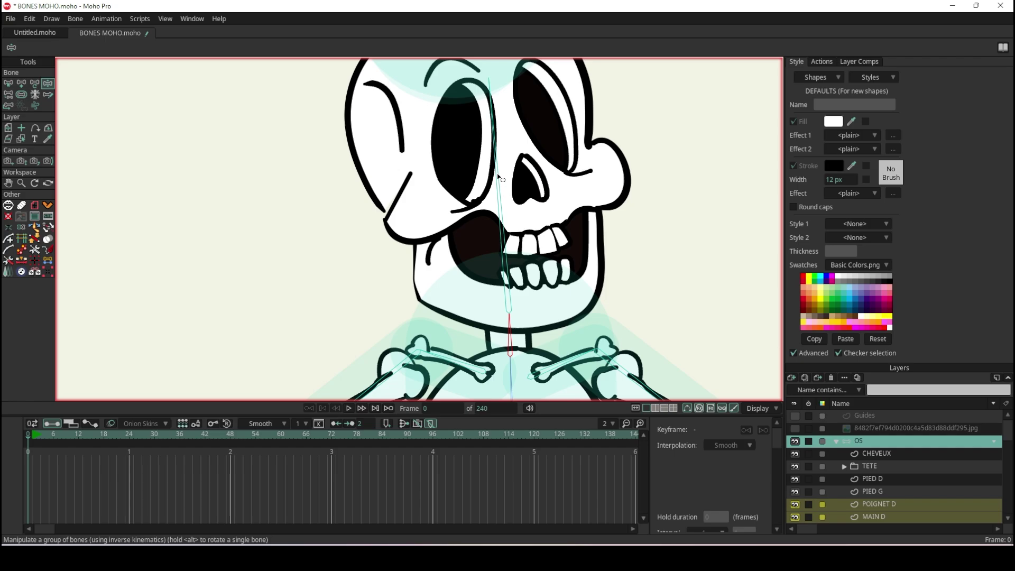
pyautogui.moveTo(500, 178); pyautogui.dragTo(445, 234)
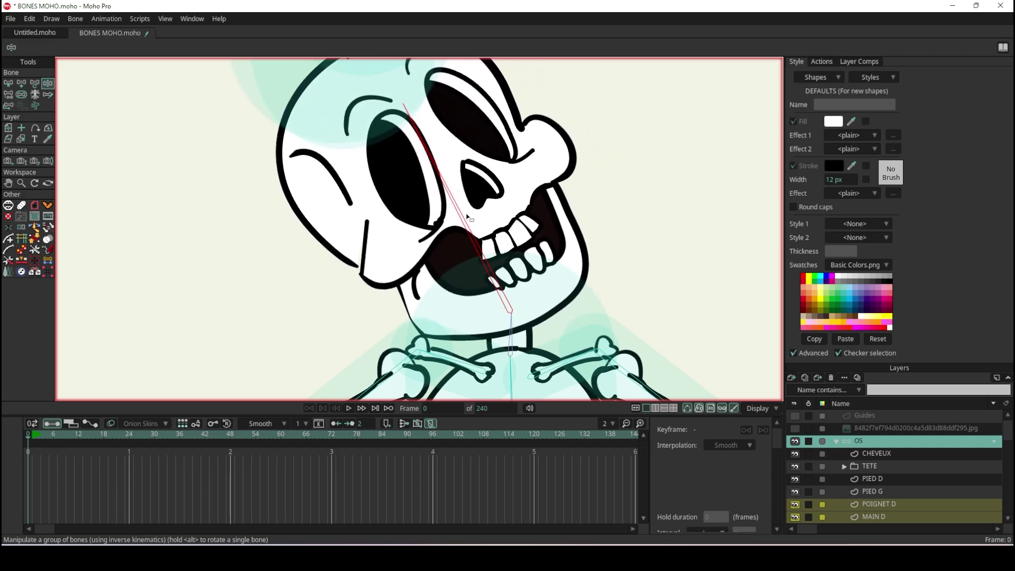
# Bend the spine to test the body pose, then reset to the rest pose
pyautogui.scroll(-1, 467, 217)
pyautogui.scroll(-1, 476, 222)
pyautogui.scroll(-2, 501, 234)
pyautogui.scroll(1, 508, 254)
pyautogui.scroll(1, 529, 282)
pyautogui.scroll(2, 530, 285)
pyautogui.scroll(-3, 529, 283)
pyautogui.scroll(3, 532, 284)
pyautogui.moveTo(530, 283); pyautogui.dragTo(523, 283)
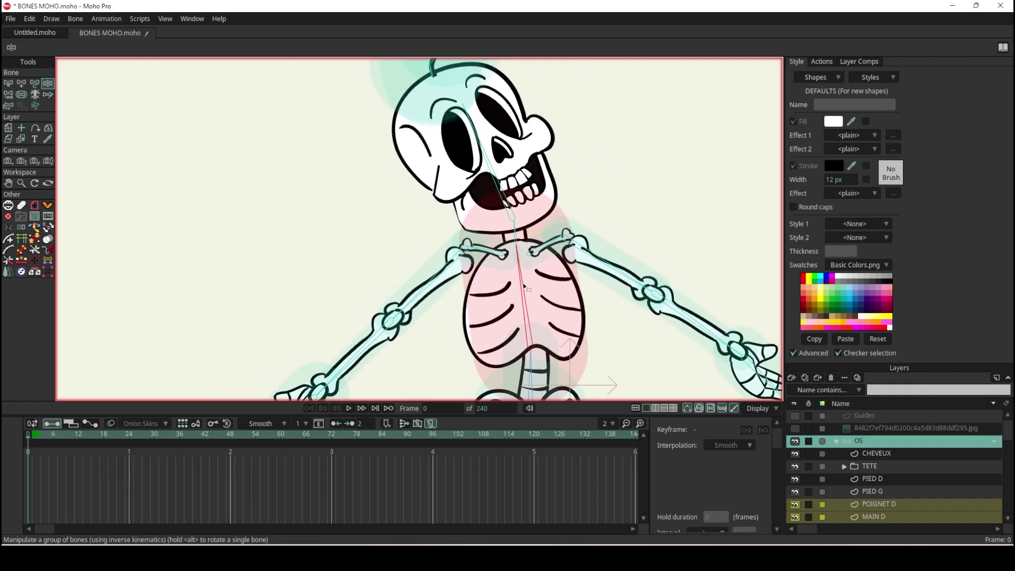
pyautogui.scroll(1, 528, 288)
pyautogui.scroll(2, 524, 291)
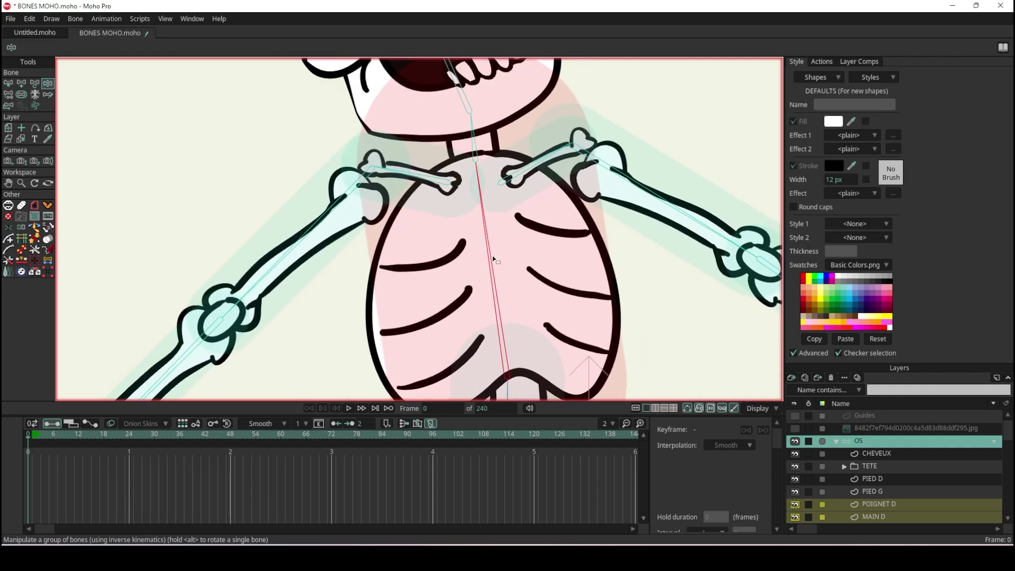
pyautogui.click(25, 434)
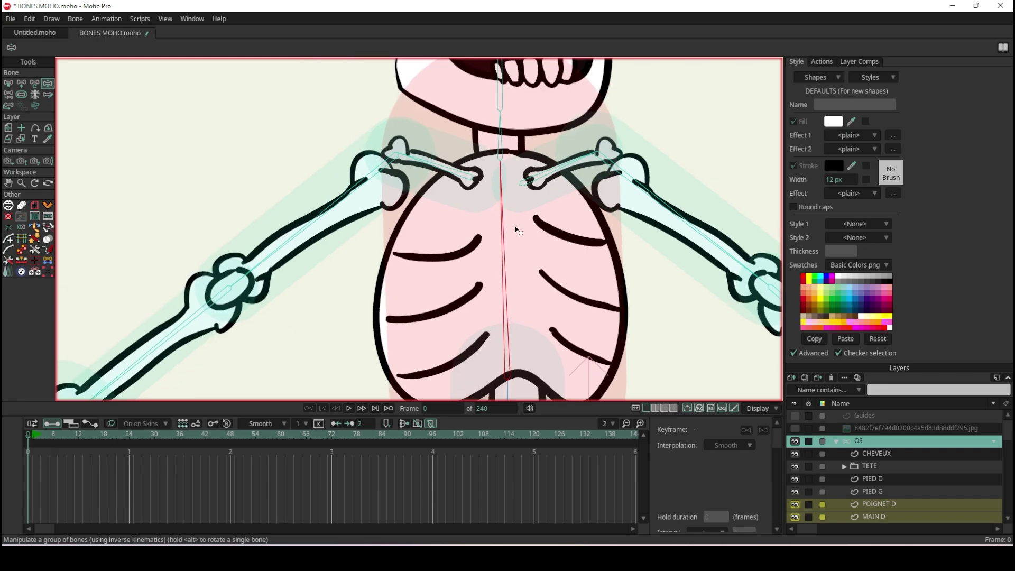
# Set the spine bone's strength to 0 and test-bend the skeleton
pyautogui.press('s')
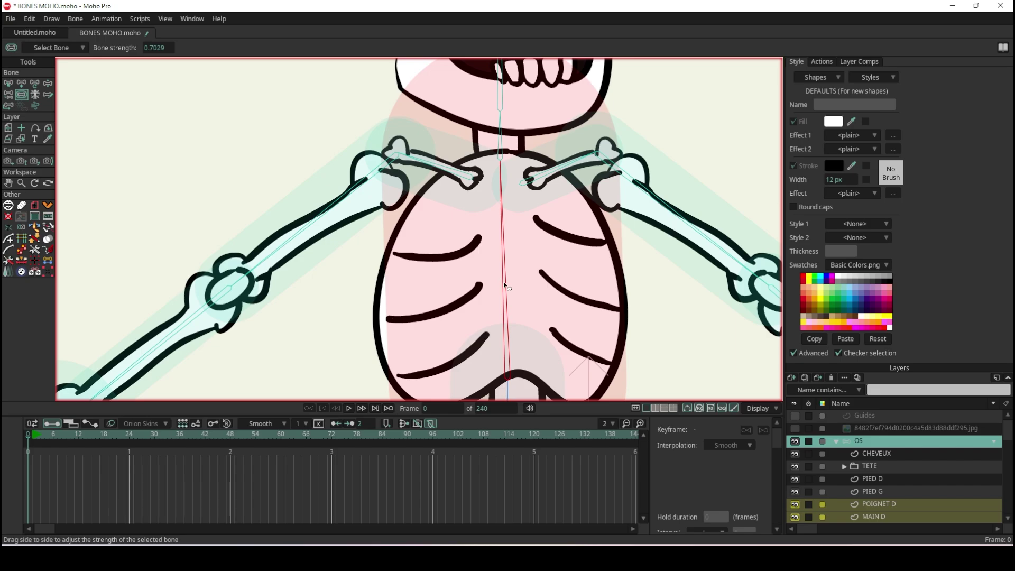
pyautogui.moveTo(504, 285); pyautogui.dragTo(408, 296)
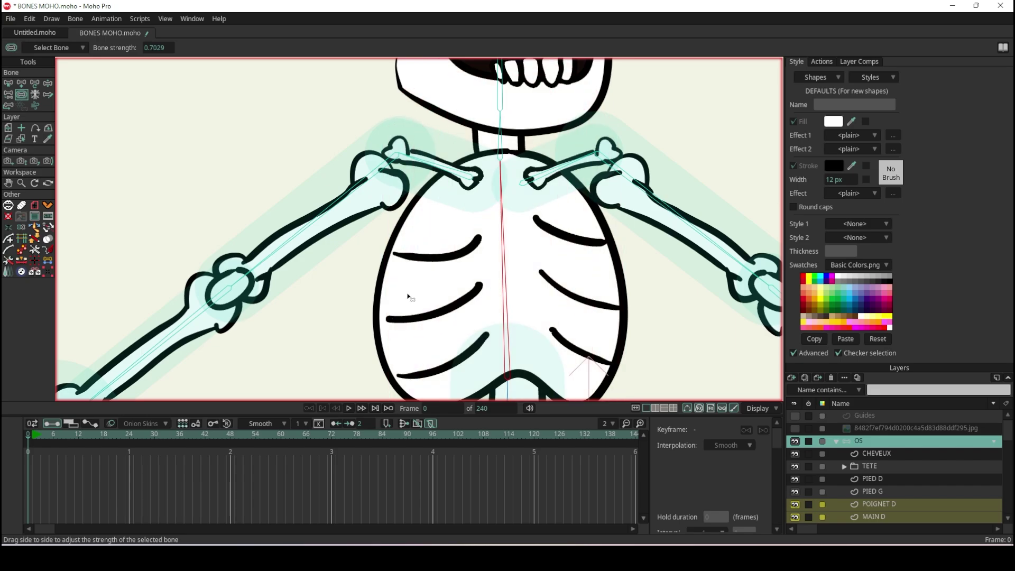
pyautogui.click(48, 83)
pyautogui.moveTo(506, 269)
pyautogui.mouseDown()
pyautogui.moveTo(426, 277)
pyautogui.moveTo(411, 241)
pyautogui.moveTo(497, 206)
pyautogui.mouseUp()
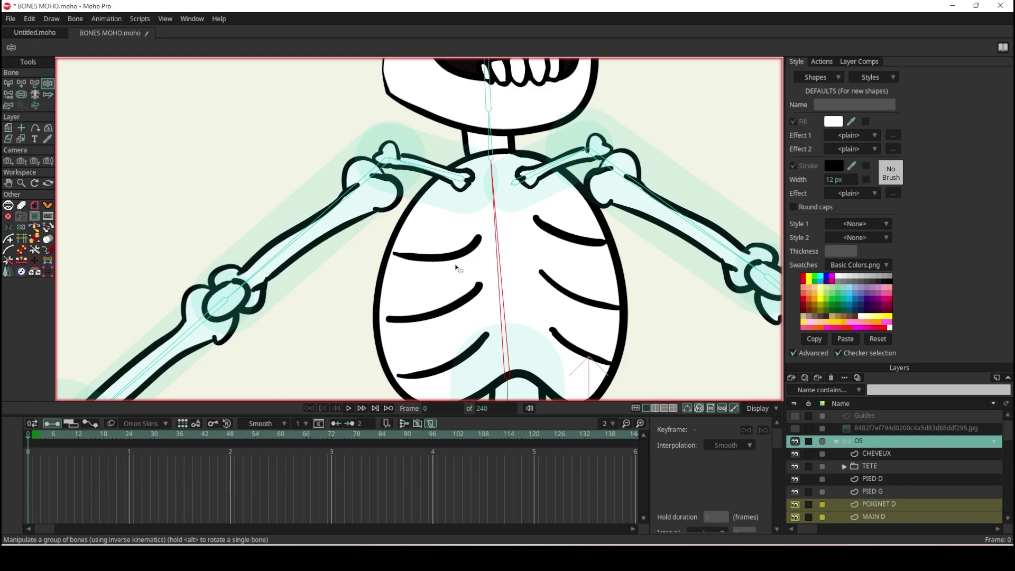
# Restore the spine bone's strength to about 0.71
pyautogui.press('s')
pyautogui.moveTo(501, 272); pyautogui.dragTo(555, 280)
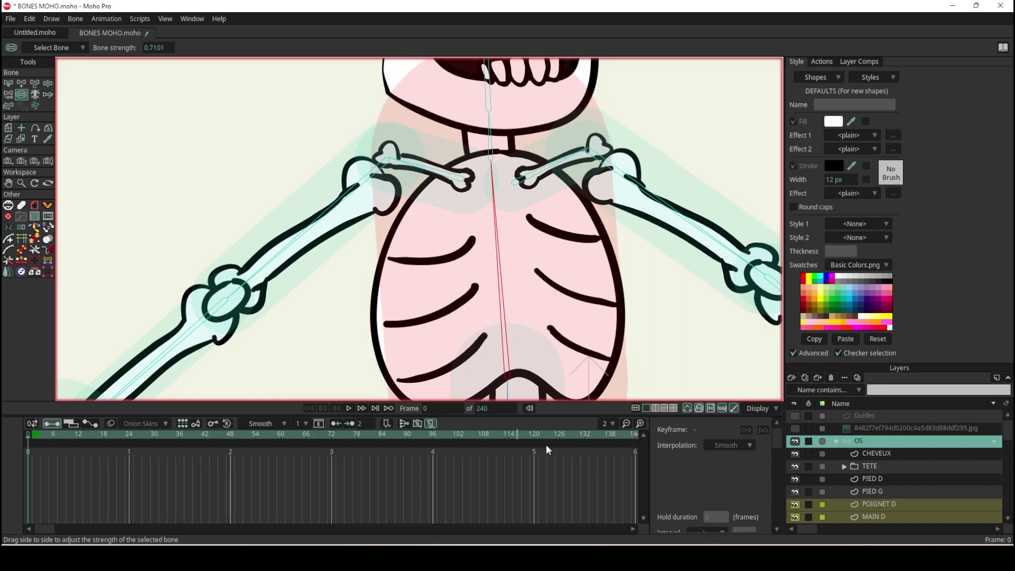
pyautogui.scroll(-3, 553, 295)
pyautogui.scroll(2, 552, 294)
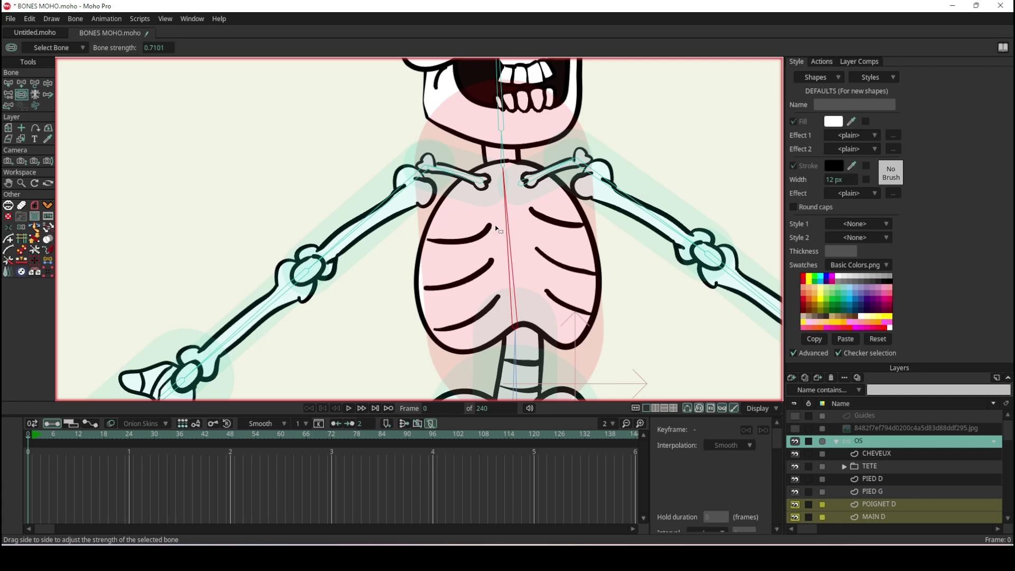
pyautogui.scroll(-3, 497, 228)
pyautogui.scroll(2, 506, 181)
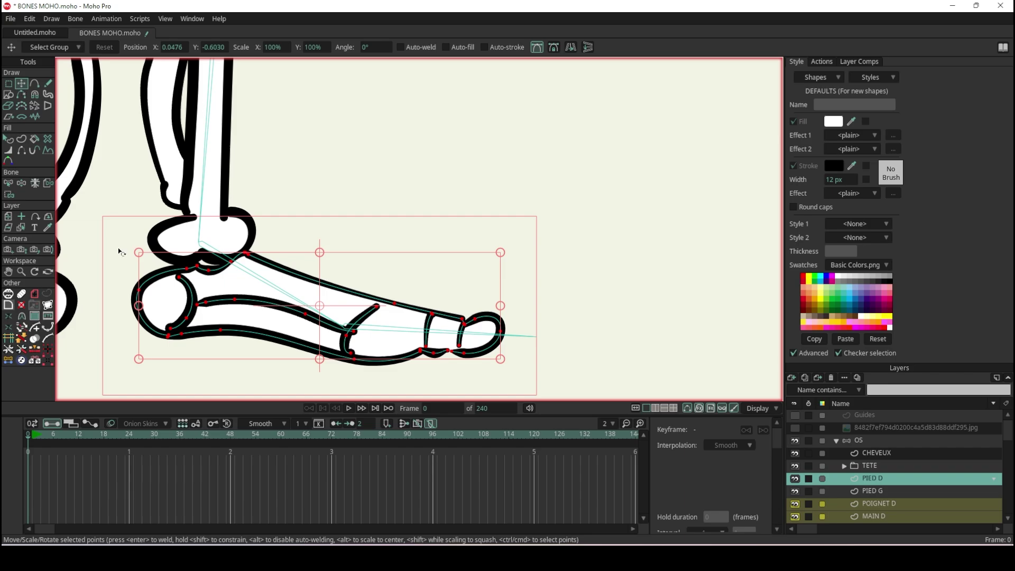
# Bind the PIED D toe points to the toe bone
pyautogui.click(10, 196)
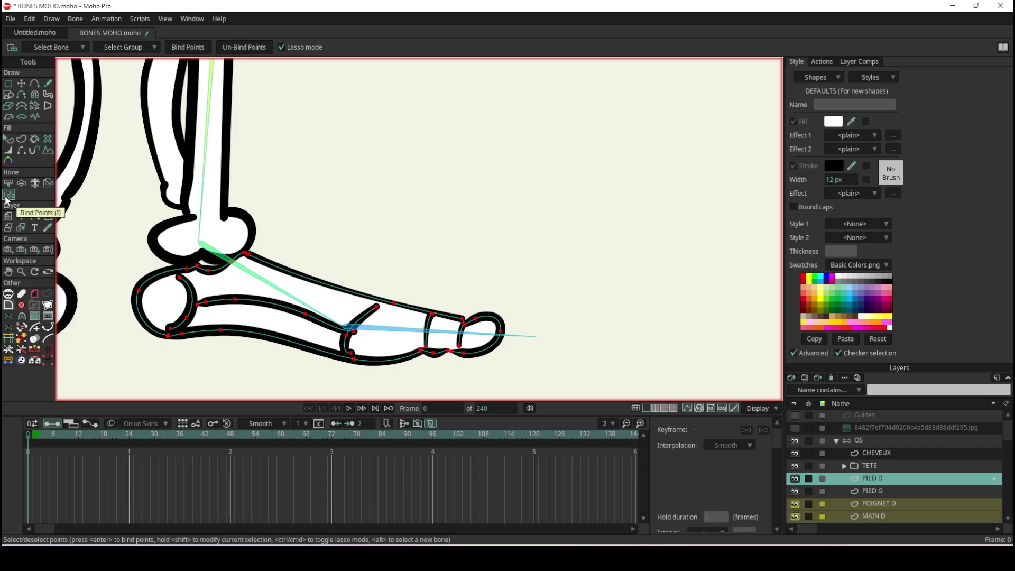
pyautogui.click(415, 333)
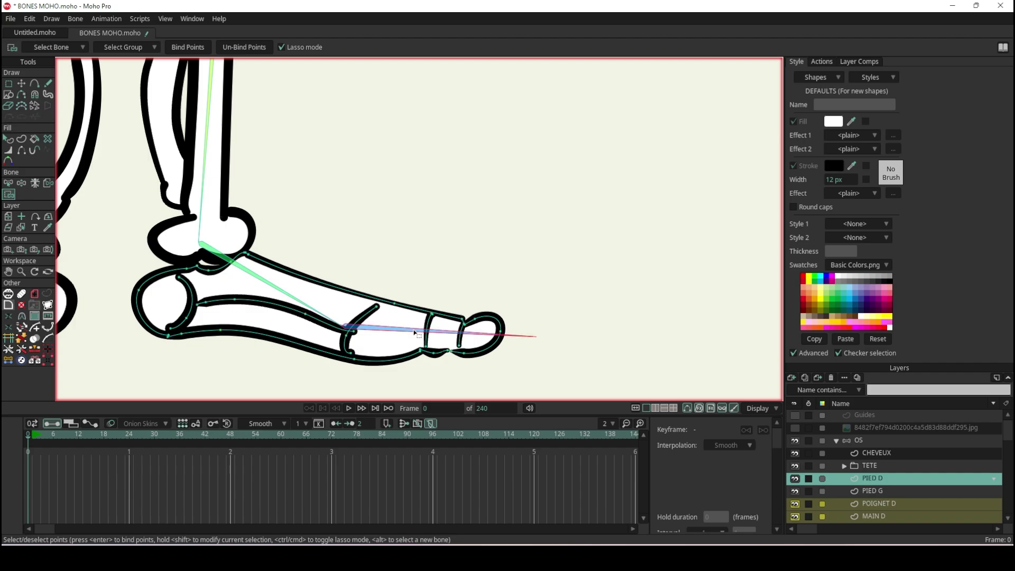
pyautogui.scroll(2, 470, 378)
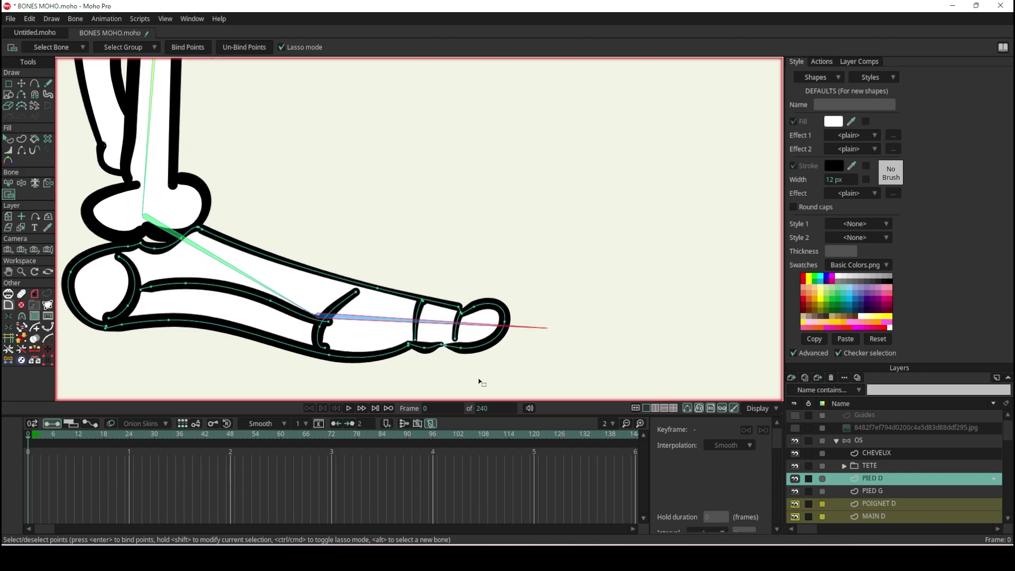
pyautogui.scroll(2, 465, 381)
pyautogui.moveTo(340, 218); pyautogui.dragTo(253, 374)
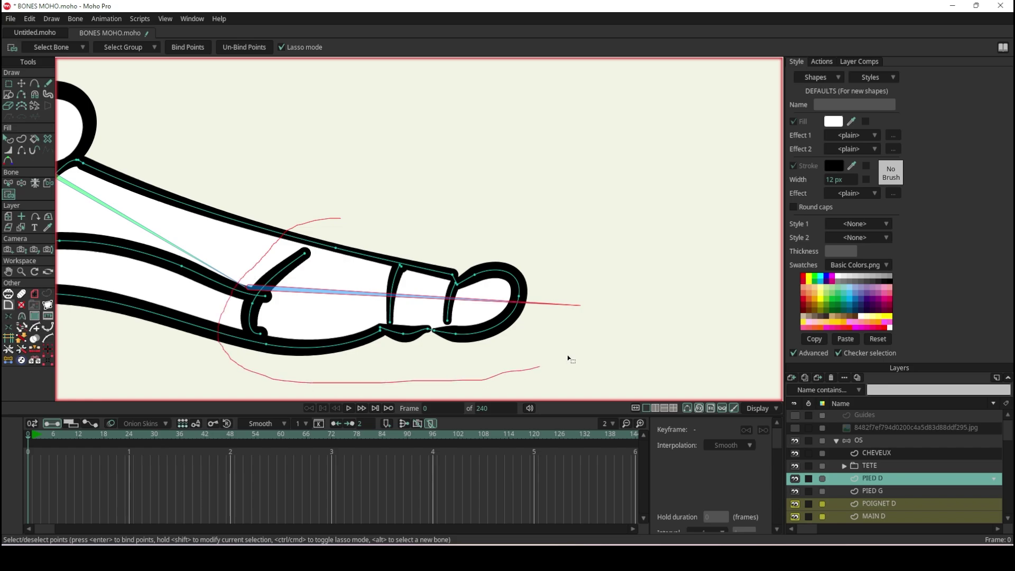
pyautogui.moveTo(253, 373); pyautogui.dragTo(343, 209)
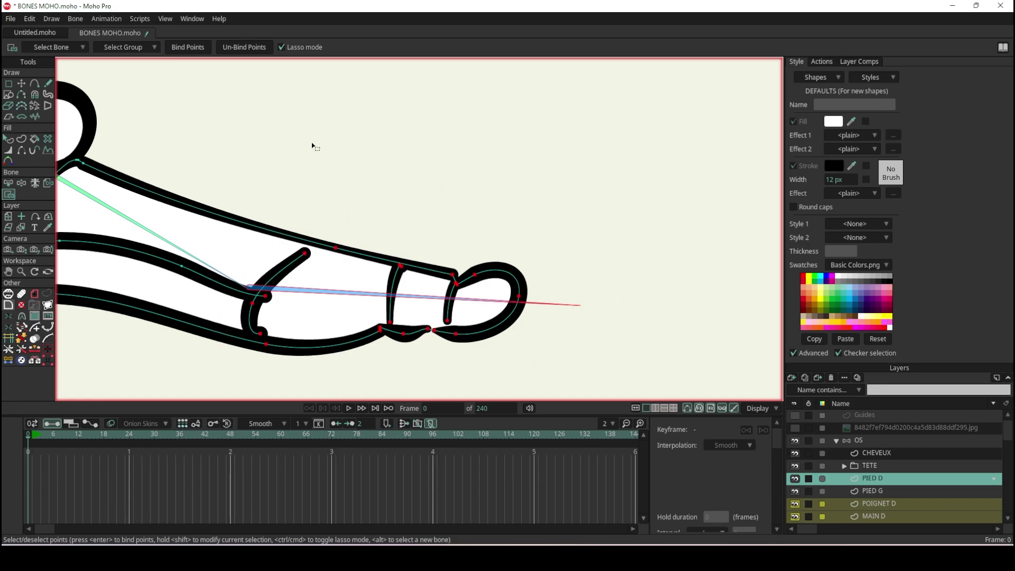
pyautogui.click(187, 47)
# Bind the PIED D heel and rear foot points to the upper foot bone
pyautogui.scroll(-3, 205, 196)
pyautogui.scroll(3, 417, 252)
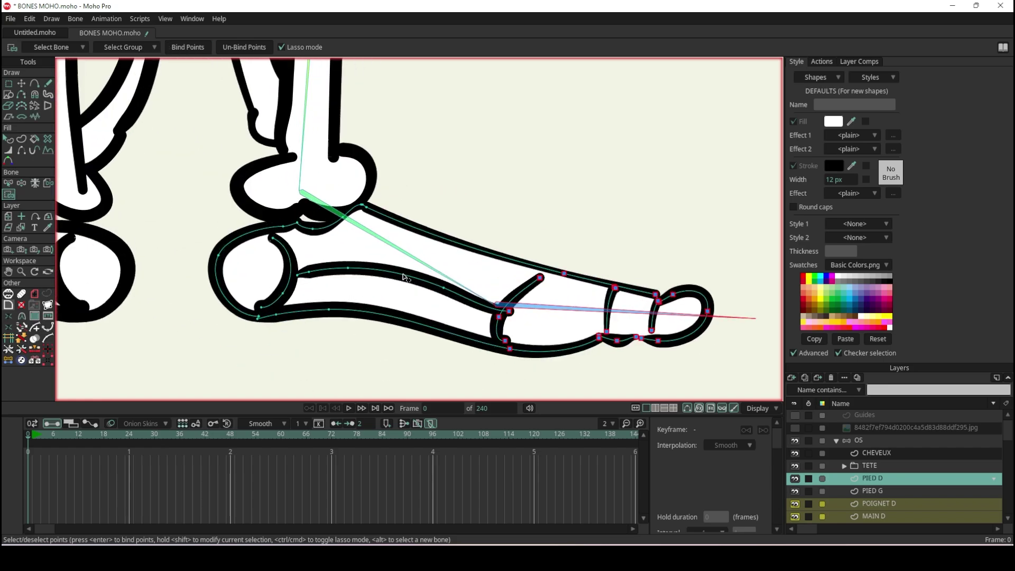
pyautogui.scroll(2, 418, 252)
pyautogui.keyDown('alt'); pyautogui.click(413, 250); pyautogui.keyUp('alt')
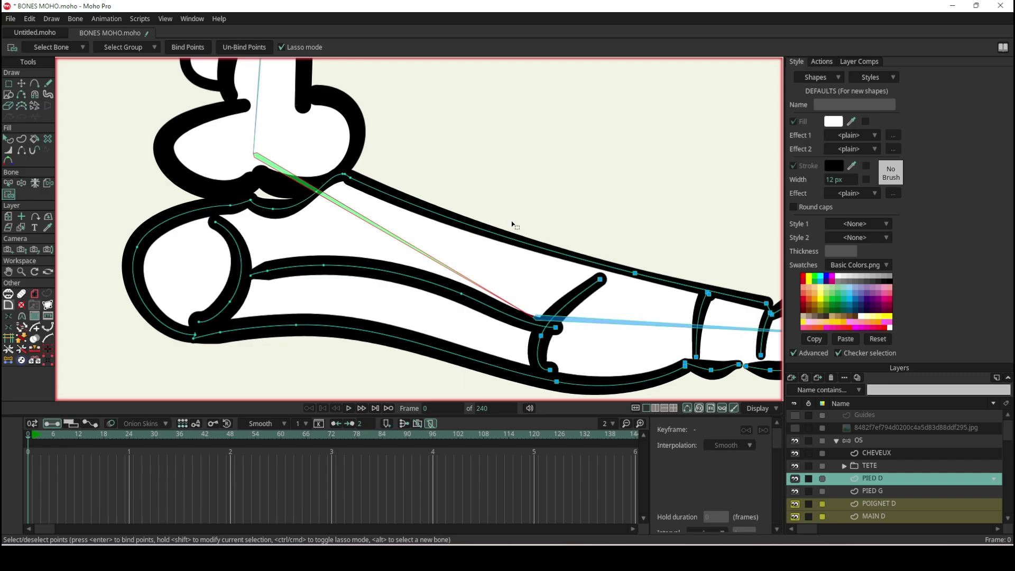
pyautogui.moveTo(540, 221)
pyautogui.mouseDown()
pyautogui.moveTo(254, 360)
pyautogui.moveTo(267, 151)
pyautogui.mouseUp()
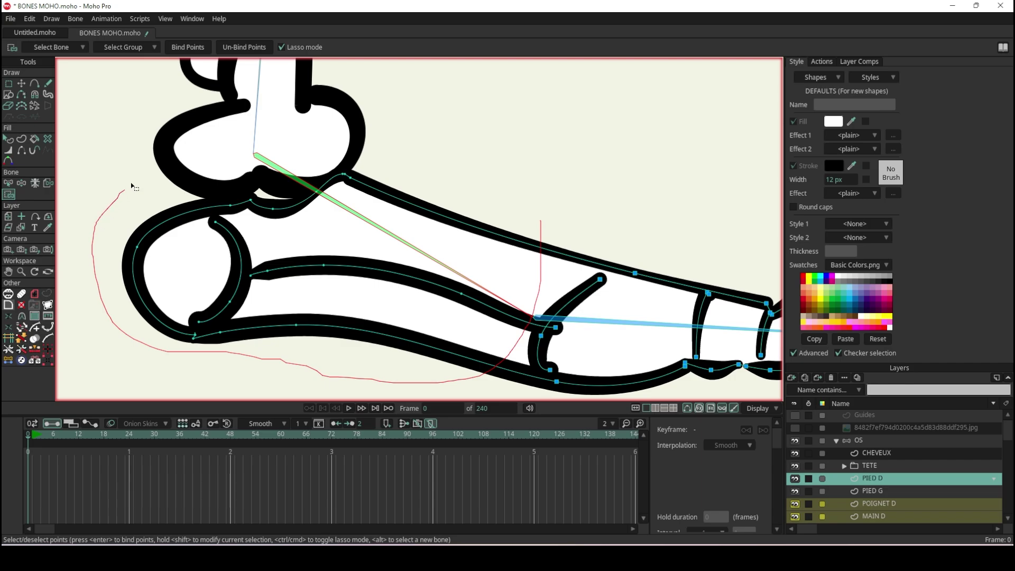
pyautogui.moveTo(520, 209); pyautogui.dragTo(526, 215)
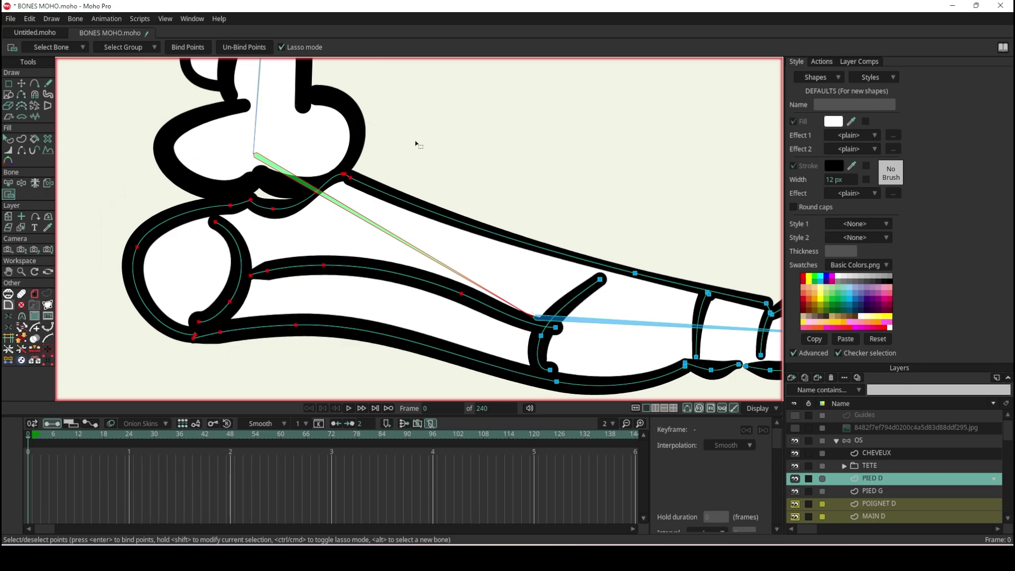
pyautogui.click(202, 48)
# Bend the toes upward and rotate the foot bone to test the binding
pyautogui.scroll(-3, 519, 215)
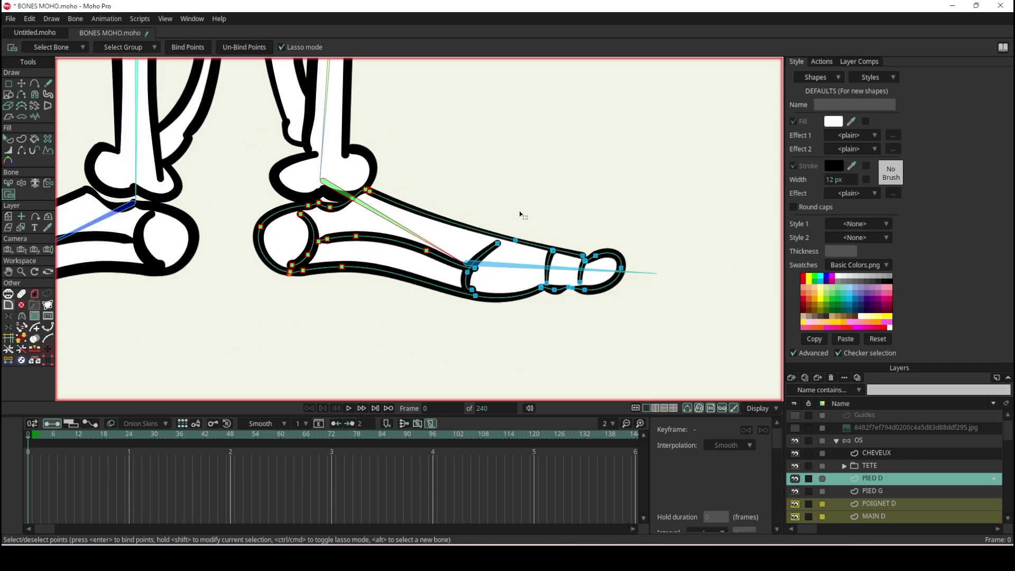
pyautogui.click(21, 182)
pyautogui.moveTo(496, 271)
pyautogui.mouseDown()
pyautogui.moveTo(533, 248)
pyautogui.moveTo(486, 132)
pyautogui.moveTo(534, 252)
pyautogui.moveTo(480, 79)
pyautogui.moveTo(444, 83)
pyautogui.moveTo(607, 201)
pyautogui.mouseUp()
pyautogui.moveTo(394, 248)
pyautogui.mouseDown()
pyautogui.moveTo(385, 269)
pyautogui.moveTo(306, 307)
pyautogui.moveTo(389, 106)
pyautogui.moveTo(400, 289)
pyautogui.moveTo(369, 223)
pyautogui.mouseUp()
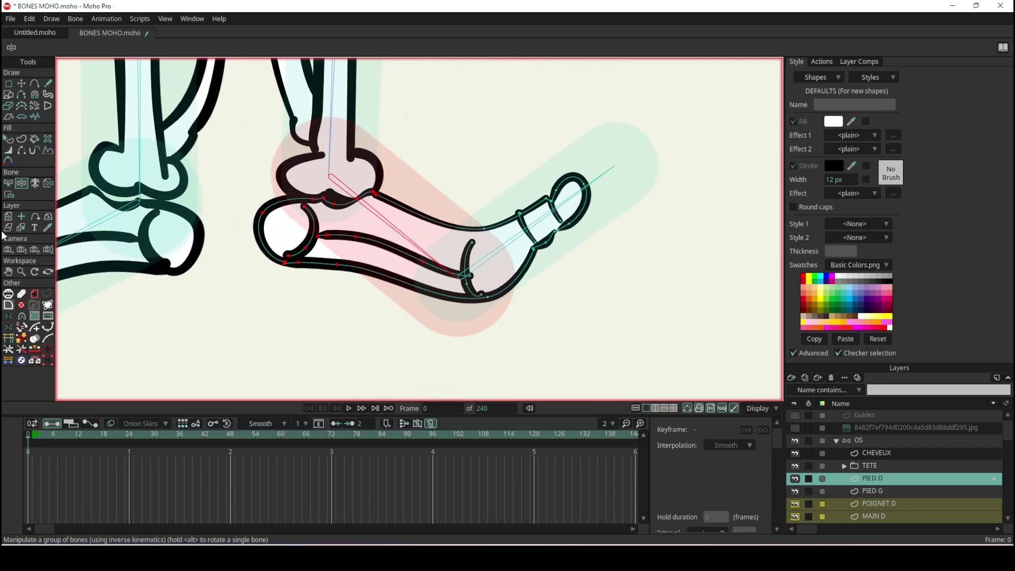
# On layer OS, set the PIED D foot and toe bone strengths to 0 and test-bend the foot
pyautogui.click(881, 443)
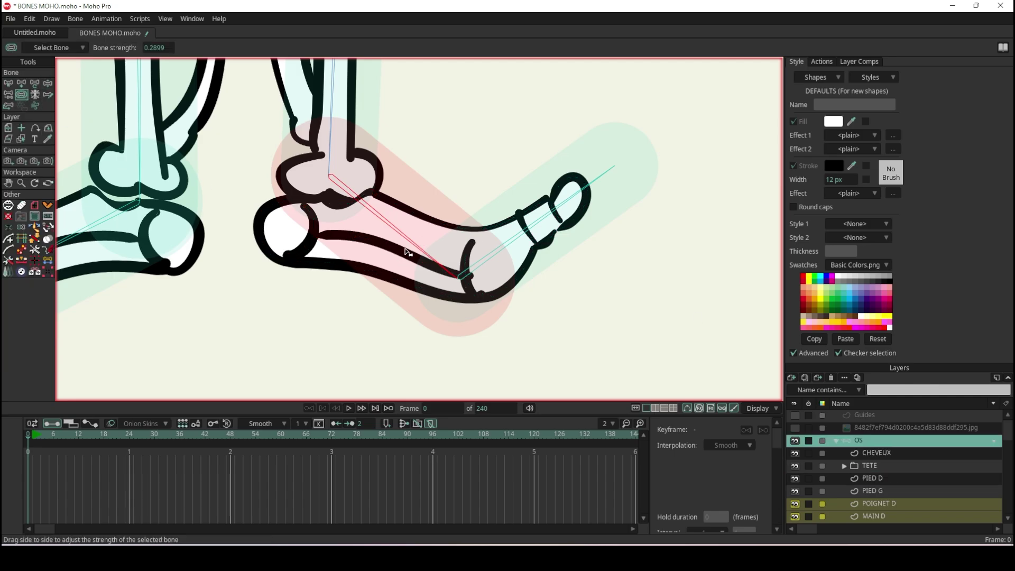
pyautogui.moveTo(406, 255); pyautogui.dragTo(376, 252)
pyautogui.moveTo(529, 227); pyautogui.dragTo(371, 259)
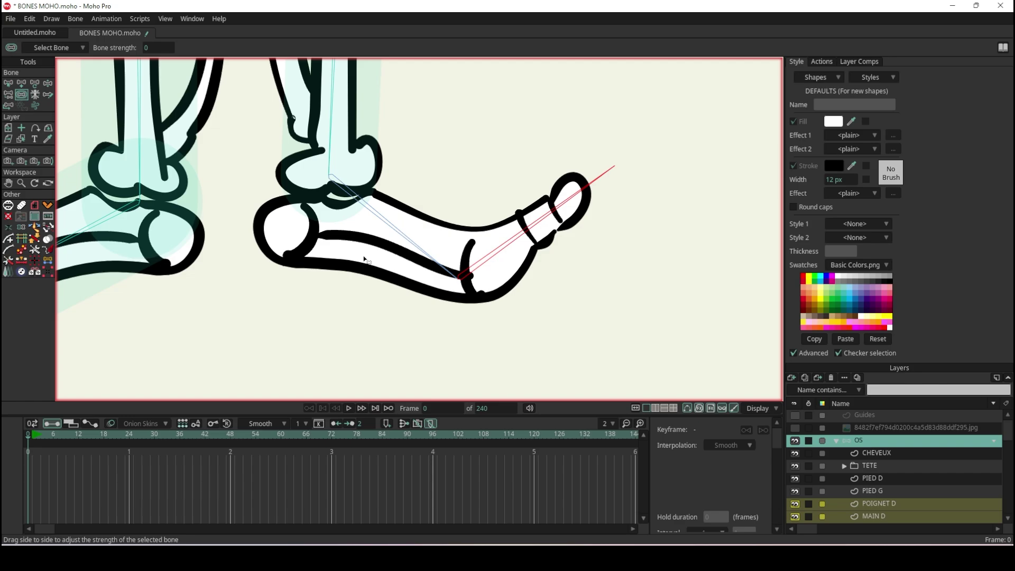
pyautogui.click(47, 83)
pyautogui.moveTo(403, 258)
pyautogui.mouseDown()
pyautogui.moveTo(517, 251)
pyautogui.moveTo(614, 352)
pyautogui.mouseUp()
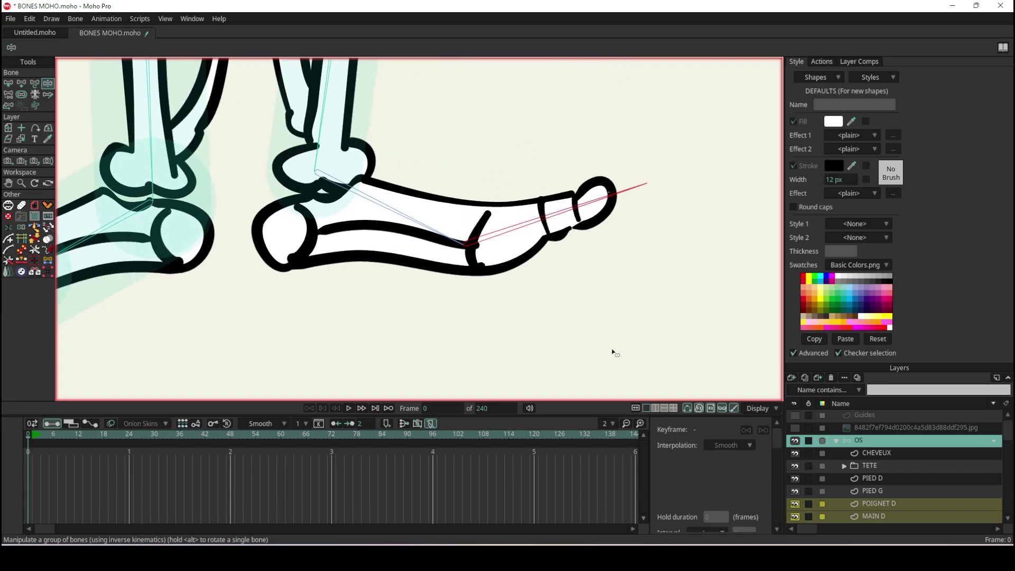
pyautogui.scroll(-3, 613, 352)
pyautogui.scroll(3, 340, 237)
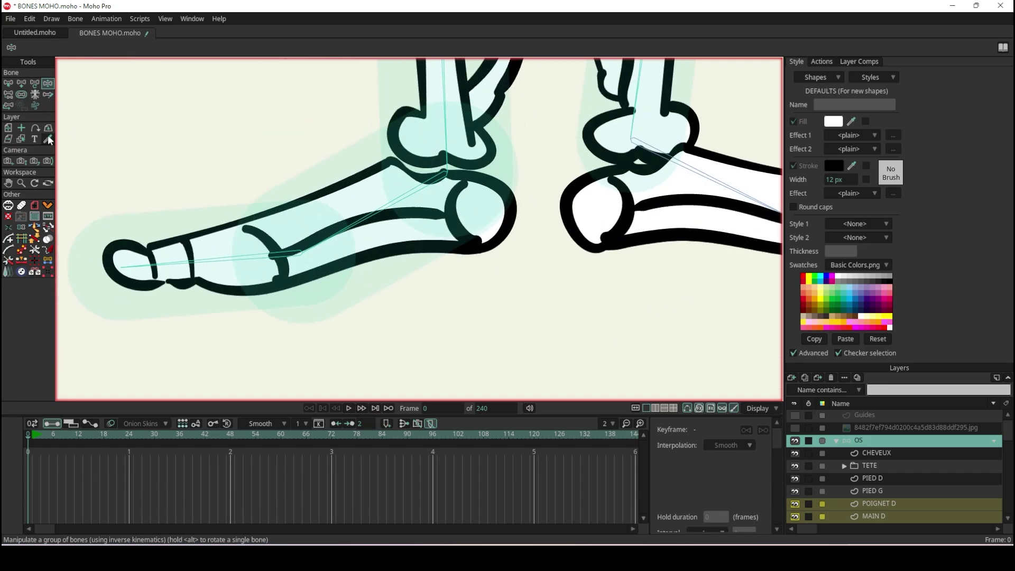
# On layer PIED G, bind the toe points to the toe bone
pyautogui.keyDown('ctrl'); pyautogui.keyDown('alt'); pyautogui.click(358, 227); pyautogui.keyUp('alt'); pyautogui.keyUp('ctrl')
pyautogui.press('i')
pyautogui.moveTo(156, 178)
pyautogui.mouseDown()
pyautogui.moveTo(275, 301)
pyautogui.moveTo(142, 186)
pyautogui.mouseUp()
pyautogui.click(192, 46)
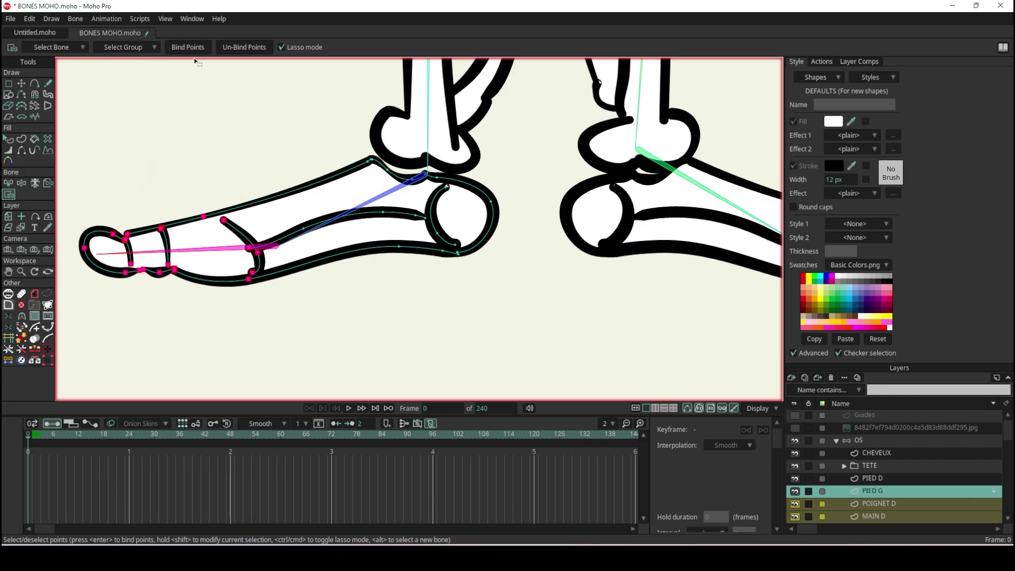
# Bind the PIED G heel points to the foot bone
pyautogui.click(383, 202)
pyautogui.moveTo(242, 176); pyautogui.dragTo(460, 138)
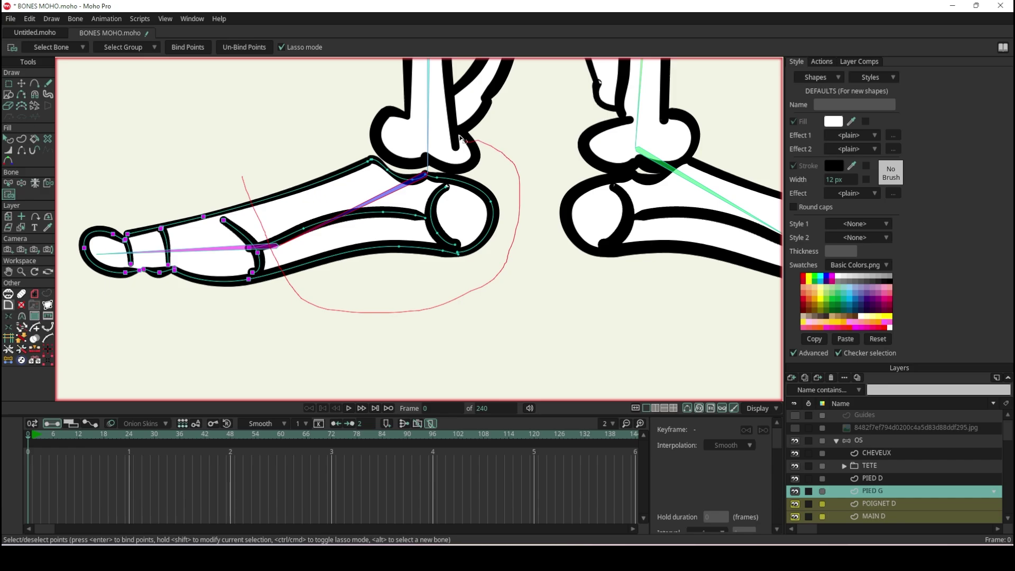
pyautogui.moveTo(460, 139); pyautogui.dragTo(225, 181)
pyautogui.click(193, 50)
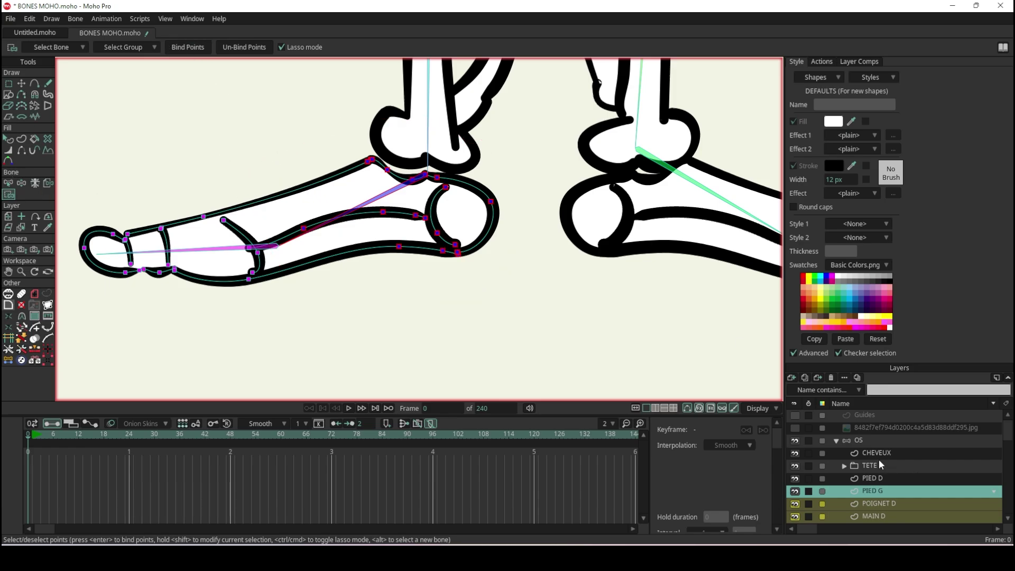
# On layer OS, set the left ankle and toe bone strengths to 0
pyautogui.click(871, 444)
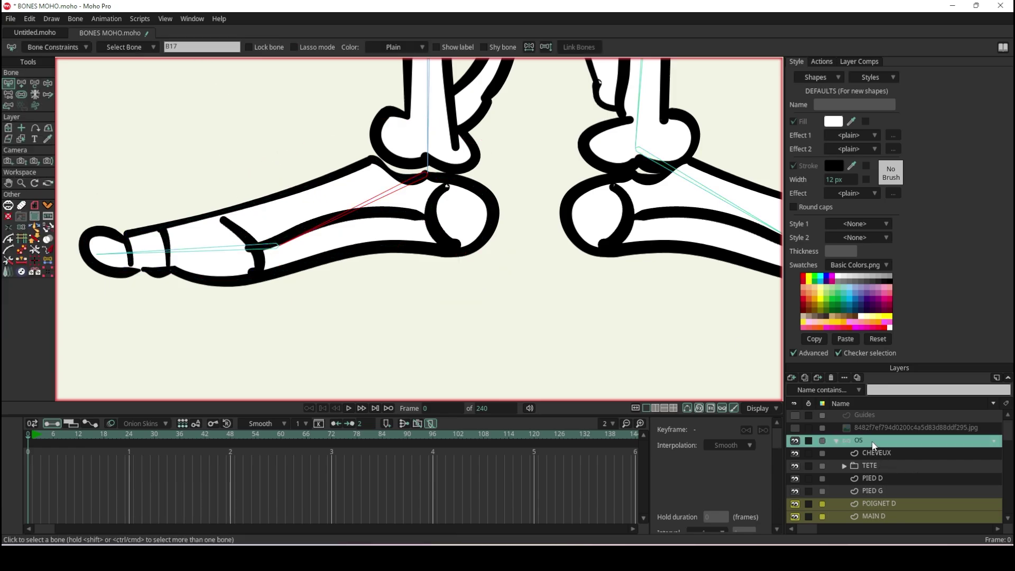
pyautogui.click(22, 95)
pyautogui.moveTo(348, 210)
pyautogui.mouseDown()
pyautogui.moveTo(227, 217)
pyautogui.moveTo(184, 261)
pyautogui.mouseUp()
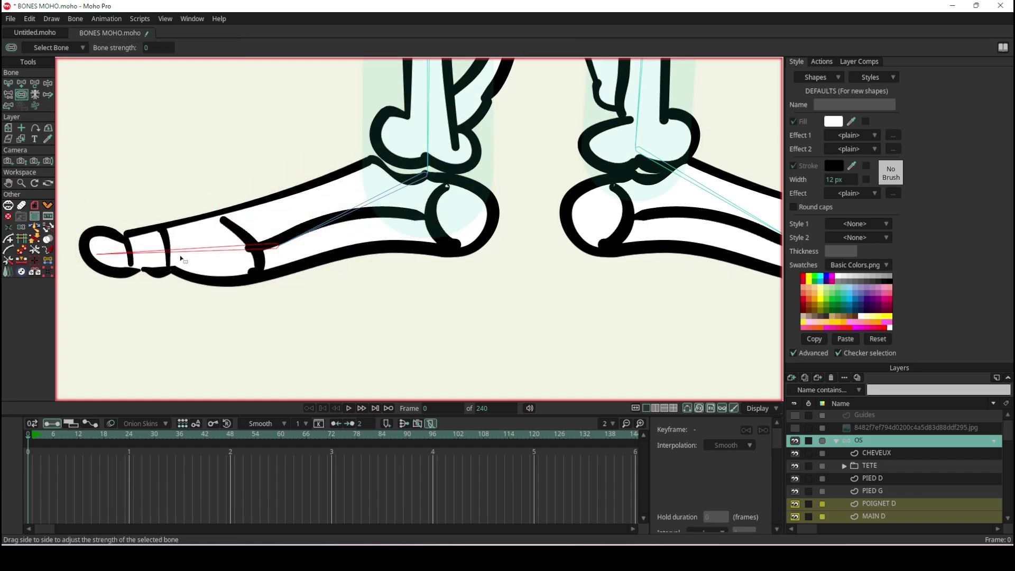
# Lift the left toe to test leg bending, then return the legs to standing
pyautogui.click(48, 83)
pyautogui.scroll(-5, 339, 203)
pyautogui.moveTo(273, 219)
pyautogui.mouseDown()
pyautogui.moveTo(295, 152)
pyautogui.moveTo(284, 182)
pyautogui.mouseUp()
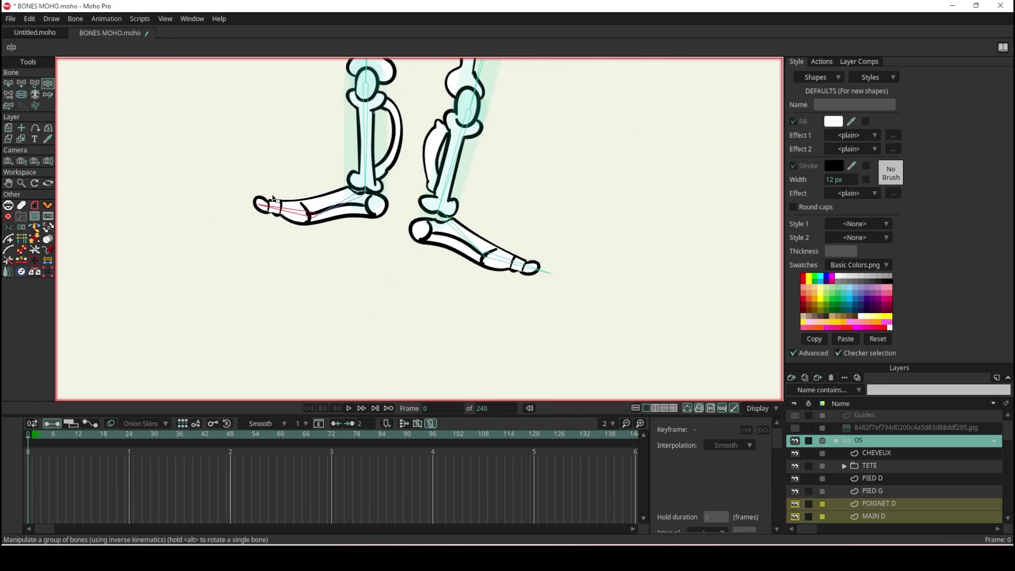
pyautogui.scroll(-3, 283, 180)
pyautogui.scroll(-2, 286, 200)
pyautogui.scroll(4, 294, 239)
pyautogui.moveTo(266, 247); pyautogui.dragTo(249, 266)
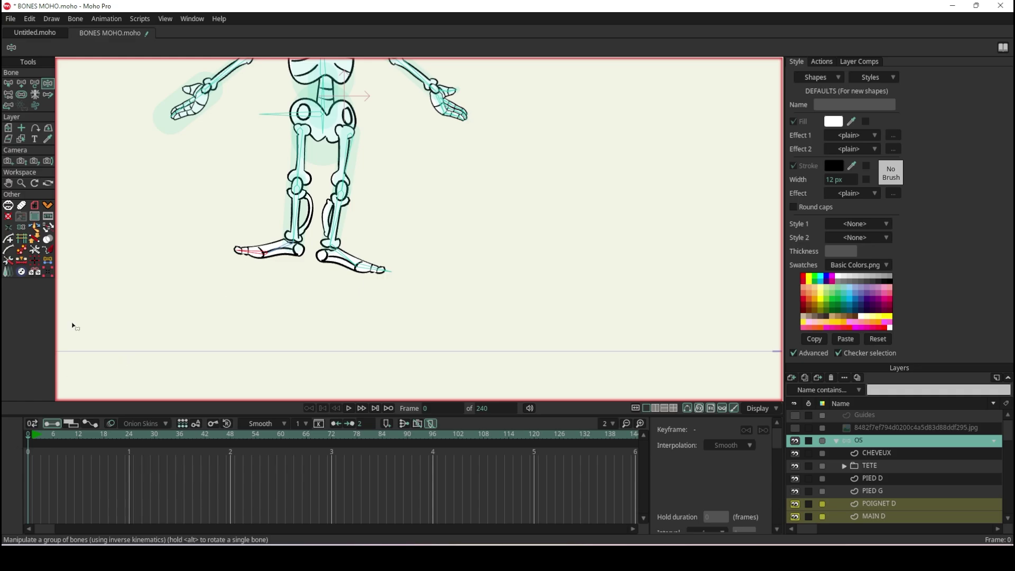
# Select right thigh bone B19 and inspect its hierarchy with Reparent Bone
pyautogui.click(8, 83)
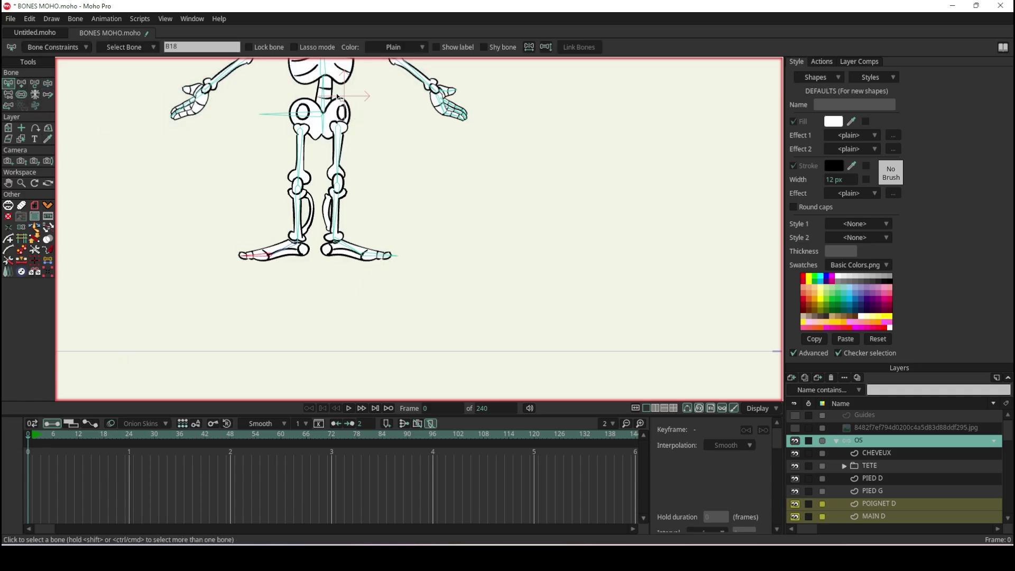
pyautogui.scroll(2, 337, 96)
pyautogui.scroll(2, 337, 97)
pyautogui.click(348, 188)
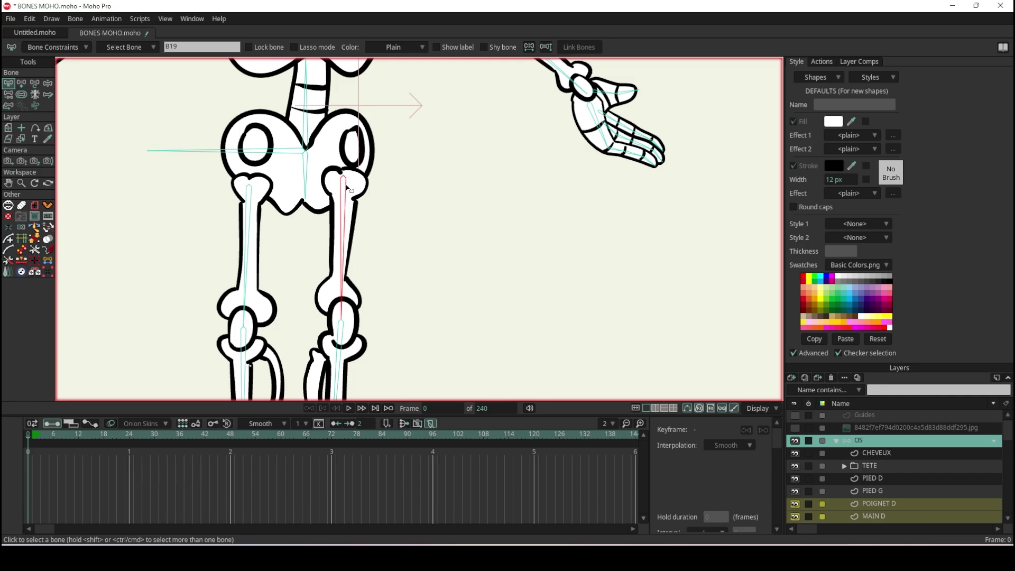
pyautogui.scroll(-2, 347, 188)
pyautogui.scroll(-1, 347, 188)
pyautogui.scroll(2, 333, 177)
pyautogui.scroll(1, 326, 169)
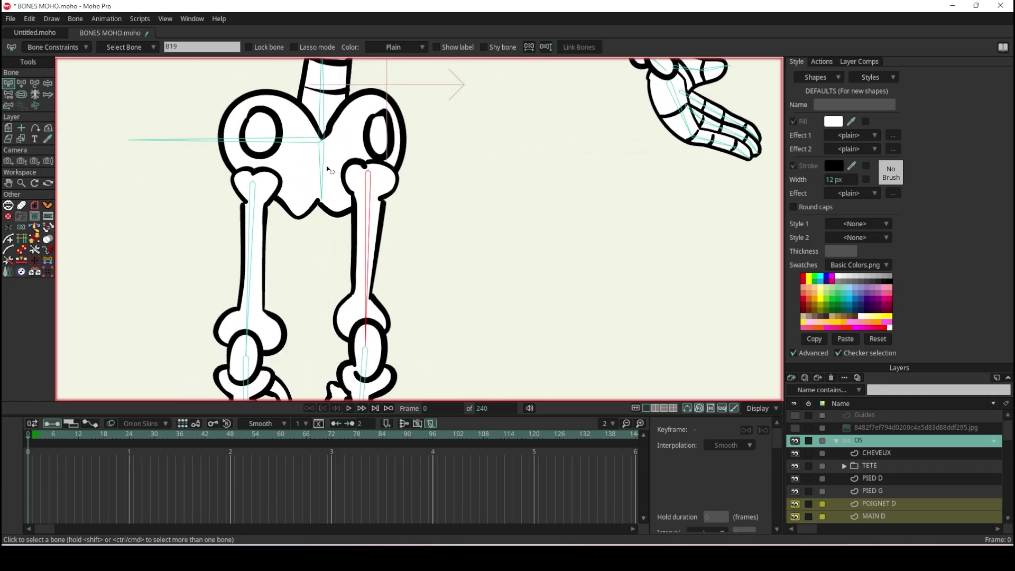
pyautogui.scroll(-3, 327, 169)
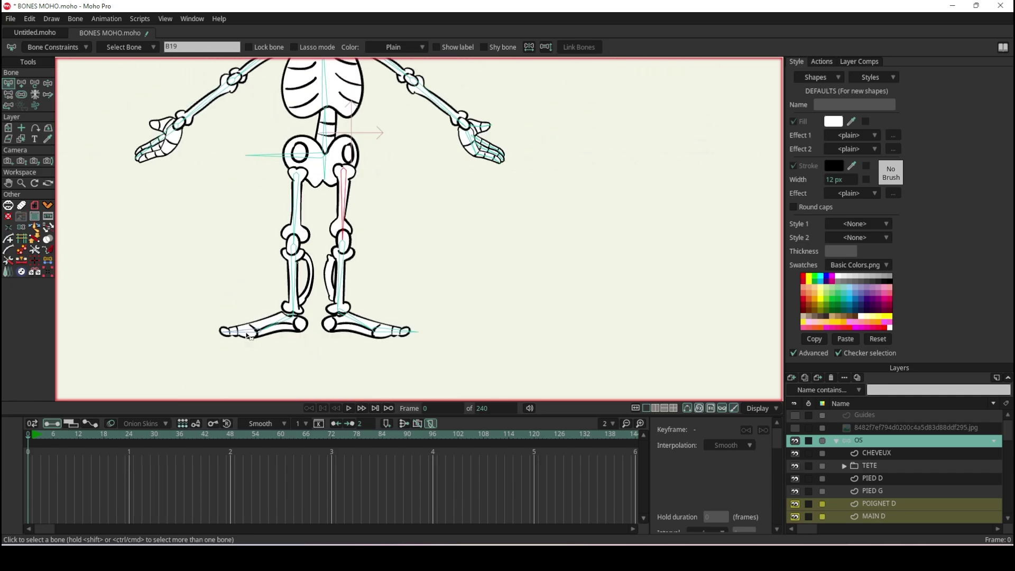
pyautogui.press('p')
pyautogui.scroll(2, 359, 288)
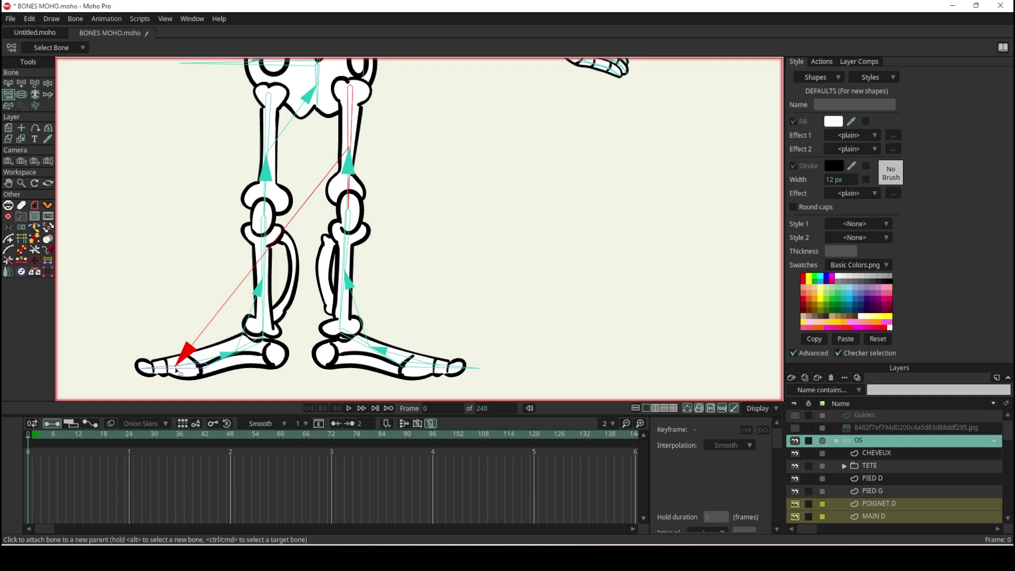
pyautogui.scroll(-3, 182, 371)
pyautogui.scroll(2, 224, 338)
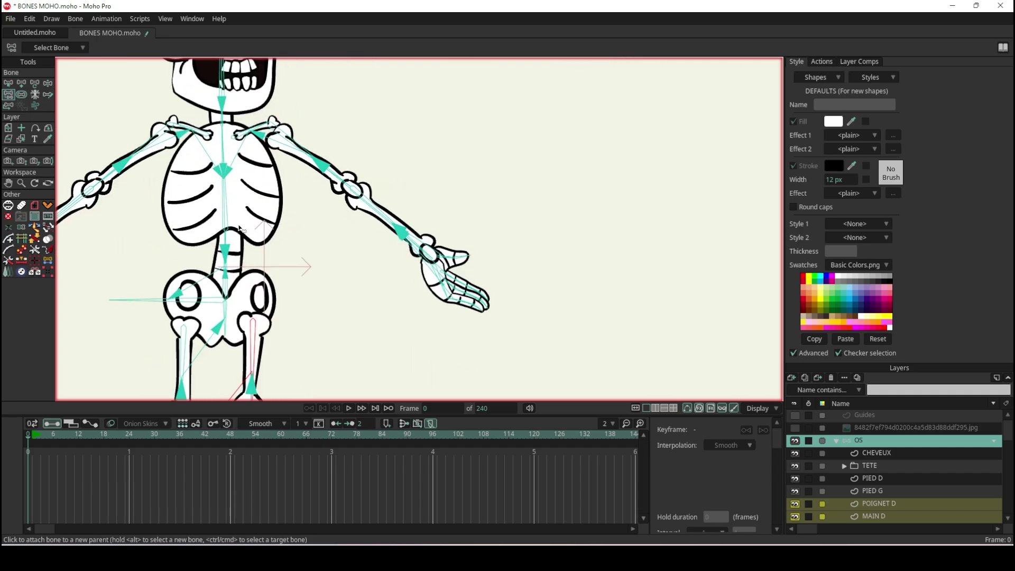
pyautogui.scroll(1, 224, 339)
pyautogui.scroll(1, 224, 338)
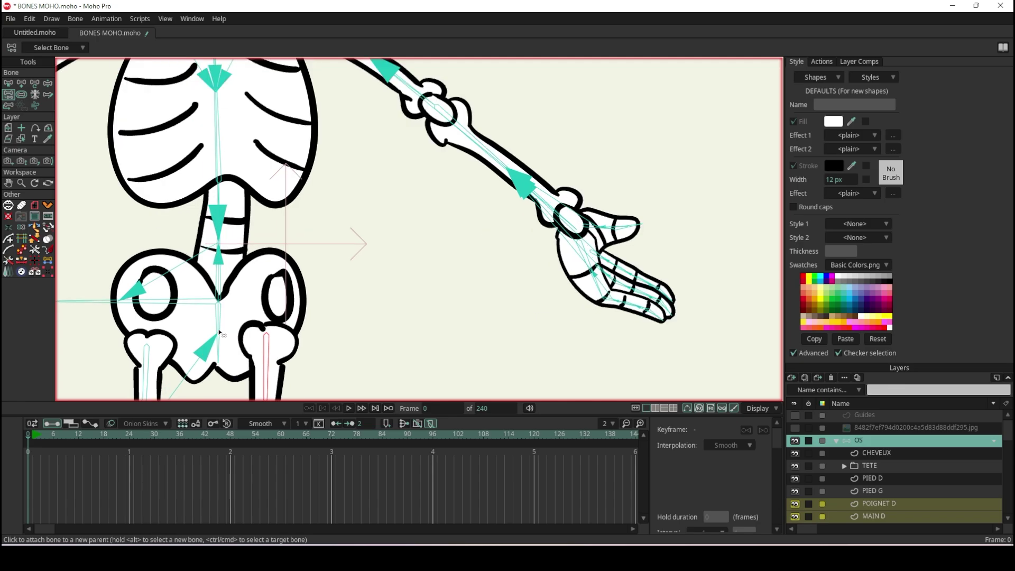
pyautogui.scroll(-3, 225, 339)
pyautogui.scroll(2, 261, 346)
pyautogui.scroll(1, 260, 323)
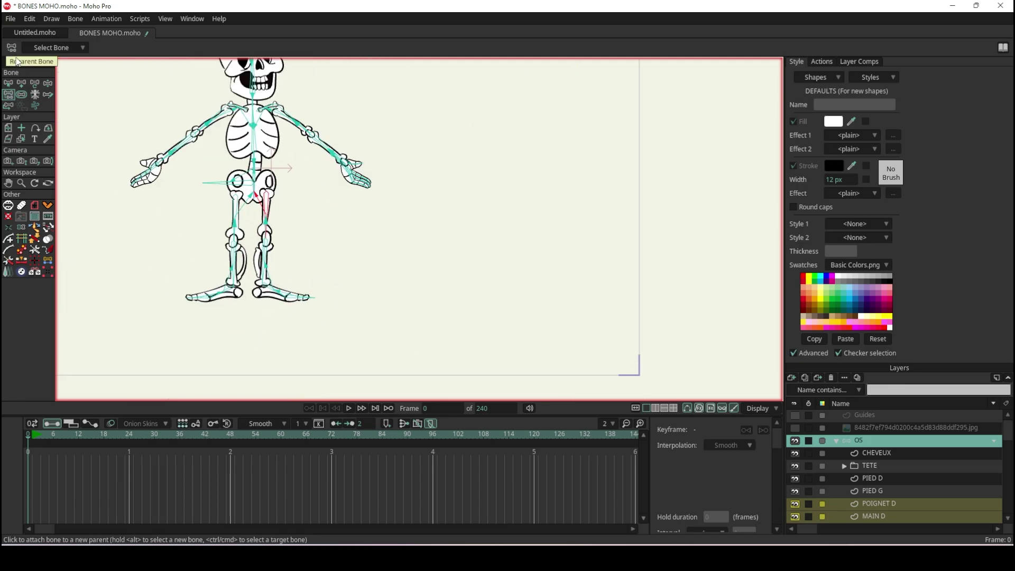
# Tilt both feet's toes upward to check the drawings bend with the bones
pyautogui.click(48, 83)
pyautogui.scroll(2, 200, 211)
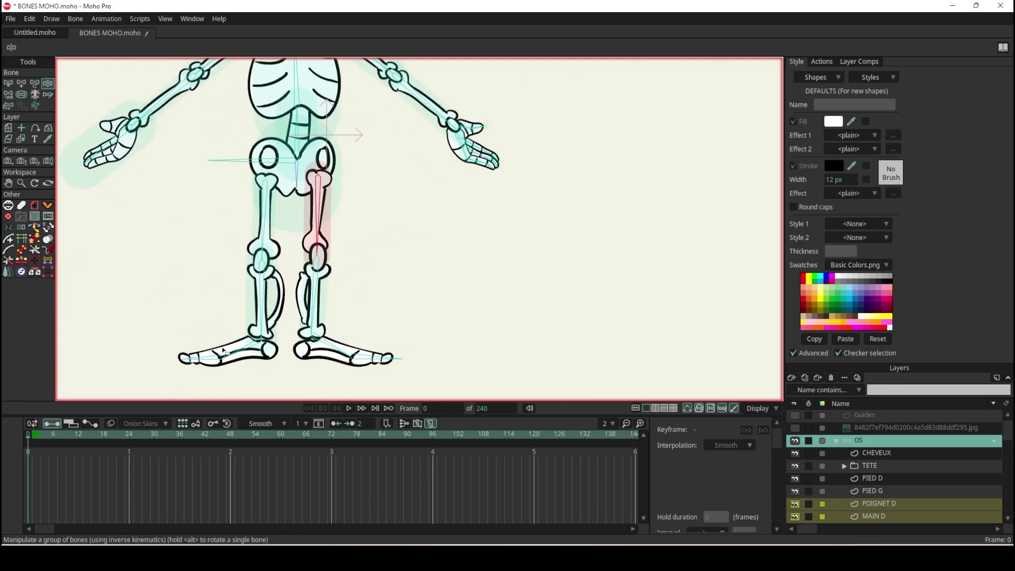
pyautogui.moveTo(224, 352); pyautogui.dragTo(234, 338)
pyautogui.scroll(2, 248, 365)
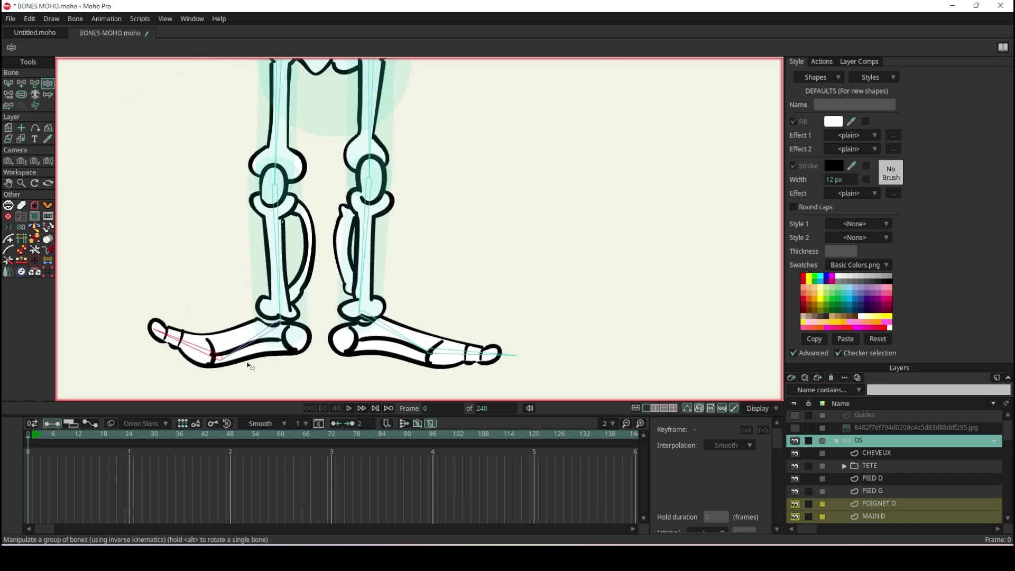
pyautogui.scroll(2, 249, 365)
pyautogui.moveTo(248, 338); pyautogui.dragTo(277, 280)
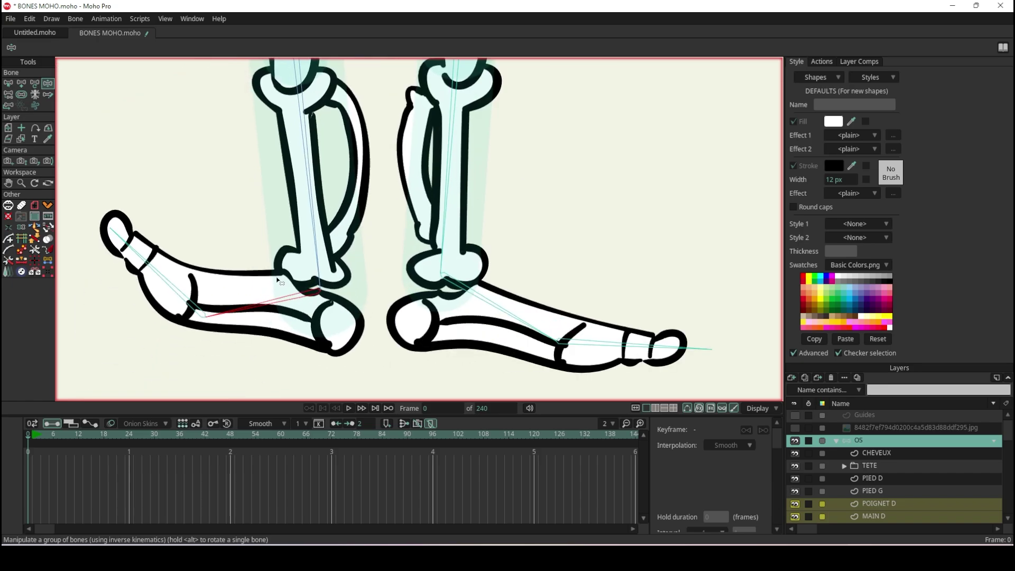
pyautogui.scroll(-1, 277, 280)
pyautogui.scroll(-2, 277, 281)
pyautogui.moveTo(376, 276); pyautogui.dragTo(415, 258)
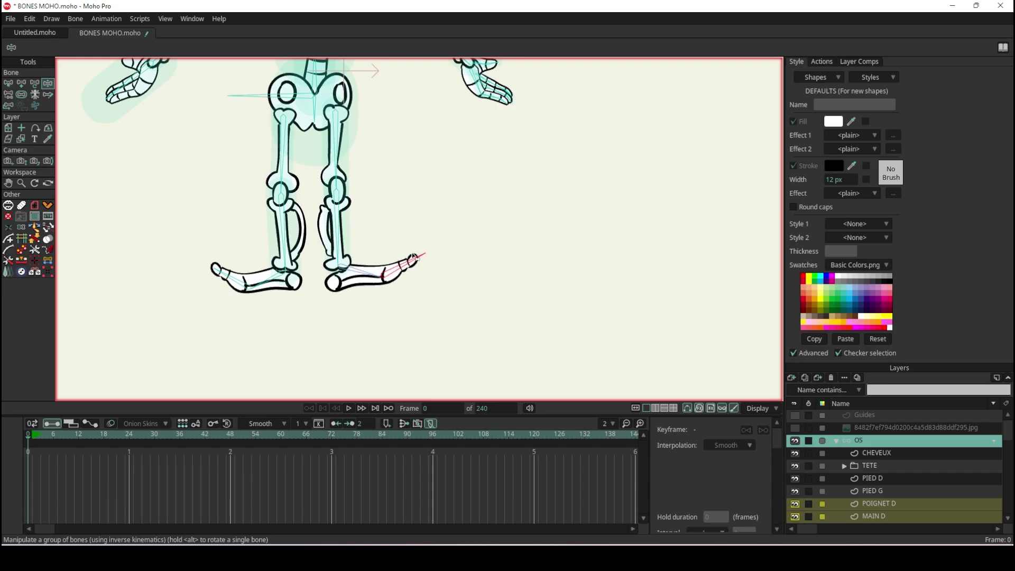
pyautogui.moveTo(238, 288); pyautogui.dragTo(261, 288)
pyautogui.scroll(-2, 328, 204)
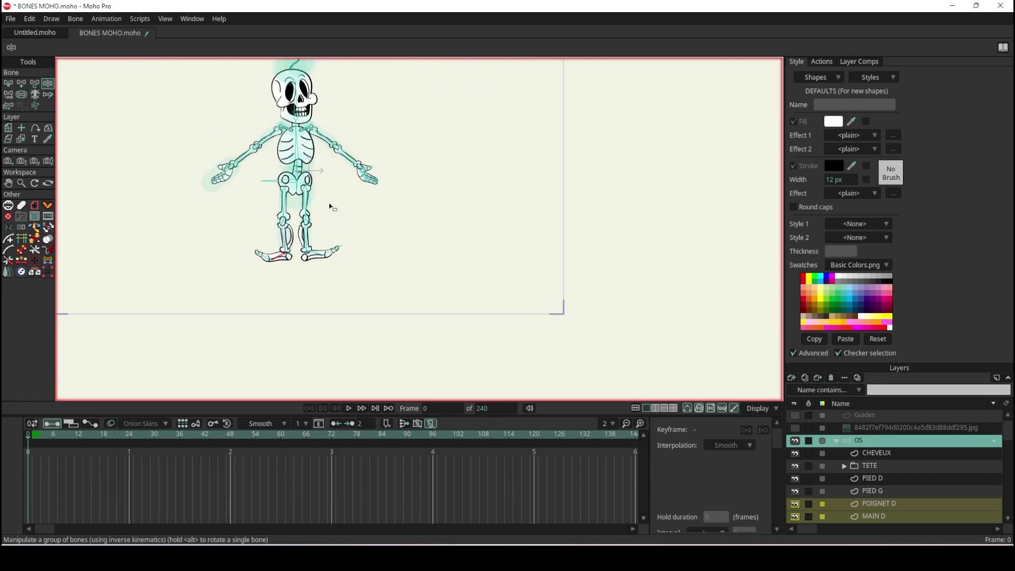
# Select bone B17 and open its Bone Constraints settings
pyautogui.scroll(-1, 327, 203)
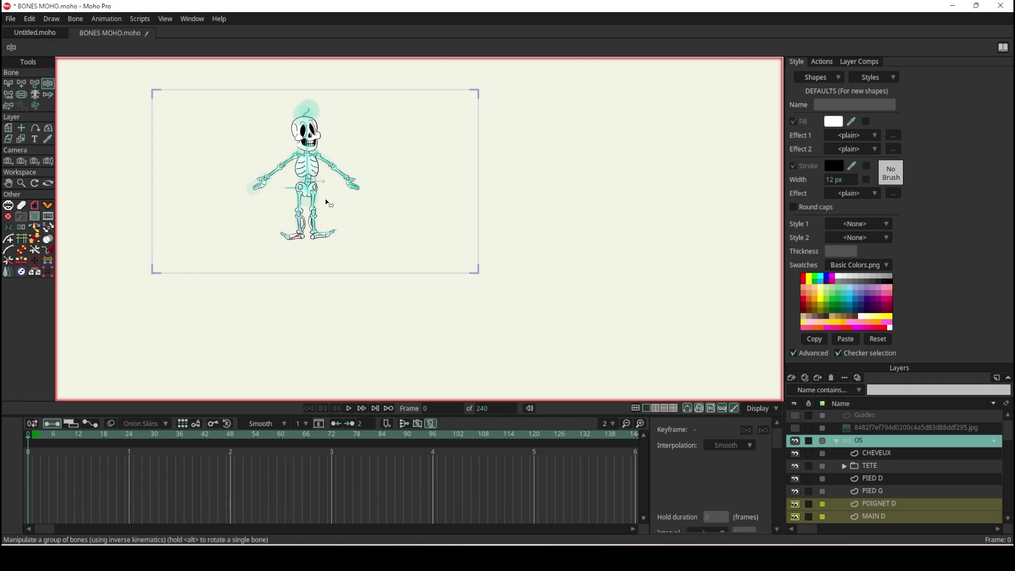
pyautogui.click(13, 84)
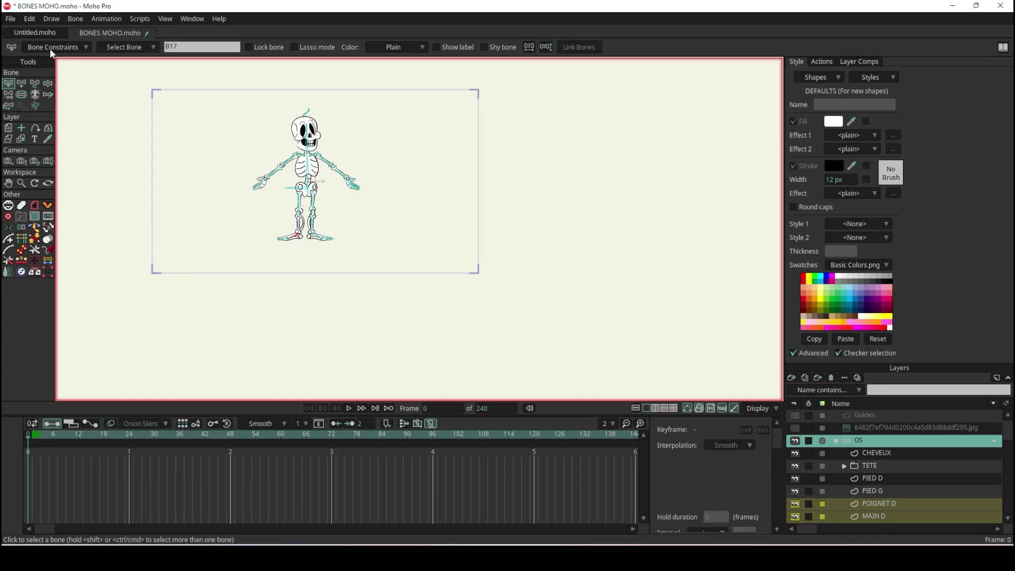
pyautogui.click(71, 46)
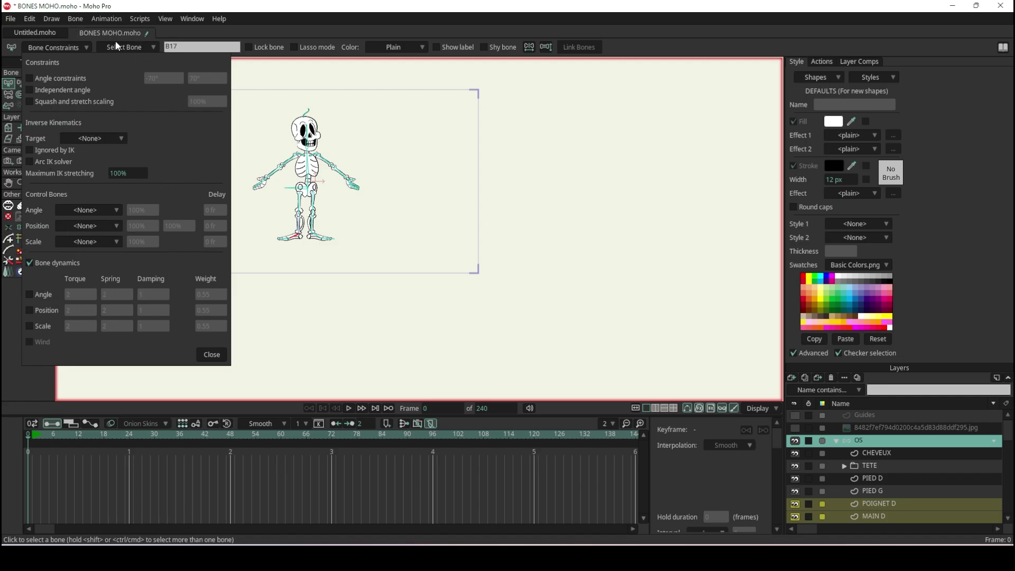
# Close the Bone Constraints panel for bone B17
pyautogui.click(75, 48)
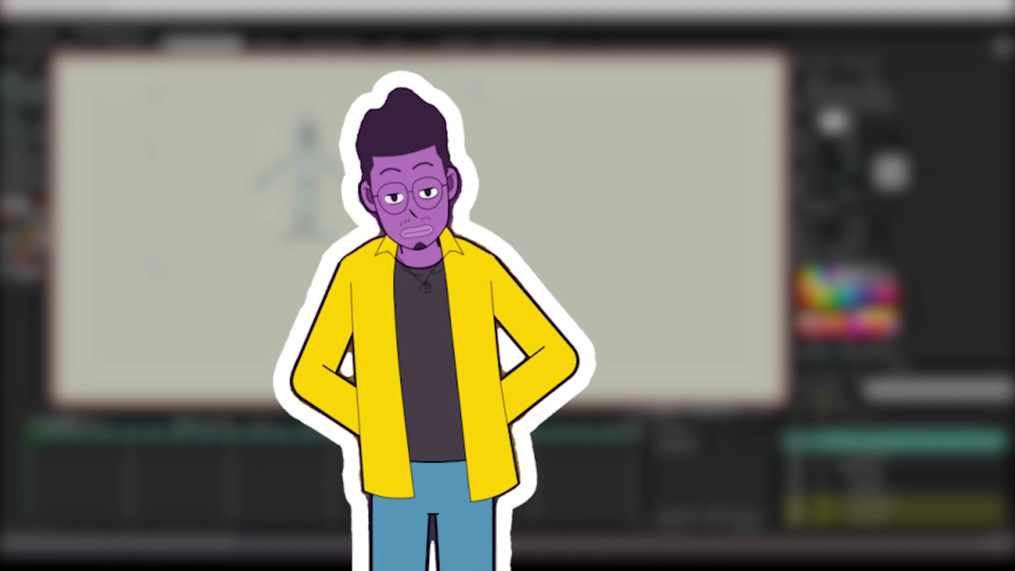